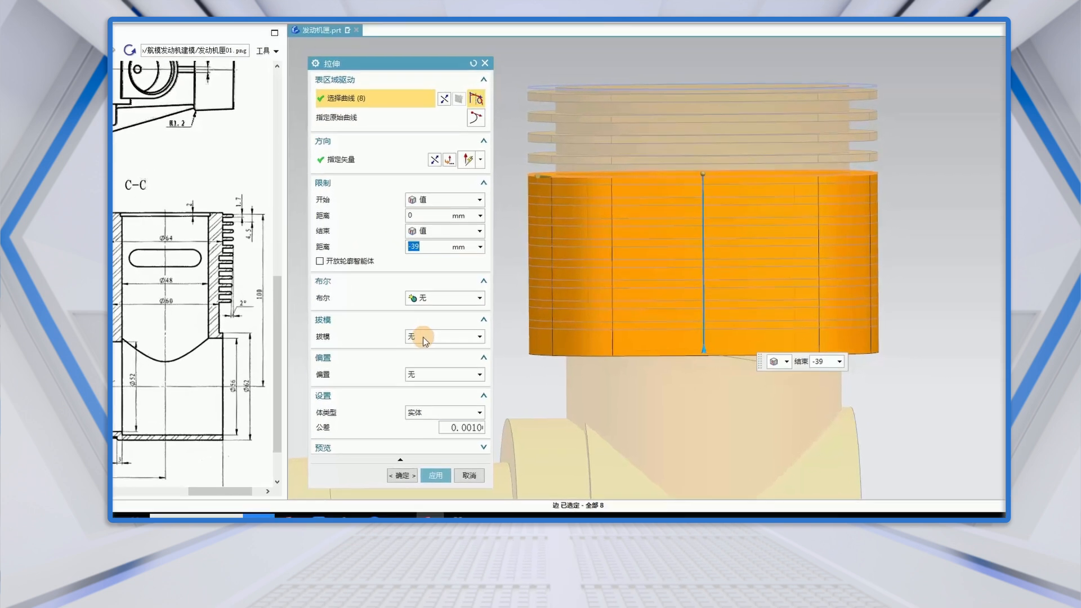
Set the extrusion's draft to From Start Limit at 2° and its offset to two-sided, from 0 to 5 mm.
{"action": "left_click", "coordinate": [424, 337]}
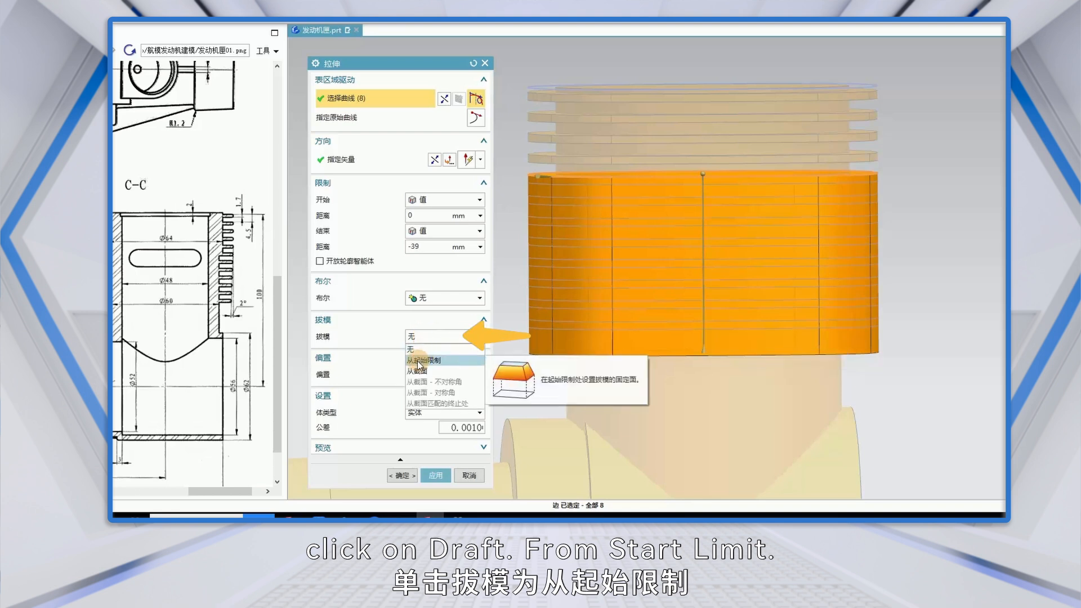
{"action": "left_click", "coordinate": [418, 361]}
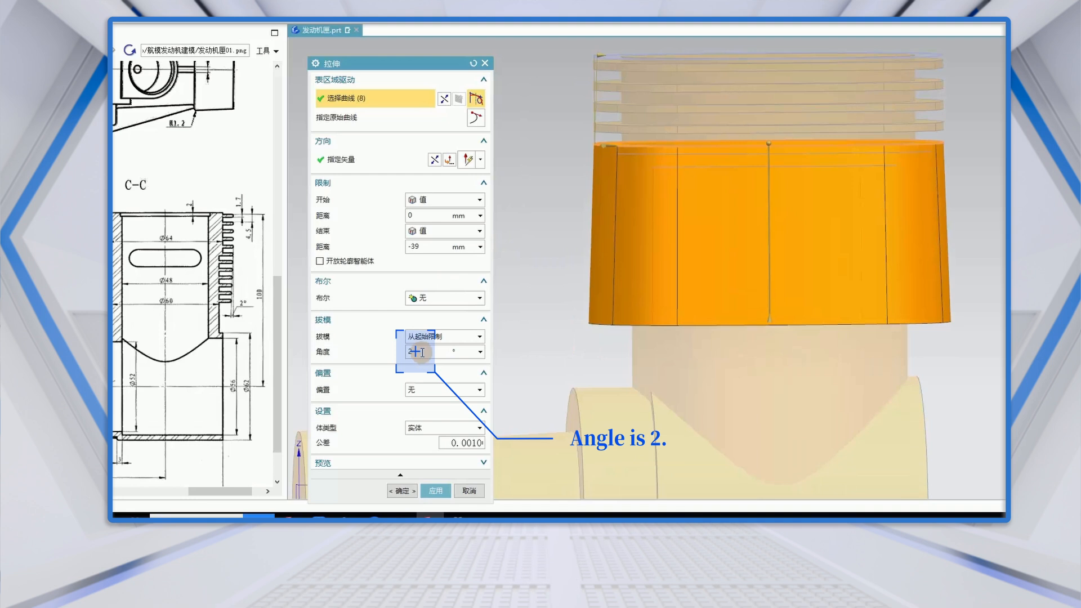
{"action": "left_click", "coordinate": [409, 391]}
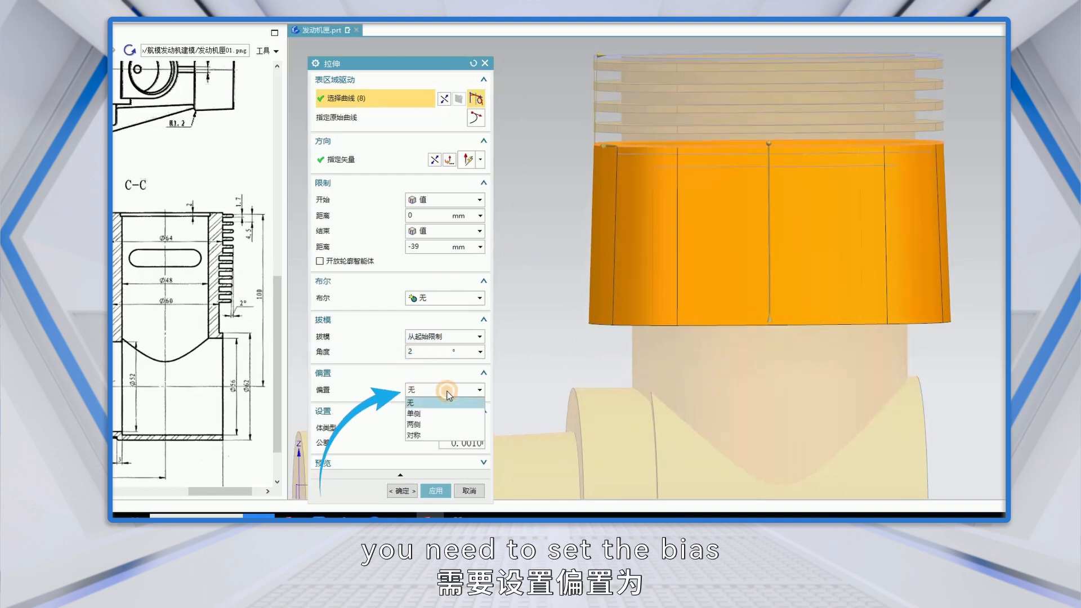
{"action": "left_click", "coordinate": [431, 424]}
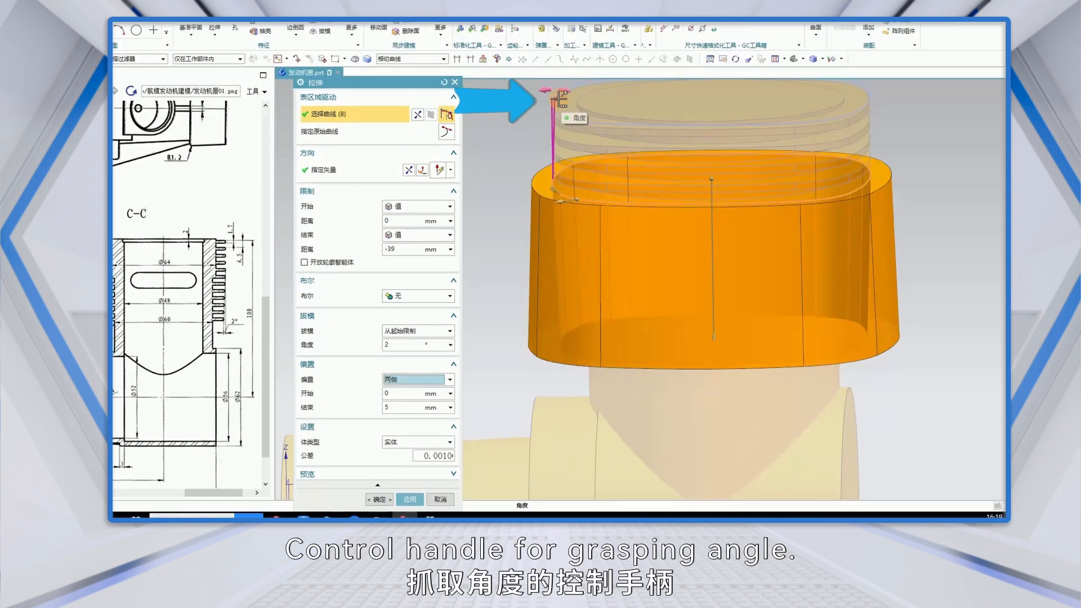
{"action": "left_click", "coordinate": [559, 100]}
{"action": "left_click_drag", "start_coordinate": [562, 99], "coordinate": [556, 193]}
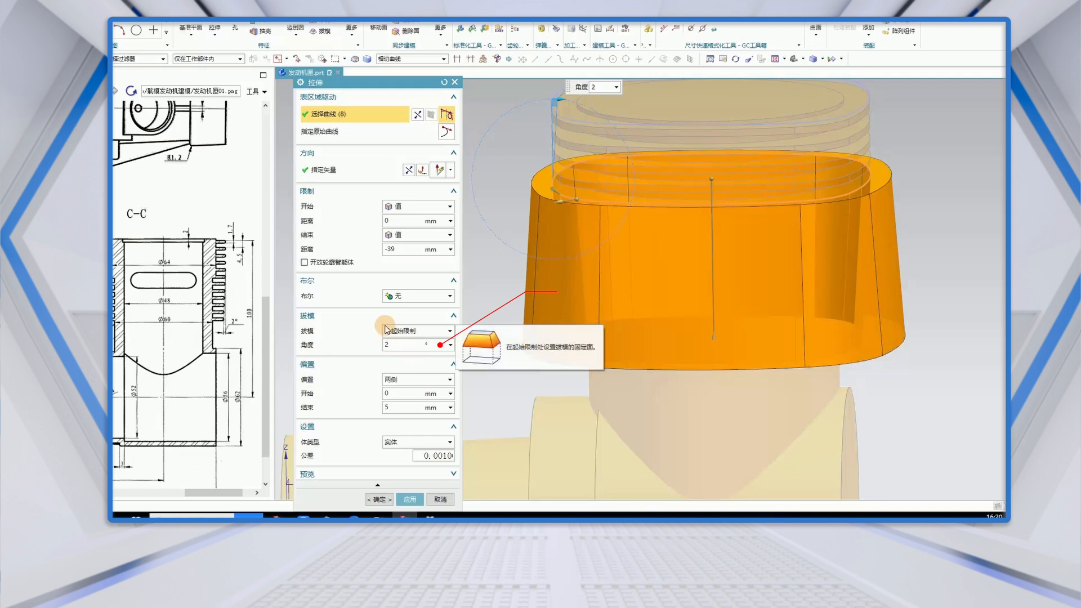
Subtract the drafted extrusion from the finned cylinder body and complete the extrude.
{"action": "left_click", "coordinate": [447, 298]}
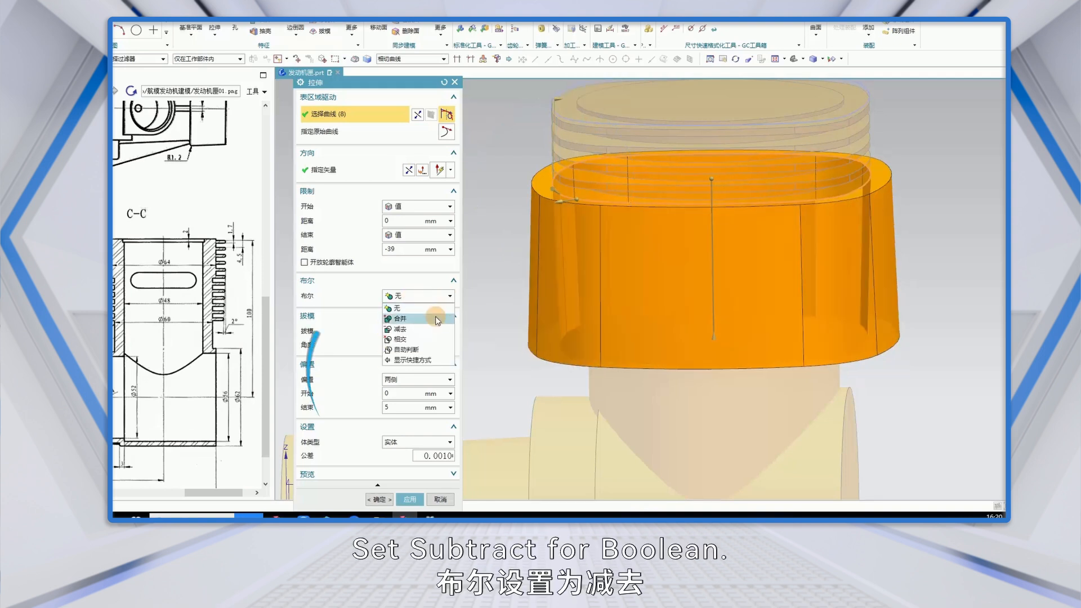
{"action": "left_click", "coordinate": [404, 332]}
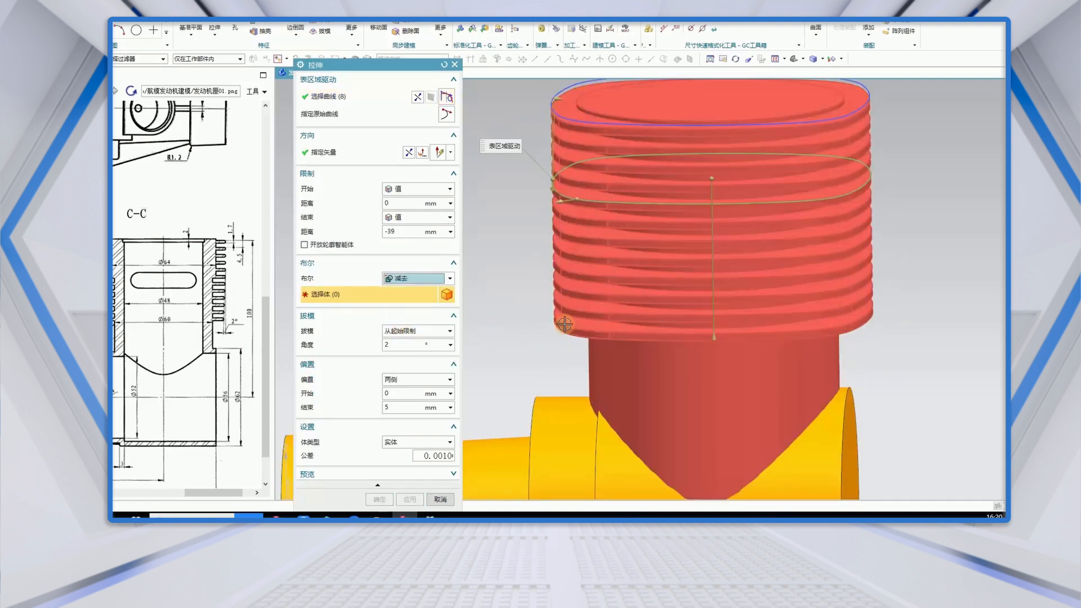
{"action": "left_click", "coordinate": [565, 324]}
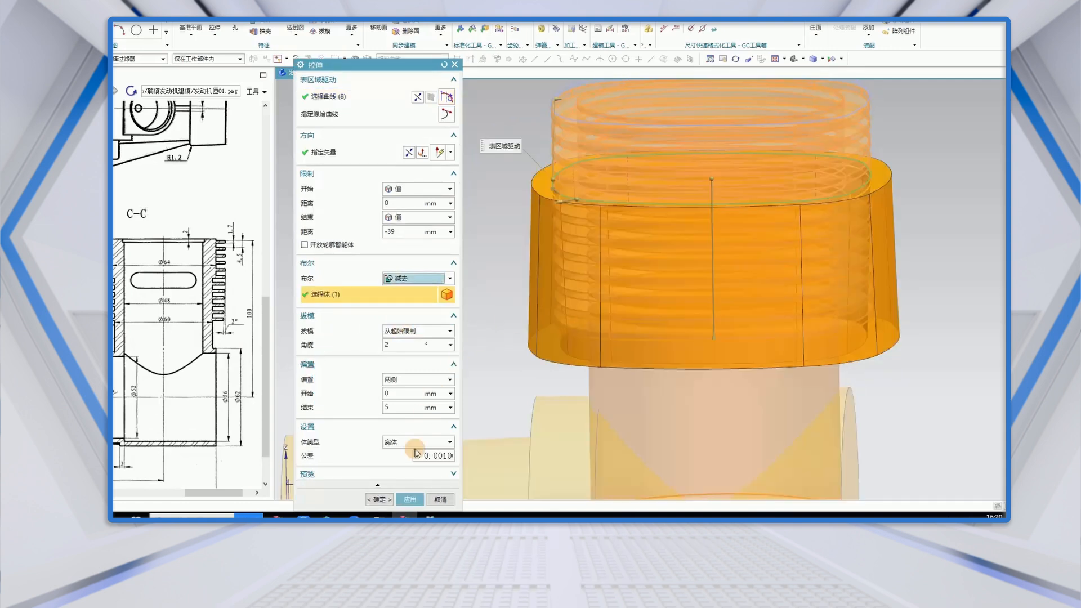
{"action": "left_click", "coordinate": [378, 499]}
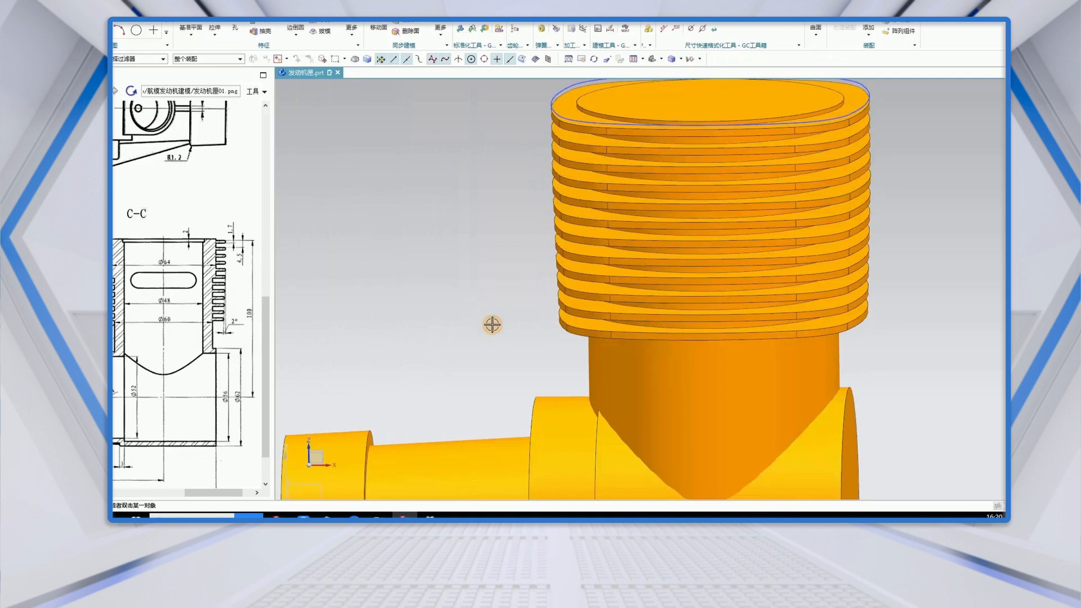
{"action": "middle_click_drag", "start_coordinate": [492, 325], "coordinate": [497, 315]}
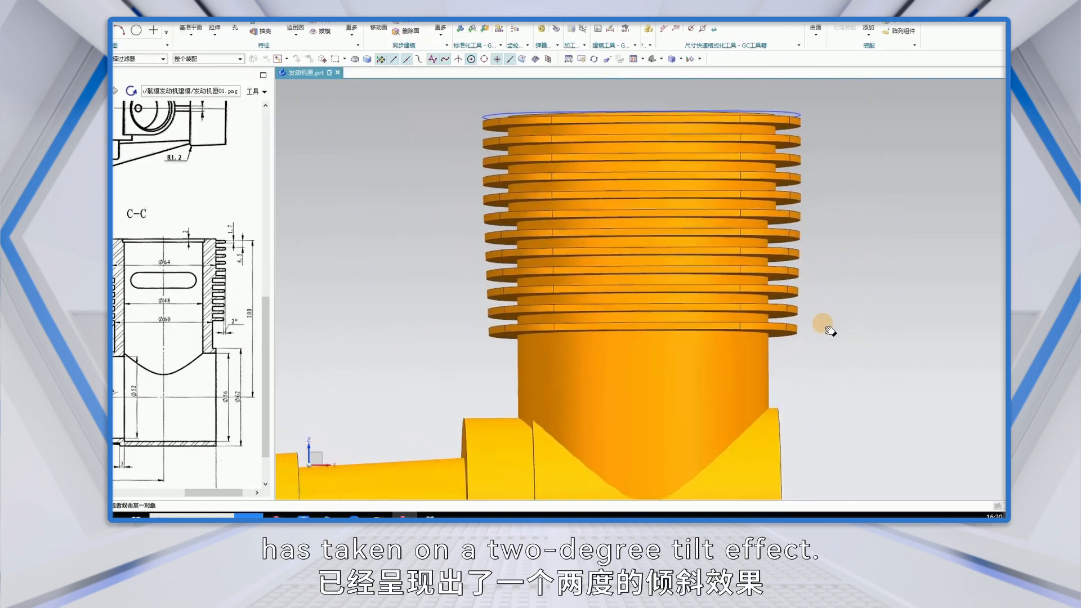
{"action": "scroll", "coordinate": [820, 295], "scroll_direction": "up", "scroll_amount": 3}
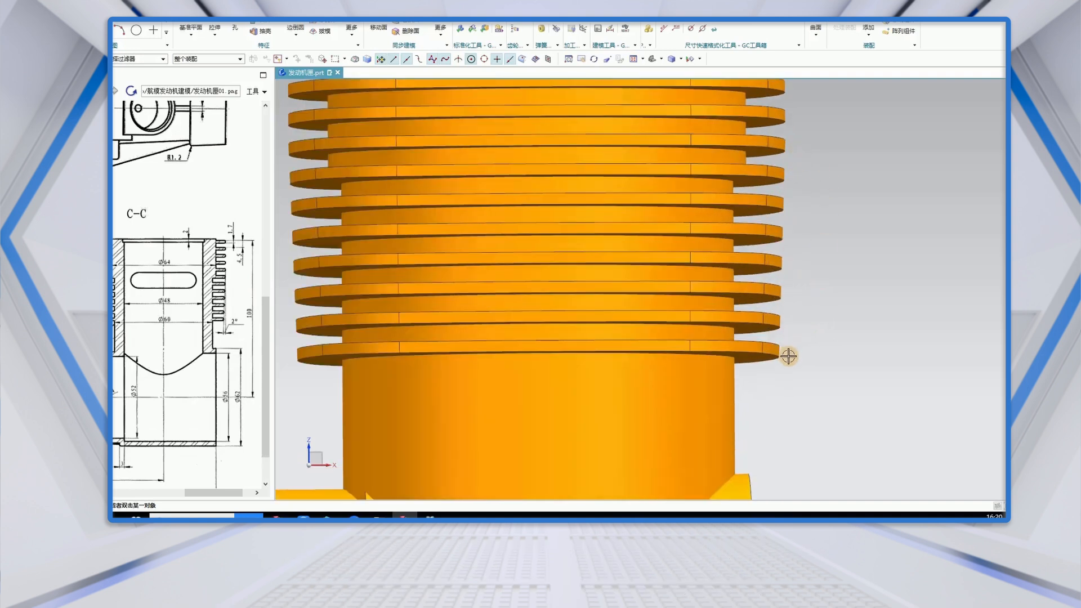
{"action": "scroll", "coordinate": [789, 356], "scroll_direction": "down", "scroll_amount": 3}
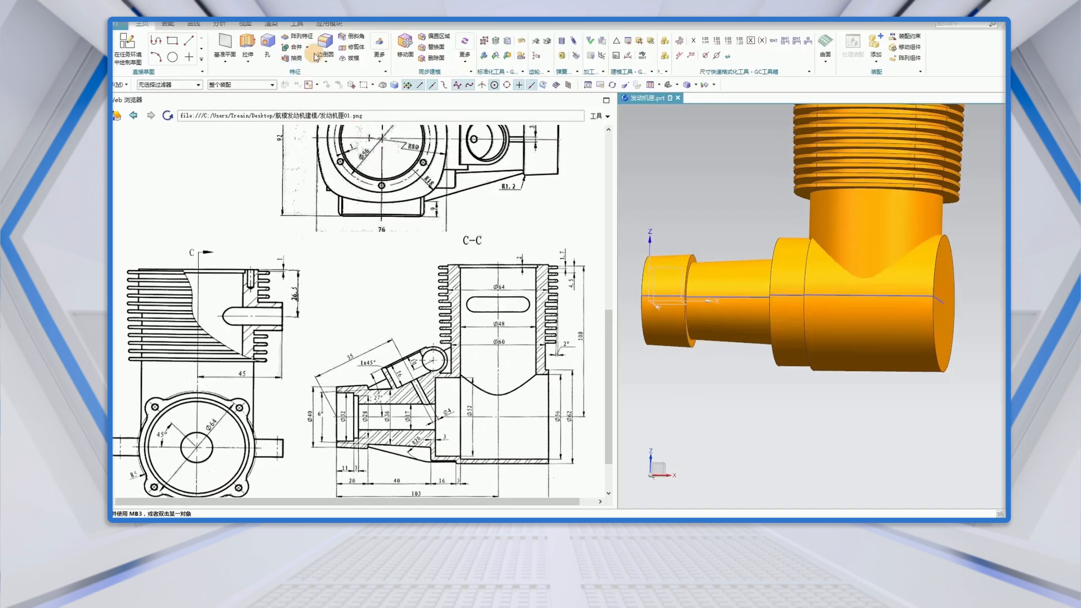
Apply a 1.2 mm edge blend to the outer rim of the end collar where it meets the tapered neck.
{"action": "left_click", "coordinate": [316, 55]}
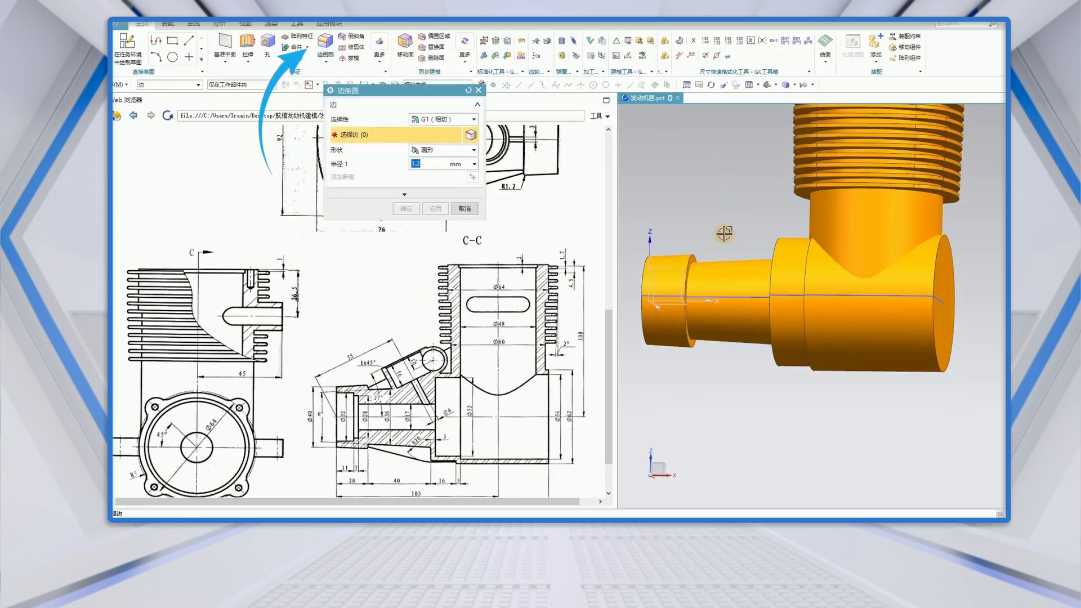
{"action": "scroll", "coordinate": [725, 233], "scroll_direction": "up", "scroll_amount": 1}
{"action": "left_click", "coordinate": [685, 260]}
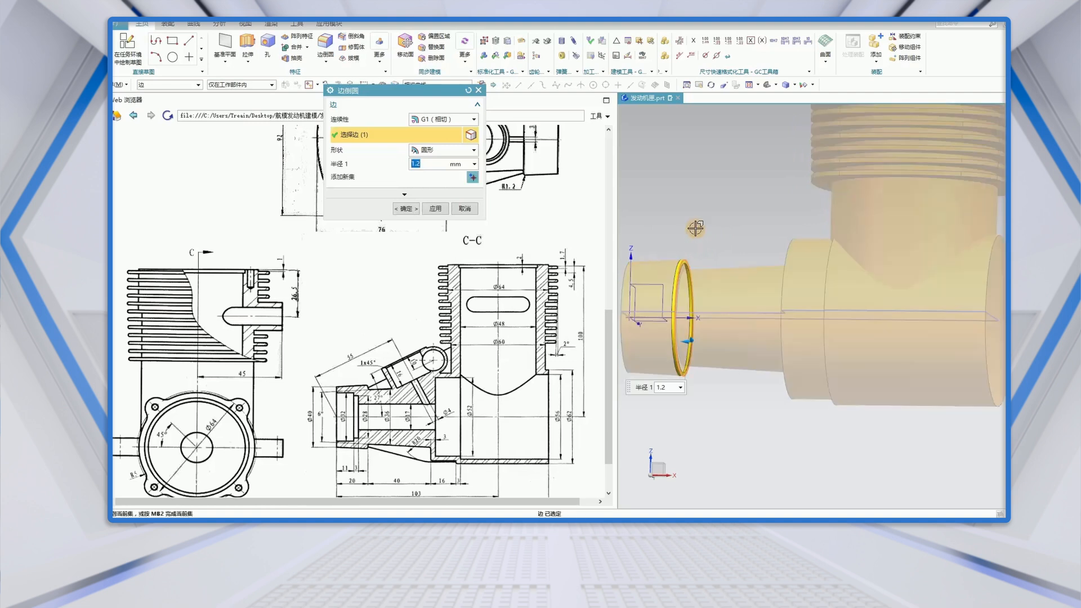
{"action": "left_click", "coordinate": [435, 208]}
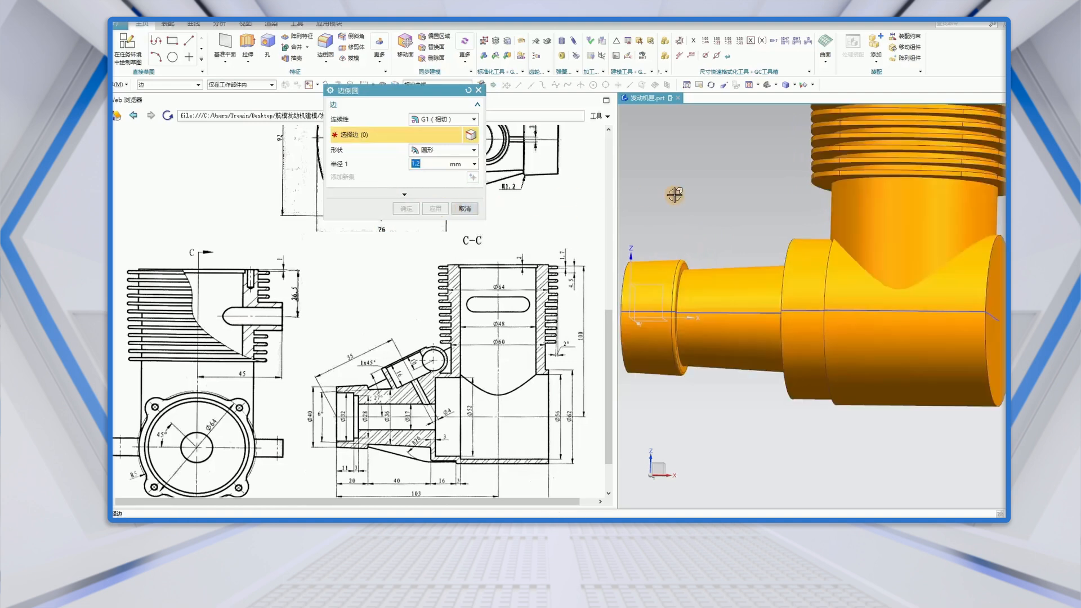
Blend both root edges of the tapered neck, the large collar's front rim and the two edges of its rear step with a 1 mm radius.
{"action": "scroll", "coordinate": [720, 258], "scroll_direction": "up", "scroll_amount": 1}
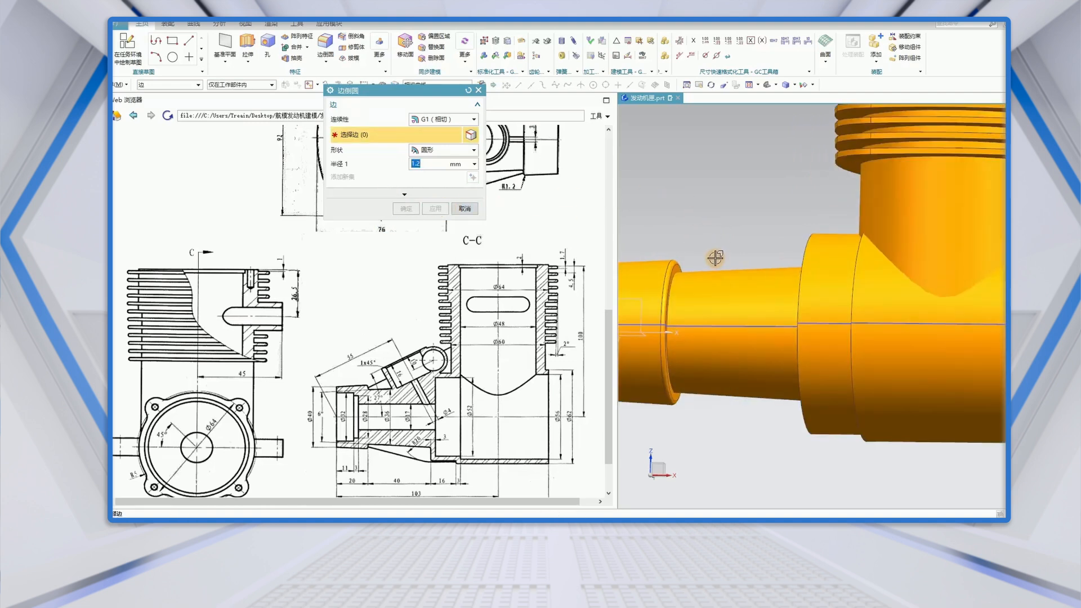
{"action": "left_click", "coordinate": [676, 275]}
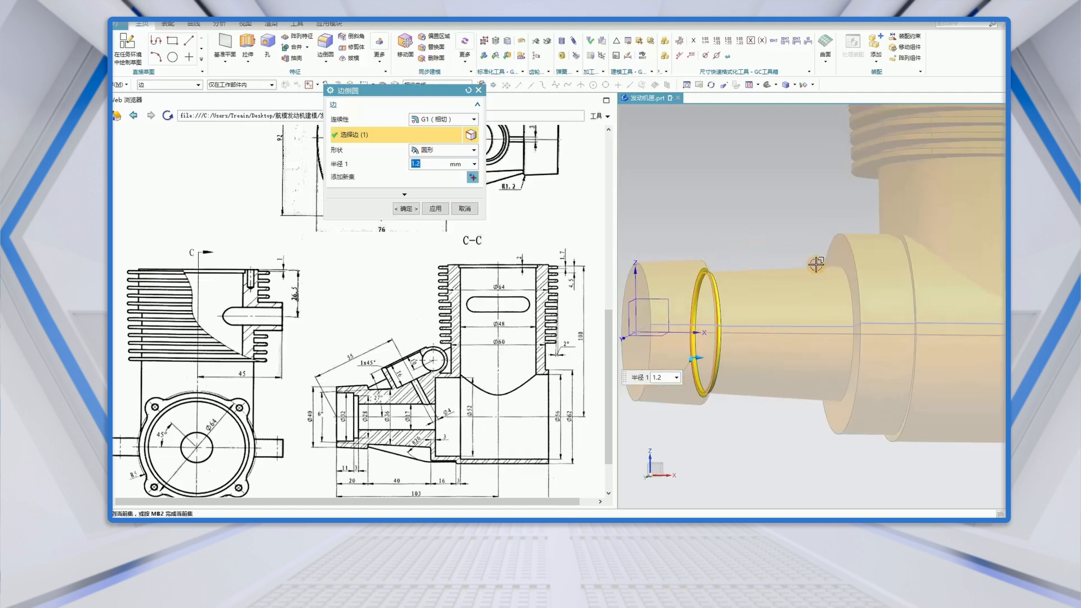
{"action": "left_click", "coordinate": [840, 270]}
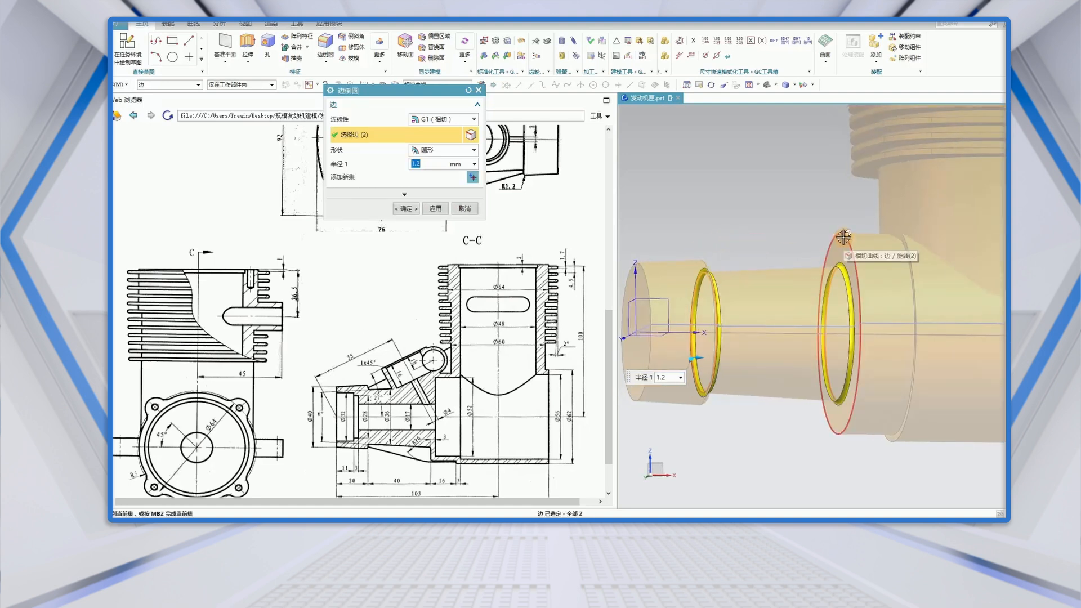
{"action": "left_click", "coordinate": [848, 238]}
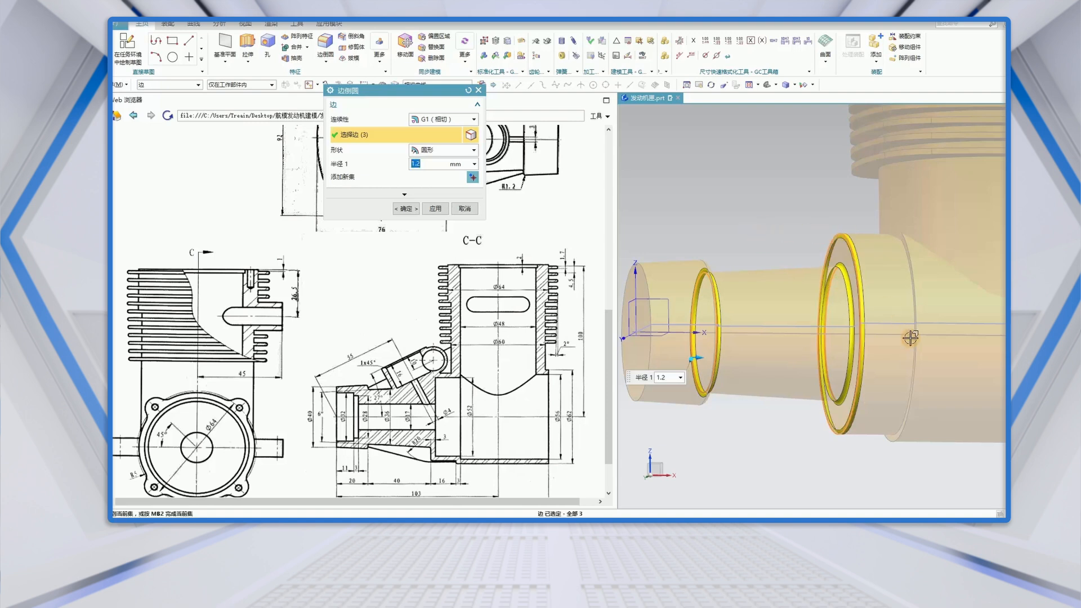
{"action": "left_click", "coordinate": [901, 429]}
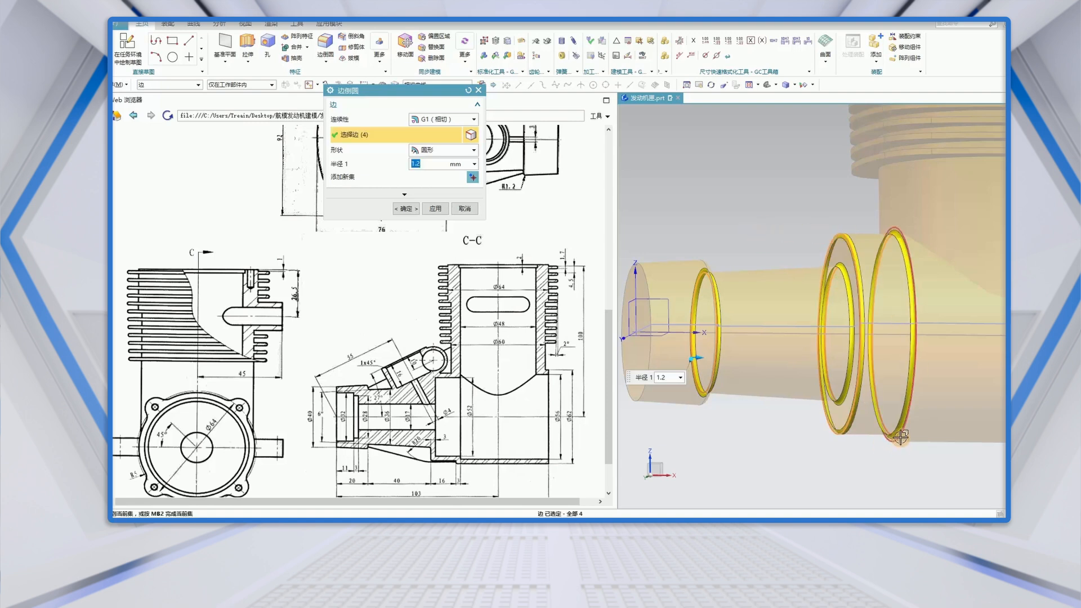
{"action": "left_click", "coordinate": [900, 436]}
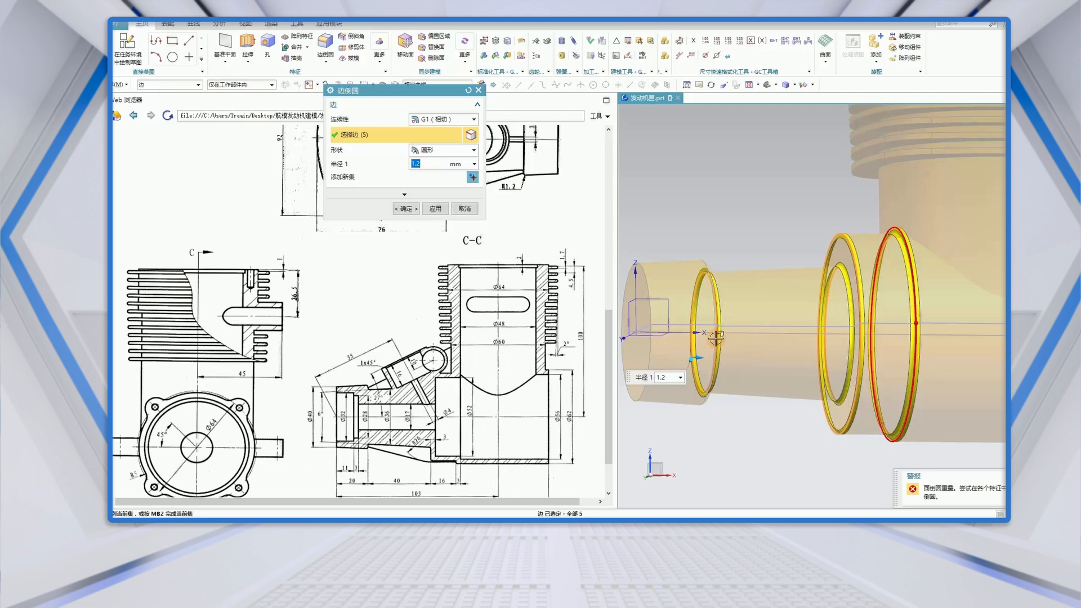
{"action": "type", "text": "1"}
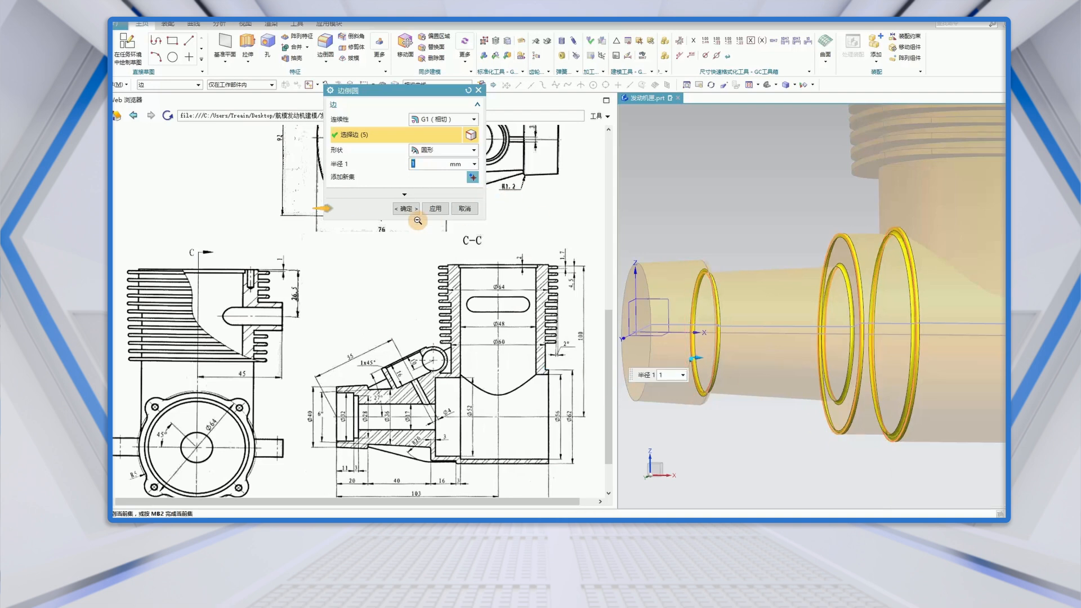
{"action": "left_click", "coordinate": [406, 208]}
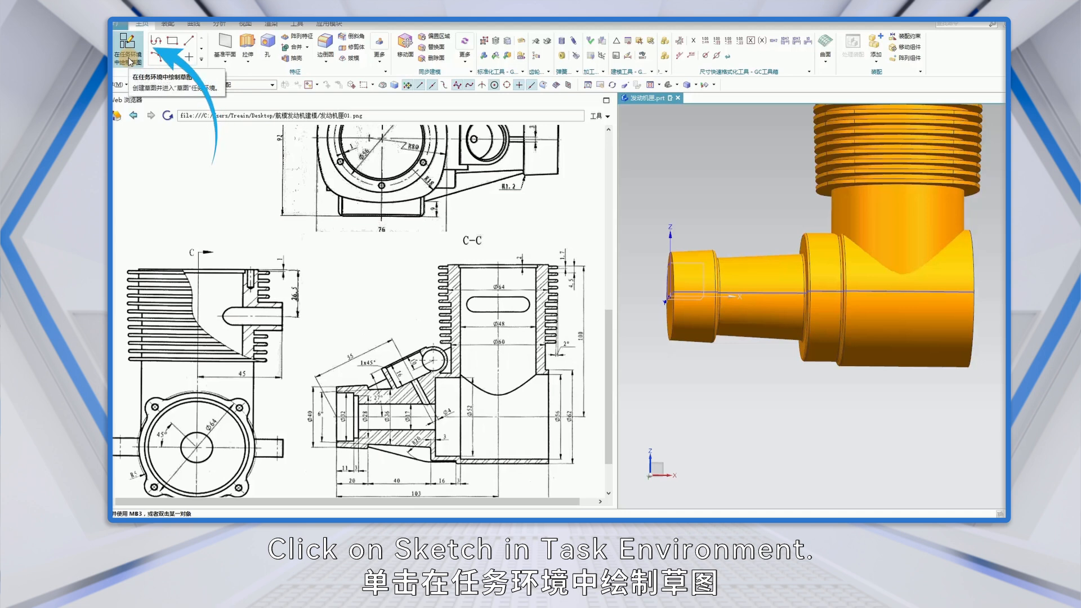
Create a sketch in the task environment on the XZ plane.
{"action": "left_click", "coordinate": [129, 56]}
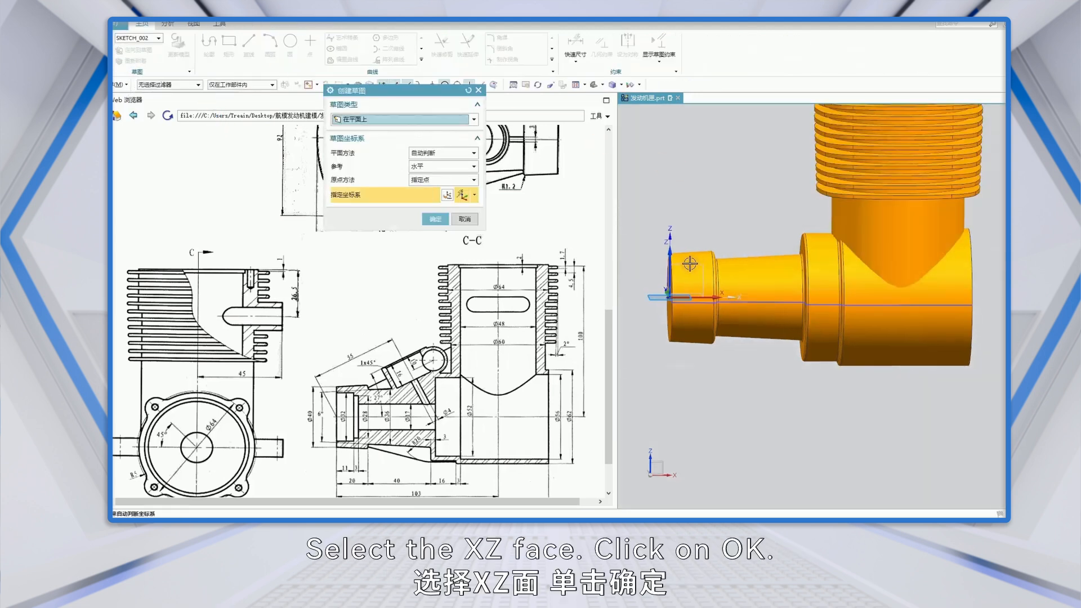
{"action": "left_click", "coordinate": [652, 298]}
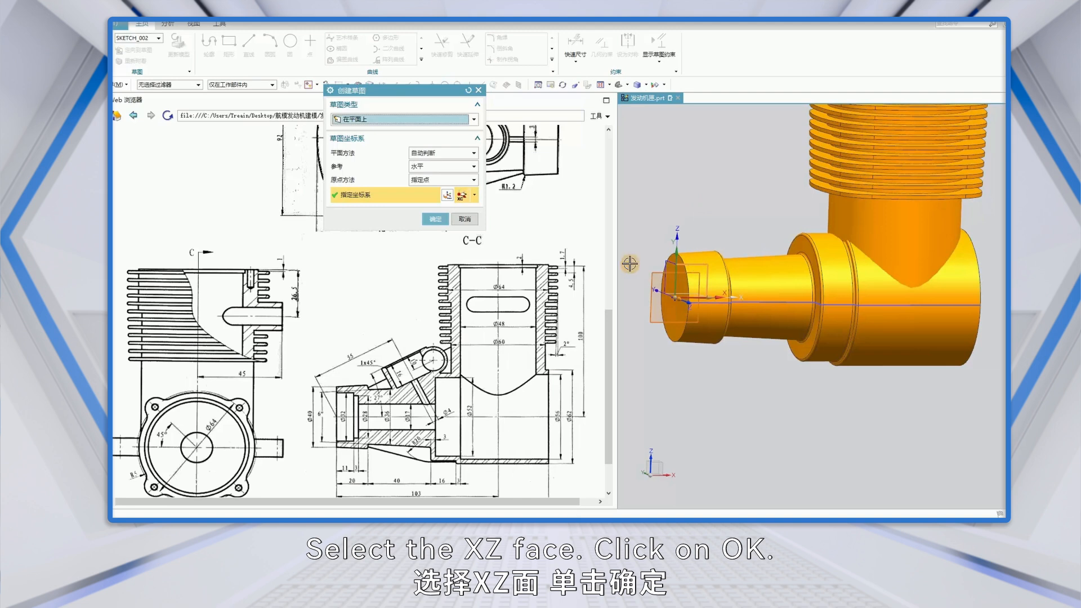
{"action": "left_click", "coordinate": [437, 221]}
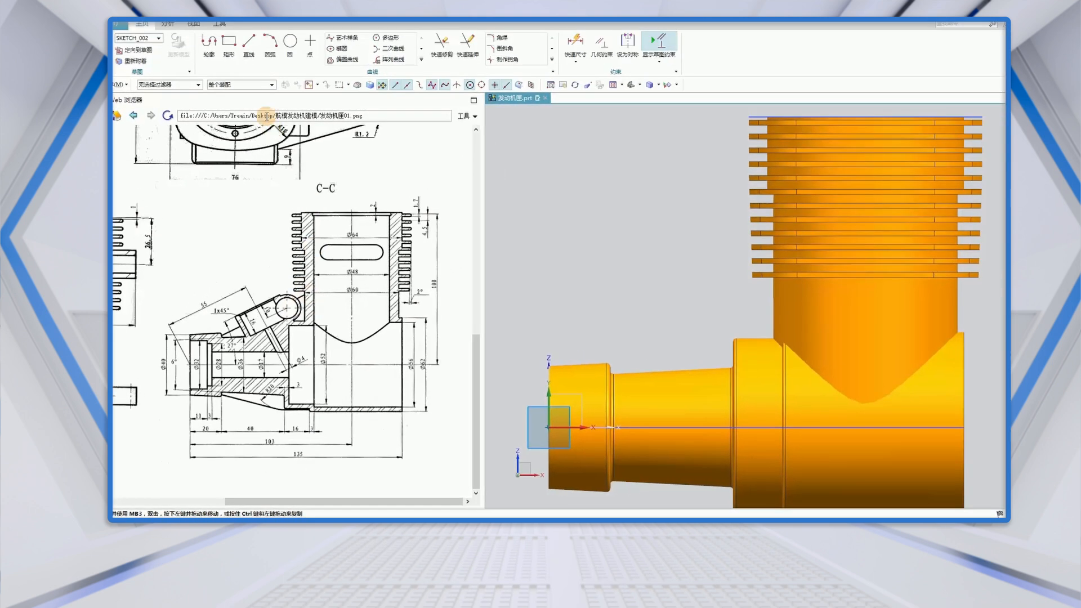
Draw a 62.5 mm line at 27° from the upper inner edge of the end collar toward the vertical cylinder.
{"action": "left_click", "coordinate": [249, 48]}
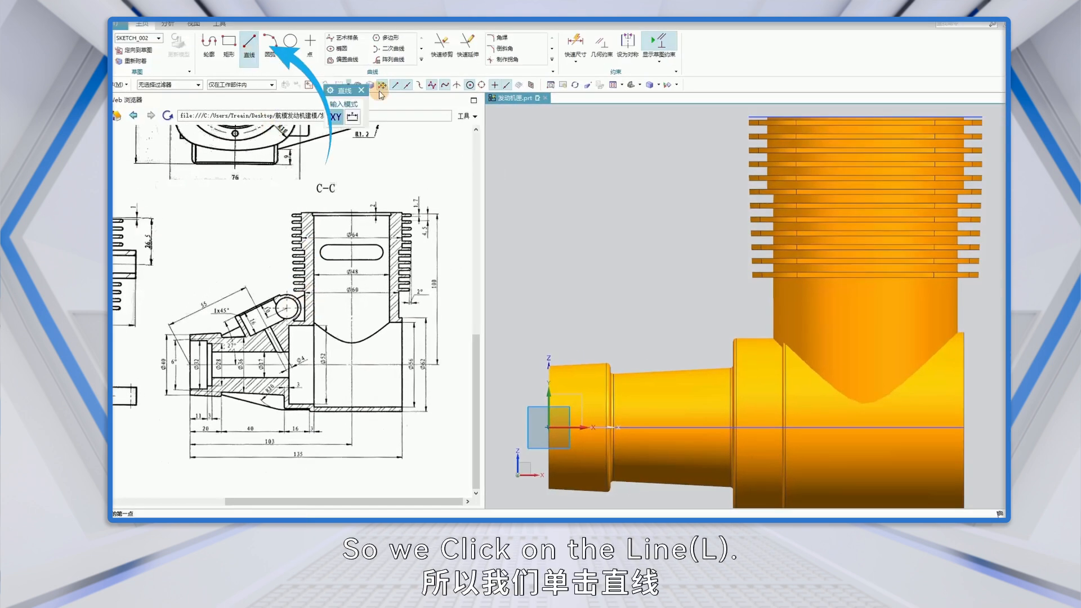
{"action": "scroll", "coordinate": [647, 359], "scroll_direction": "up", "scroll_amount": 4}
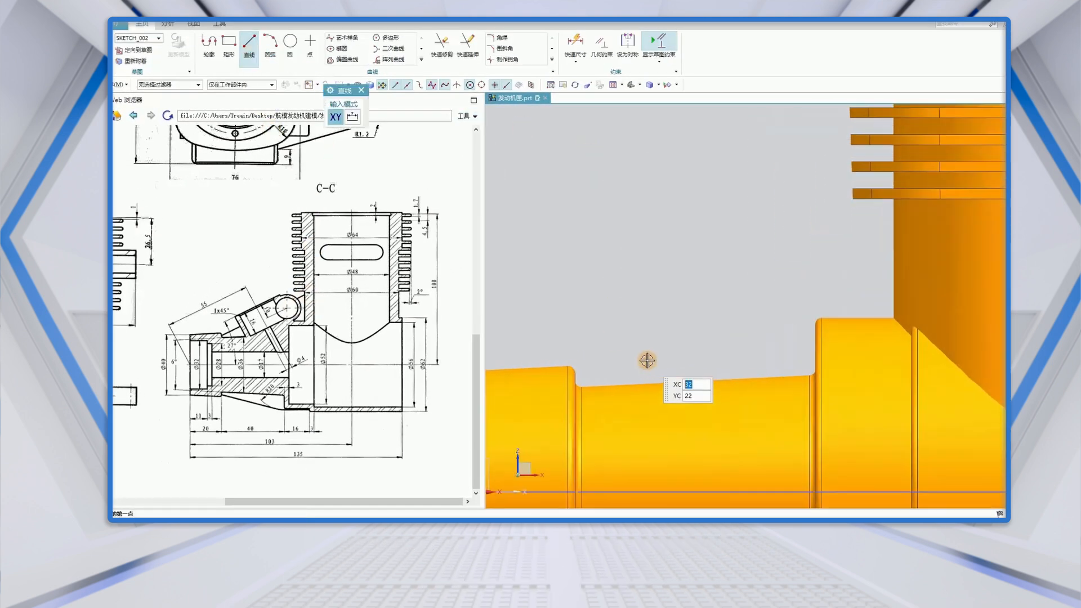
{"action": "left_click", "coordinate": [575, 371]}
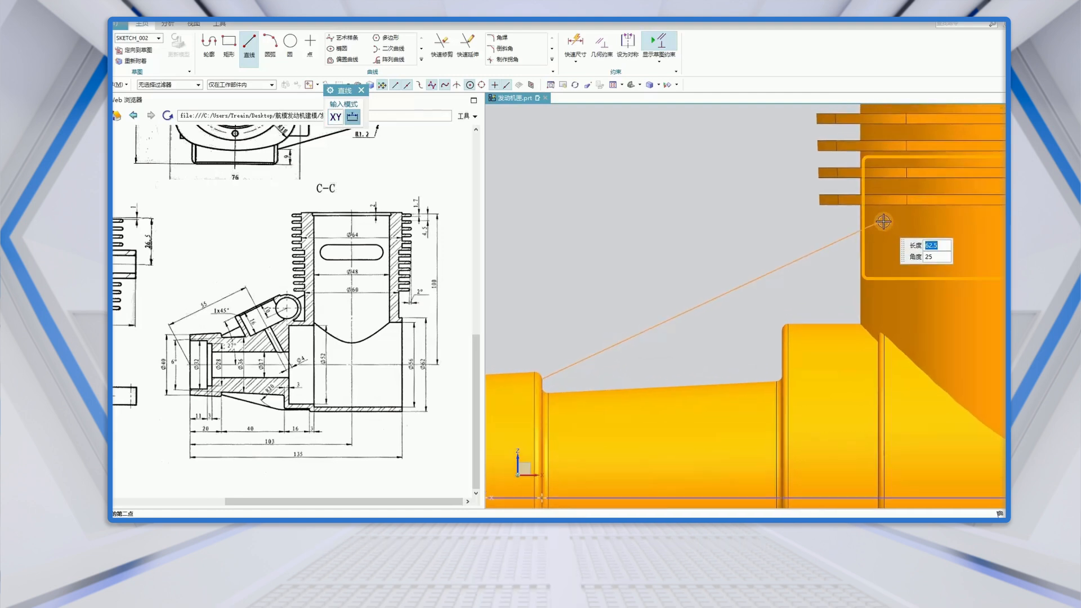
{"action": "key", "text": "Return"}
{"action": "type", "text": "27"}
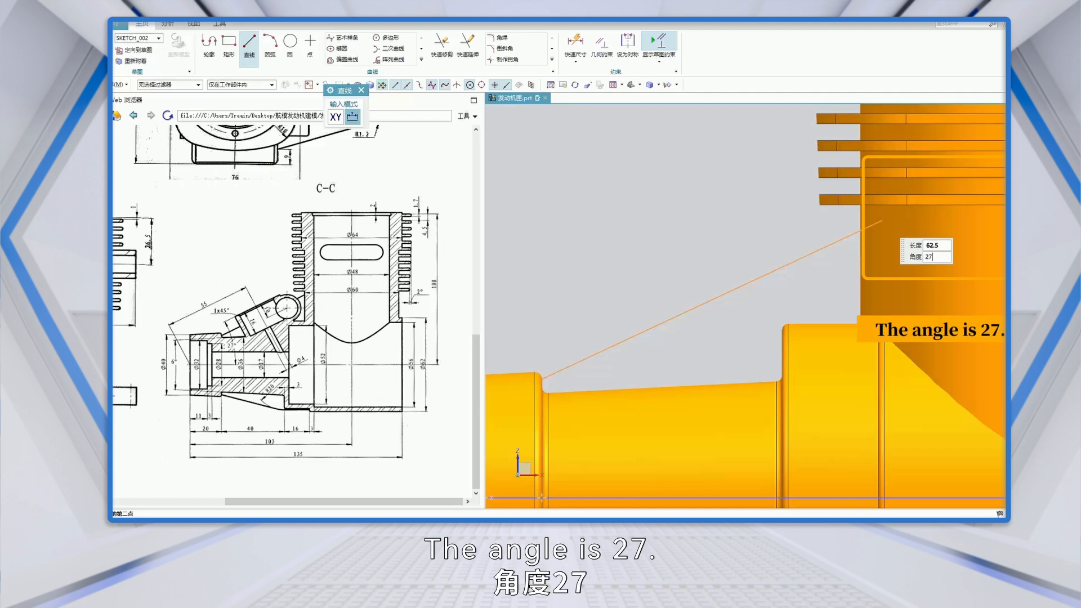
{"action": "key", "text": "Return"}
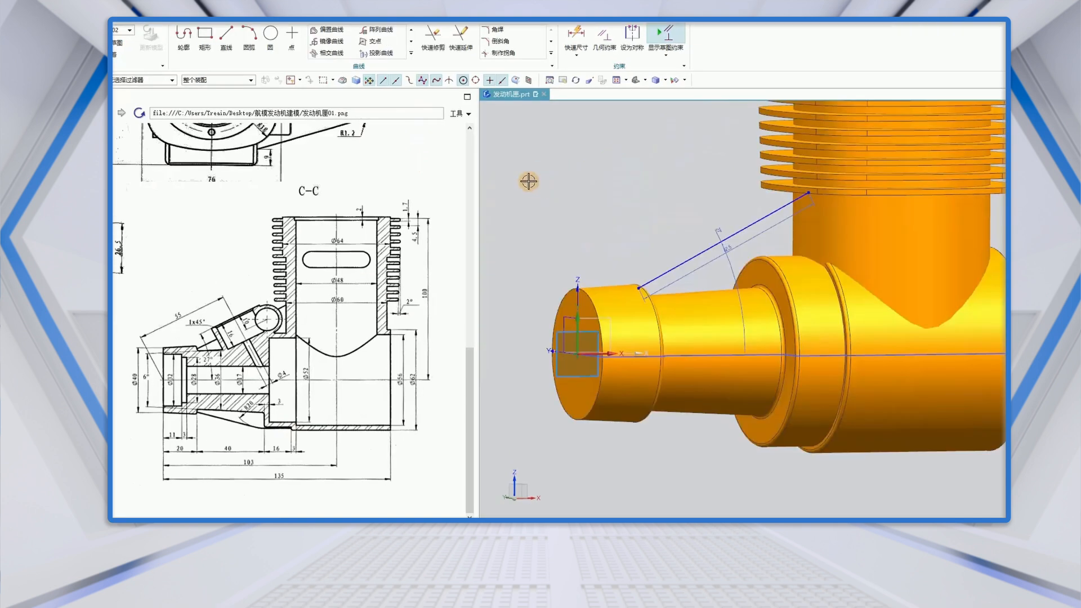
Create an intersection curve between the sketch plane and the large collar's cylindrical face, using the single face selection rule.
{"action": "left_click", "coordinate": [330, 54]}
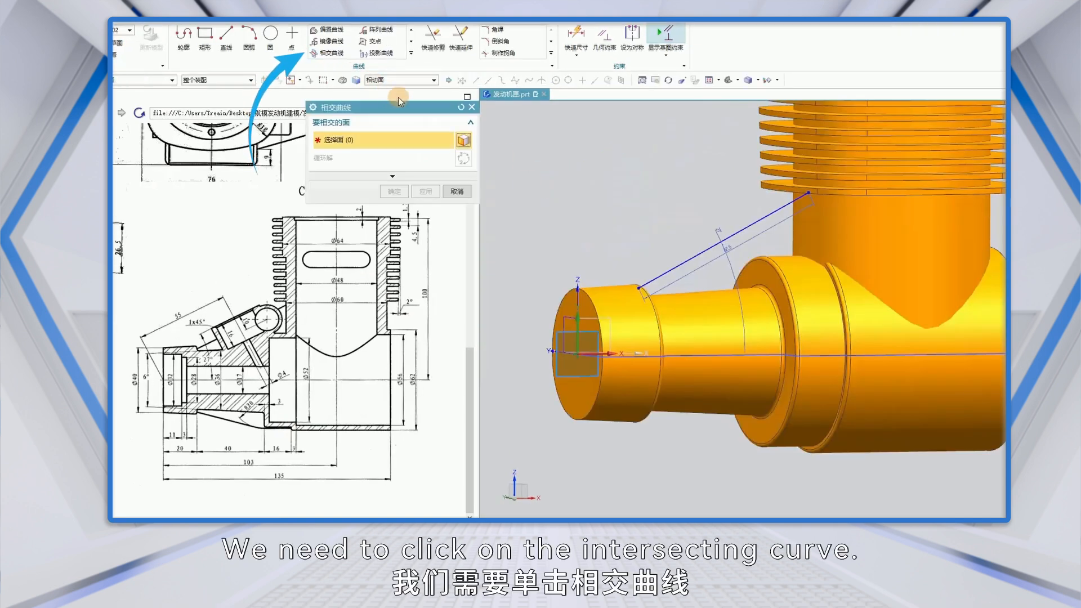
{"action": "left_click", "coordinate": [433, 80]}
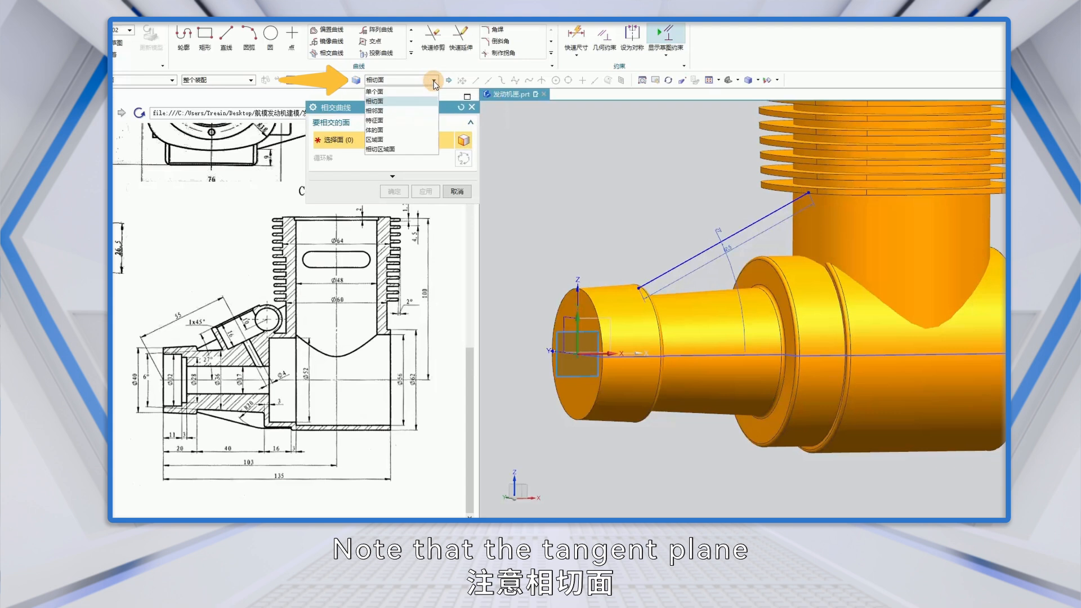
{"action": "left_click", "coordinate": [377, 91]}
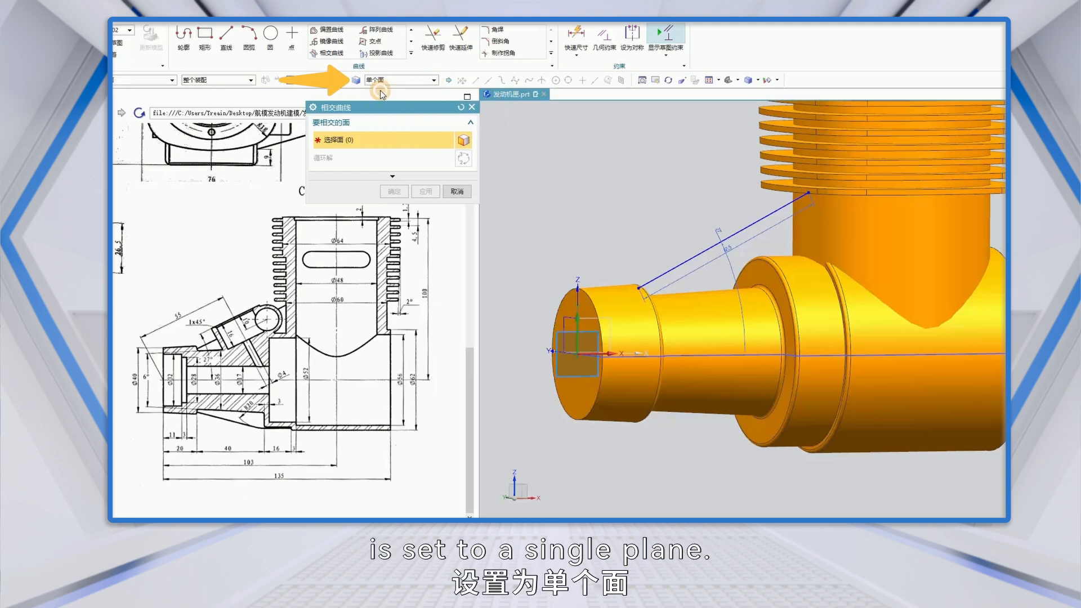
{"action": "left_click", "coordinate": [789, 360]}
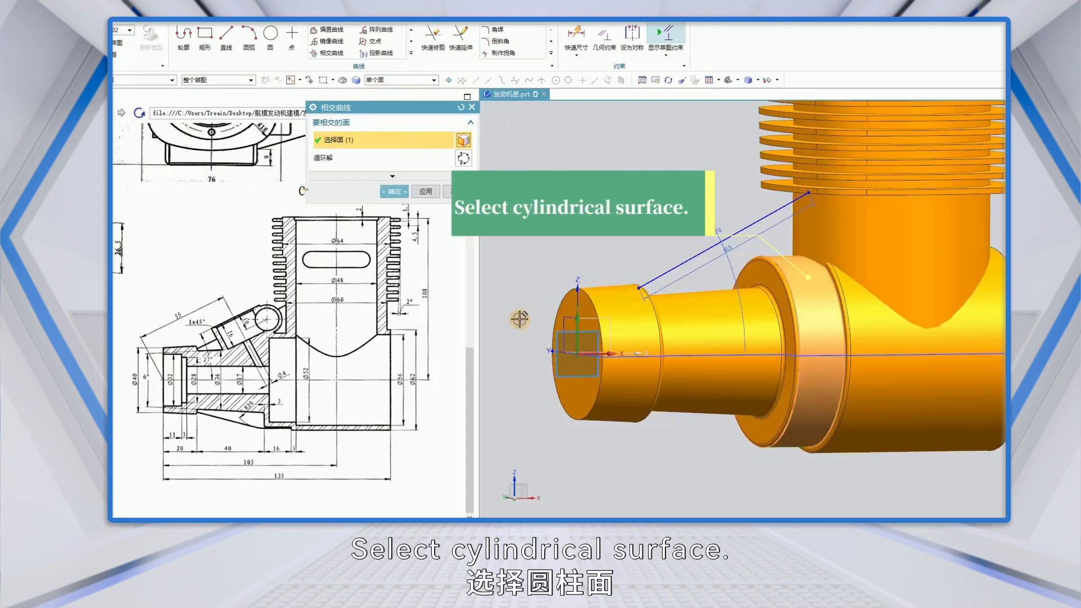
{"action": "left_click", "coordinate": [394, 192]}
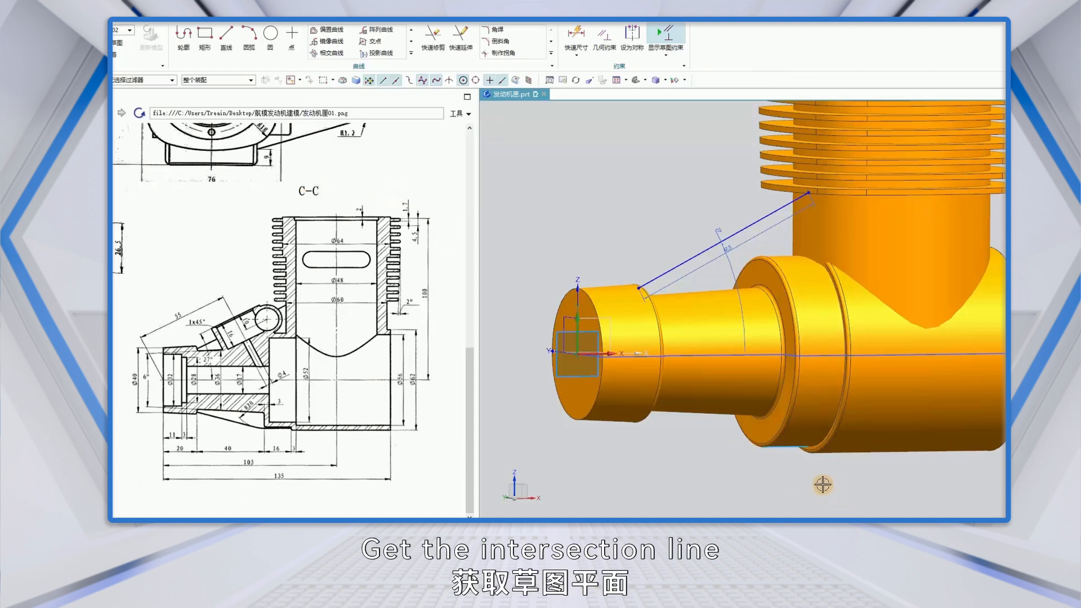
{"action": "scroll", "coordinate": [822, 484], "scroll_direction": "up", "scroll_amount": 3}
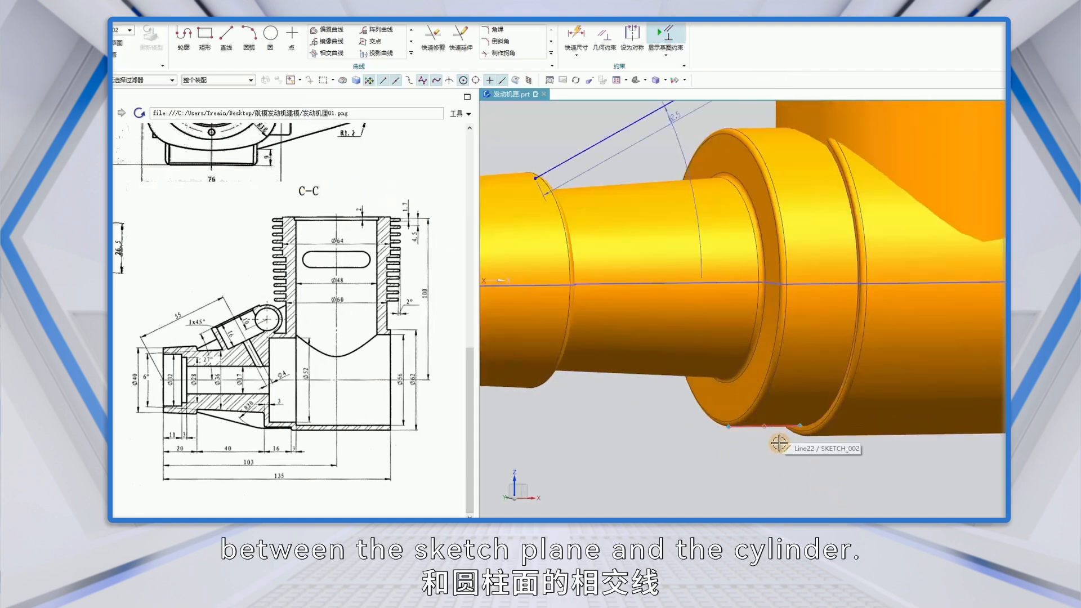
{"action": "scroll", "coordinate": [779, 443], "scroll_direction": "down", "scroll_amount": 5}
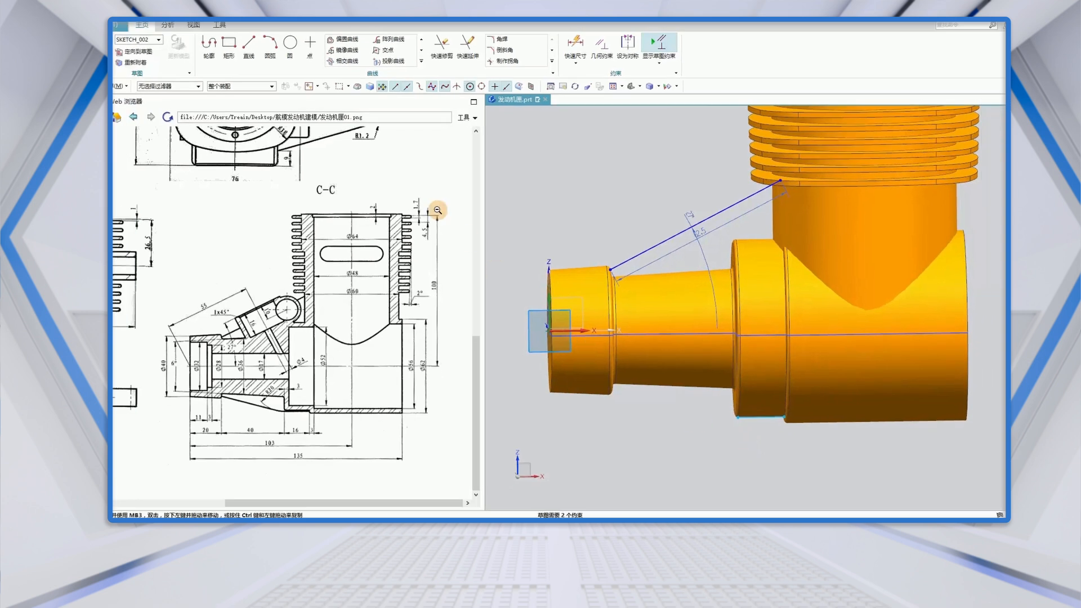
Offset the intersection line below the large collar outward by 1 mm, with the direction reversed and symmetric offset disabled.
{"action": "left_click", "coordinate": [342, 39]}
{"action": "scroll", "coordinate": [740, 444], "scroll_direction": "up", "scroll_amount": 4}
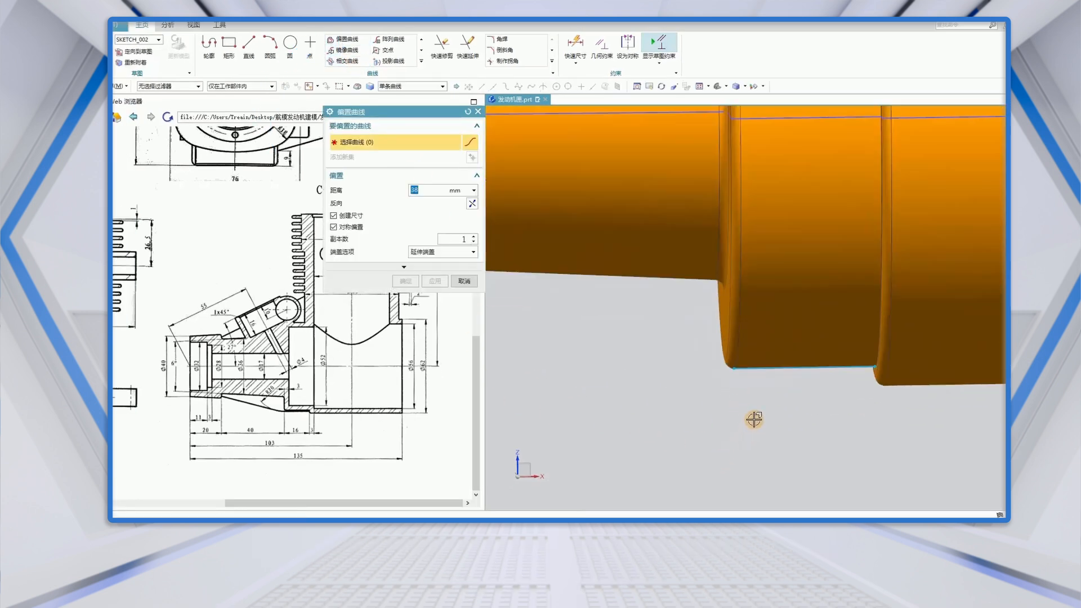
{"action": "left_click", "coordinate": [749, 372]}
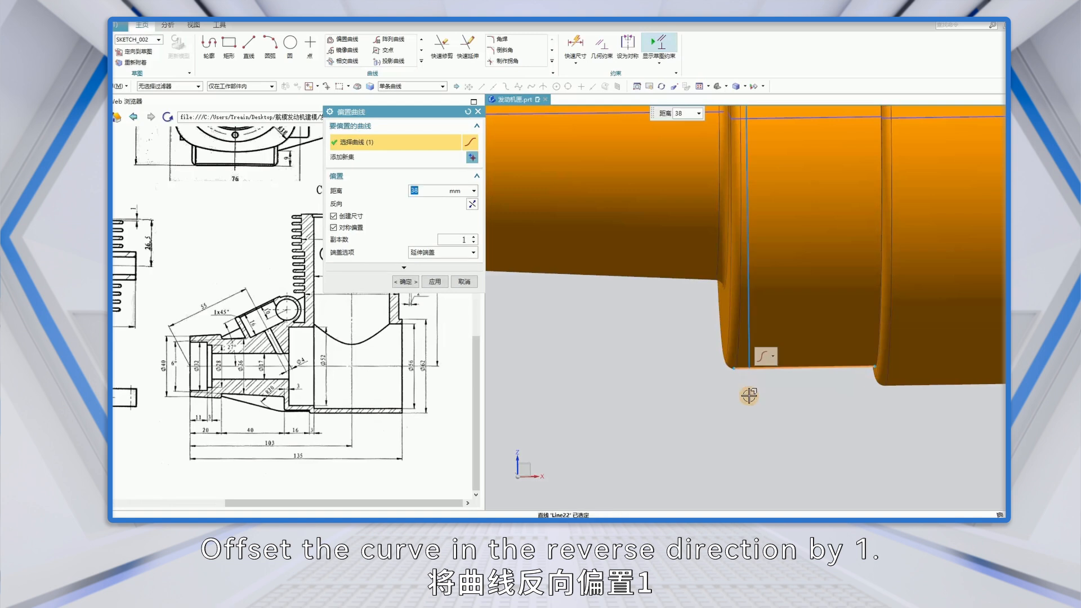
{"action": "left_click", "coordinate": [471, 204]}
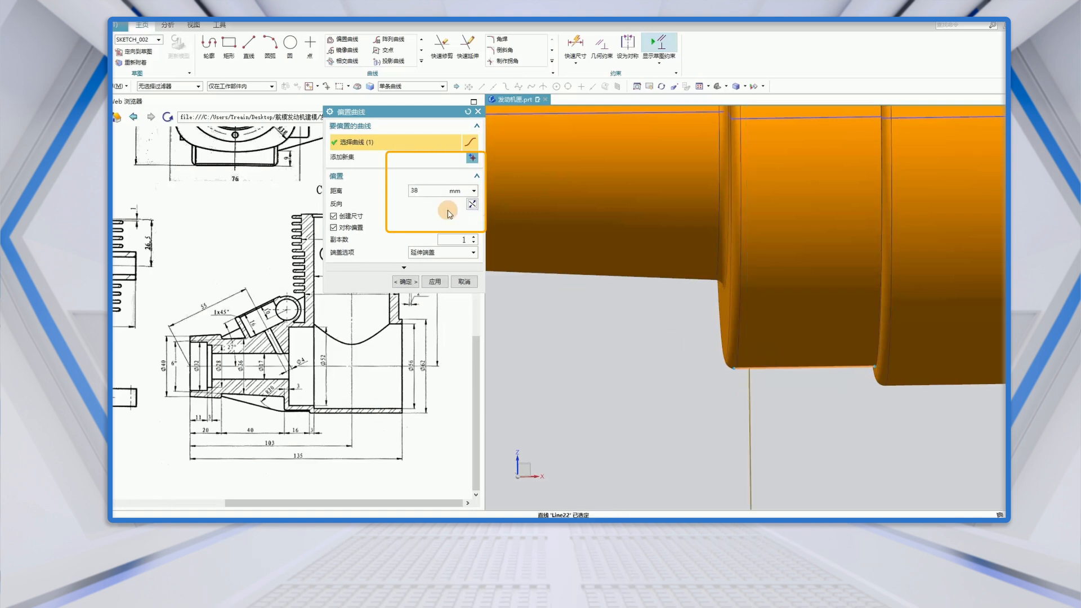
{"action": "left_click_drag", "start_coordinate": [426, 191], "coordinate": [401, 190]}
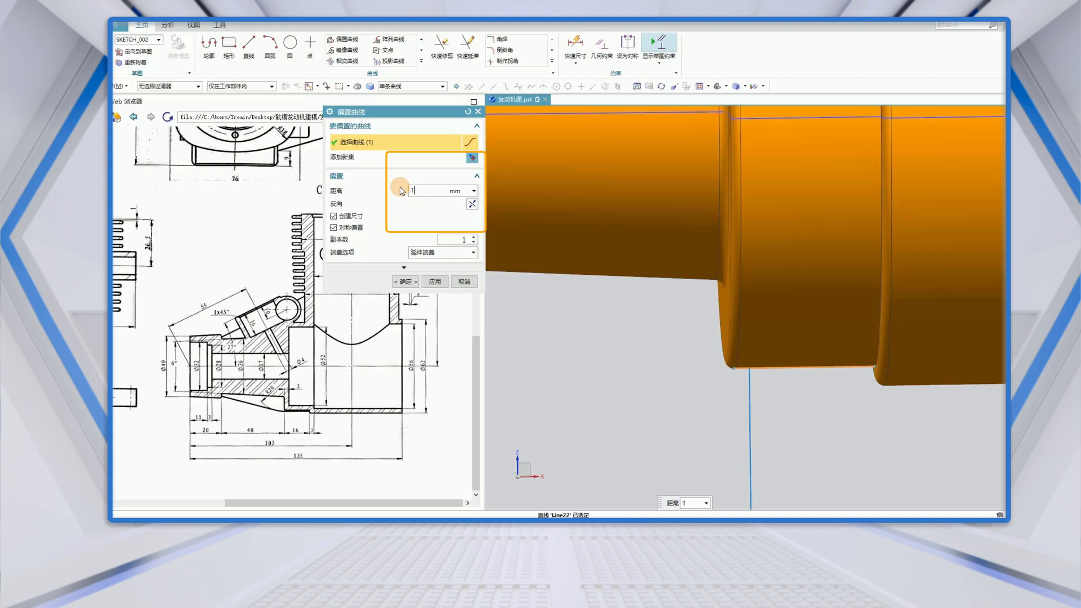
{"action": "type", "text": "1"}
{"action": "key", "text": "Return"}
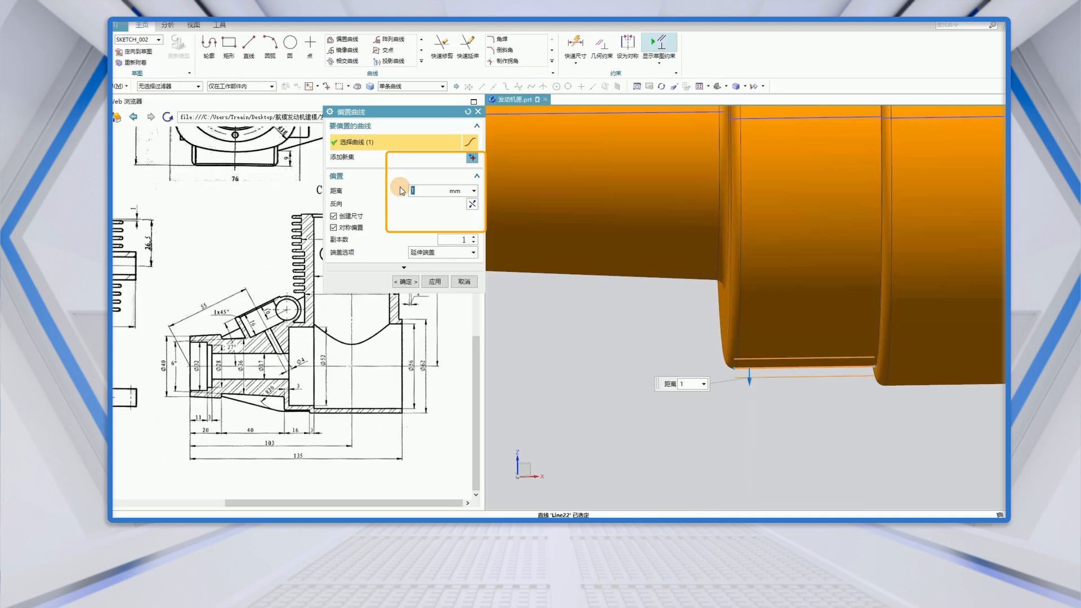
{"action": "left_click", "coordinate": [337, 229]}
{"action": "left_click", "coordinate": [405, 282]}
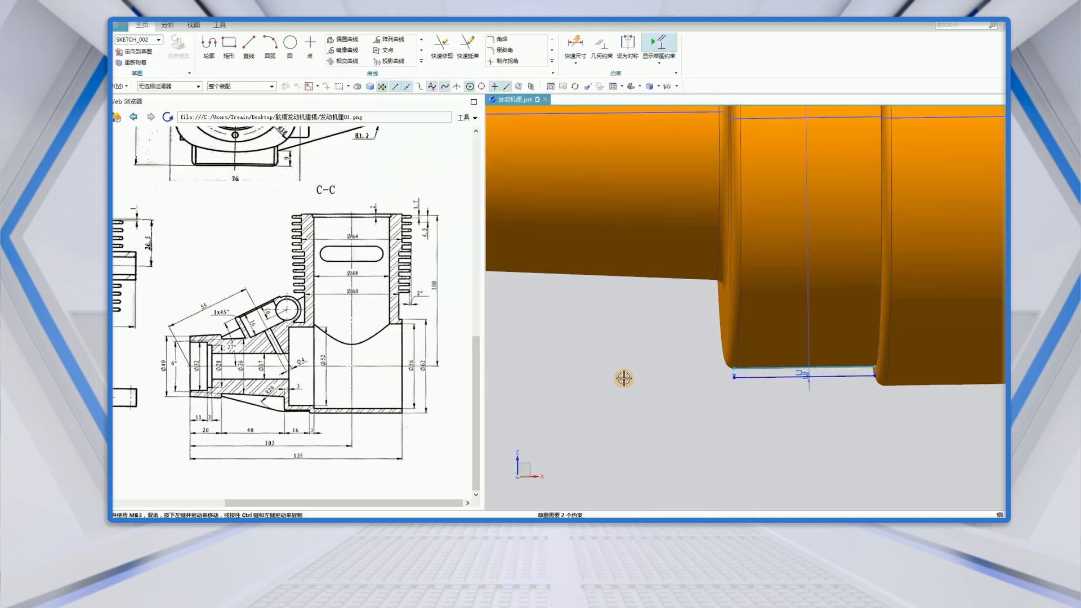
Draw a line from the lower rounded edge of the end collar to the near end of the offset line.
{"action": "scroll", "coordinate": [938, 344], "scroll_direction": "down", "scroll_amount": 2}
{"action": "left_click", "coordinate": [249, 50]}
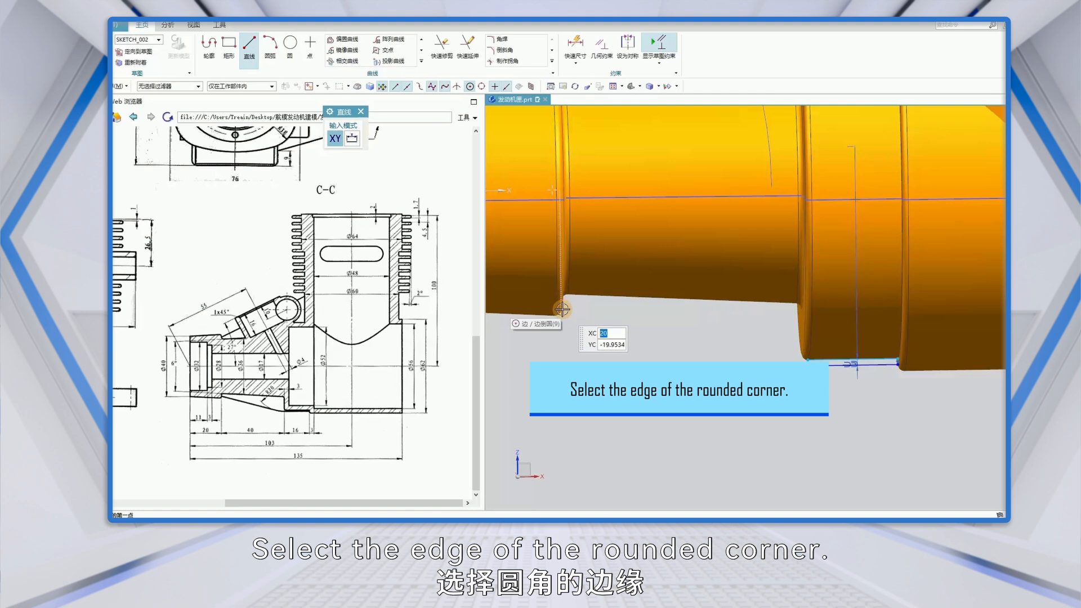
{"action": "scroll", "coordinate": [562, 309], "scroll_direction": "up", "scroll_amount": 2}
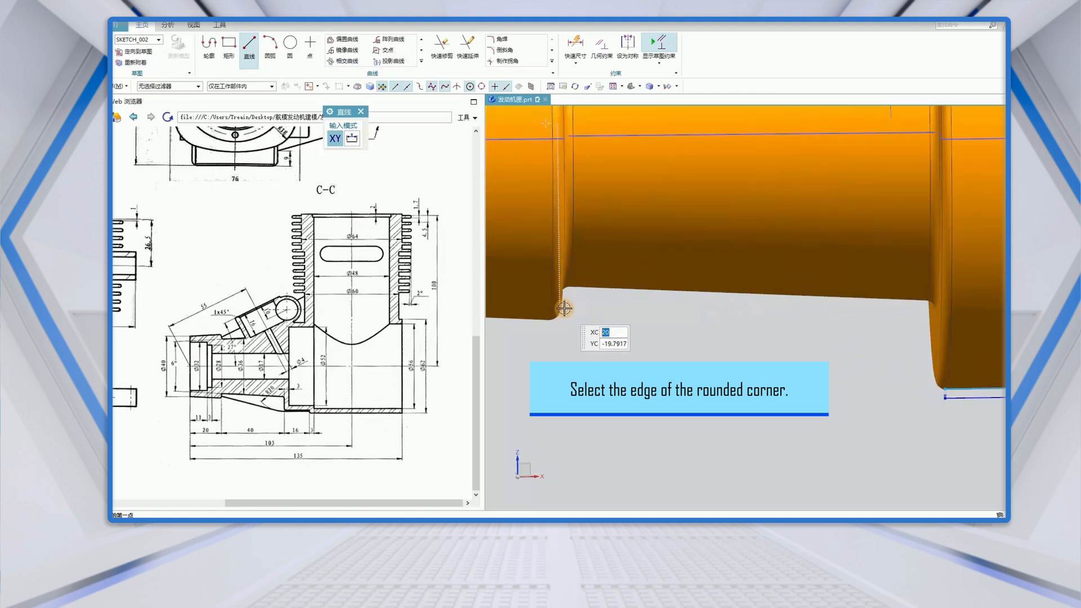
{"action": "scroll", "coordinate": [562, 320], "scroll_direction": "down", "scroll_amount": 2}
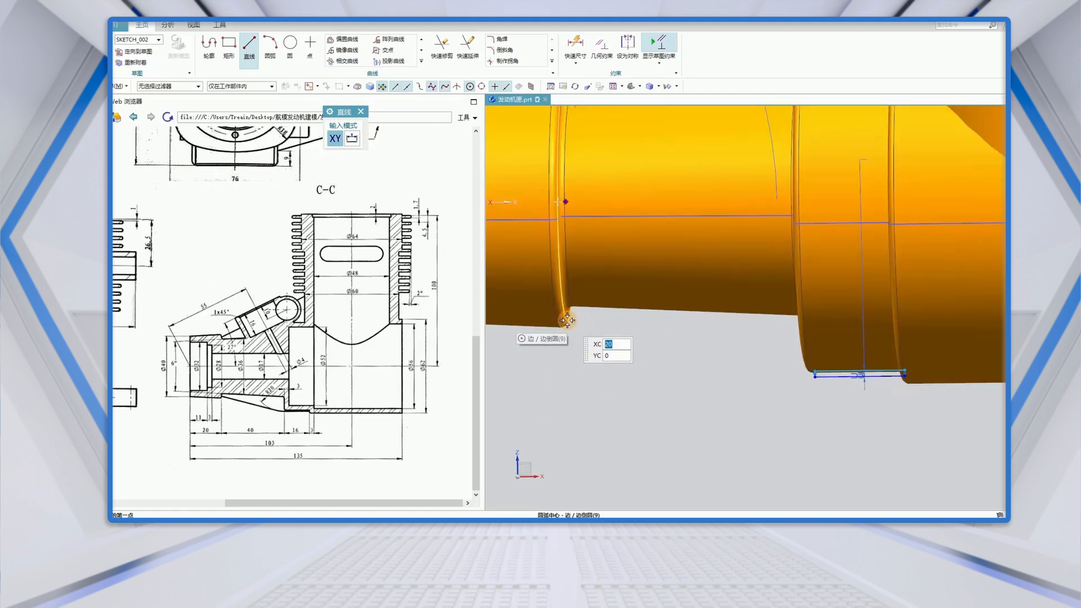
{"action": "left_click", "coordinate": [567, 321]}
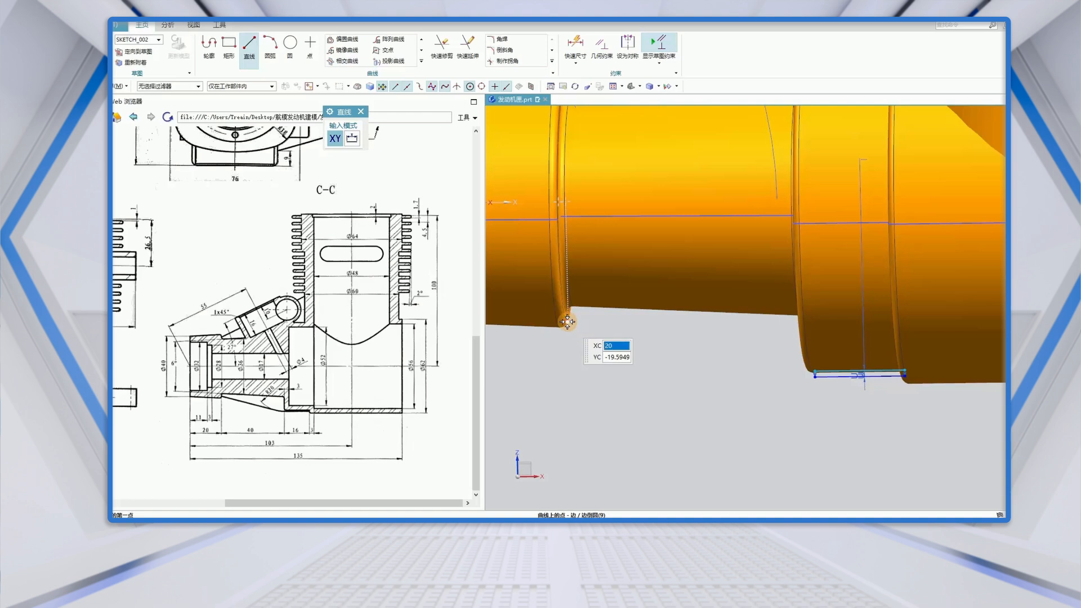
{"action": "left_click", "coordinate": [816, 375]}
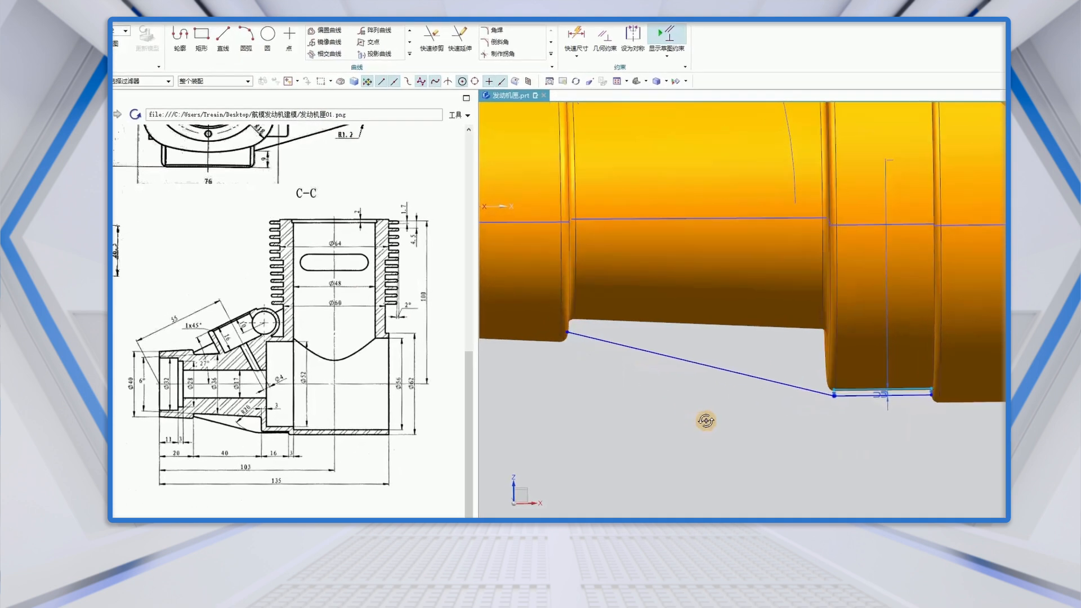
Fillet the corner between the lower sloped line and the offset line with a 20 mm radius.
{"action": "middle_click_drag", "start_coordinate": [706, 420], "coordinate": [706, 418]}
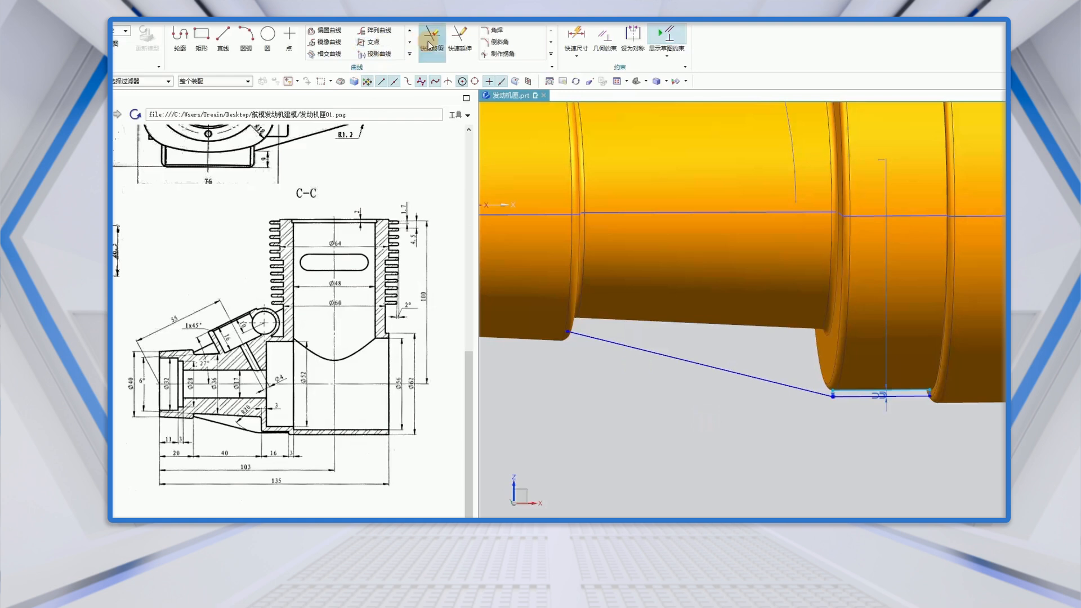
{"action": "left_click", "coordinate": [495, 30]}
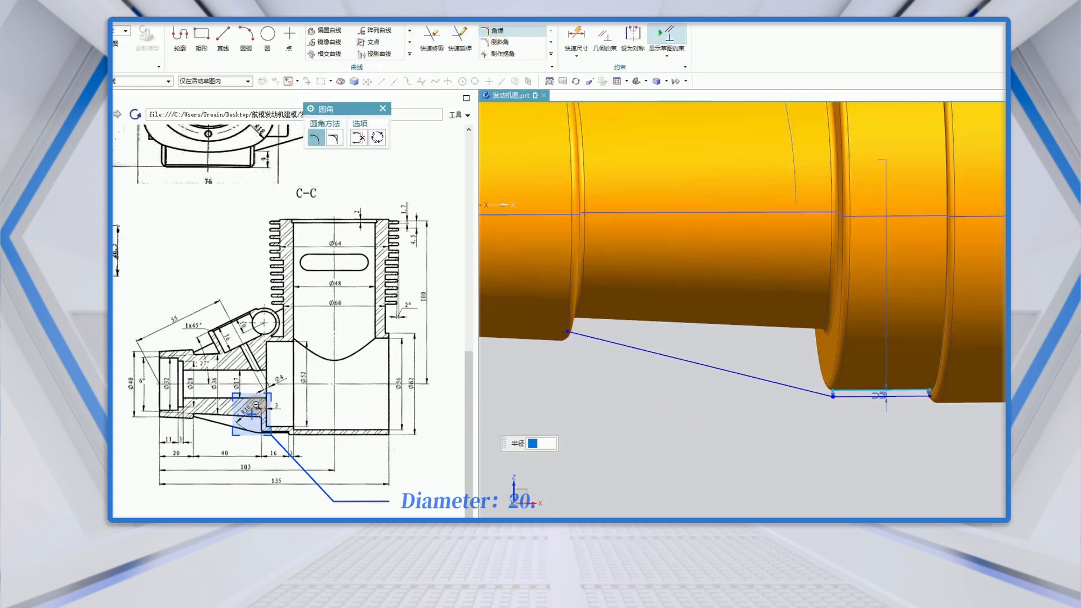
{"action": "type", "text": "20"}
{"action": "key", "text": "Return"}
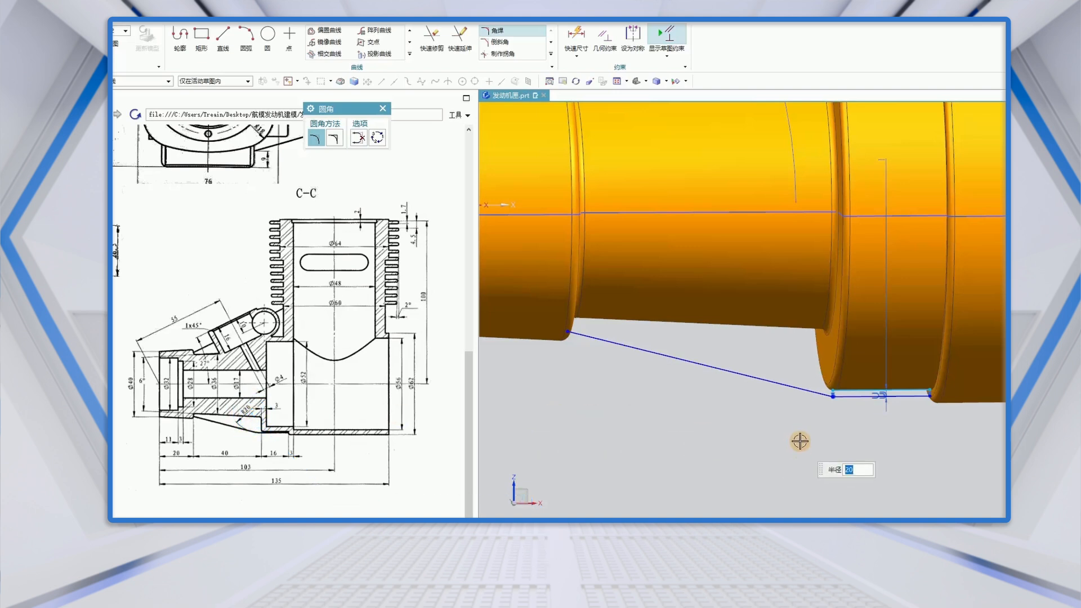
{"action": "left_click", "coordinate": [801, 392]}
{"action": "left_click", "coordinate": [851, 397]}
{"action": "key", "text": "Escape"}
Convert the intersection line on the large collar to a reference curve and finish the sketch.
{"action": "scroll", "coordinate": [739, 375], "scroll_direction": "up", "scroll_amount": 1}
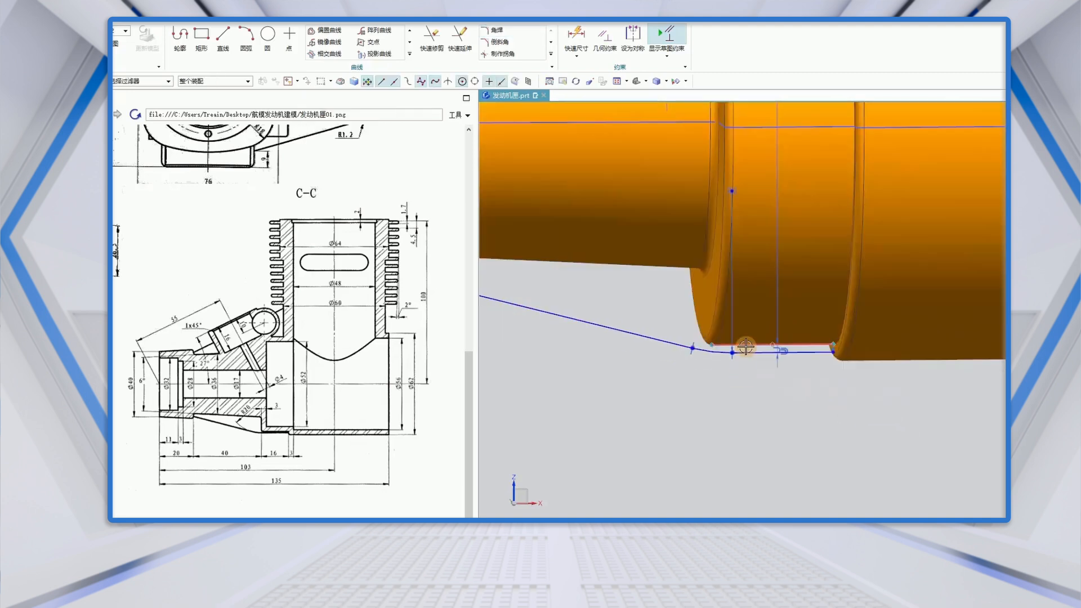
{"action": "right_click", "coordinate": [746, 346]}
{"action": "left_click", "coordinate": [792, 353]}
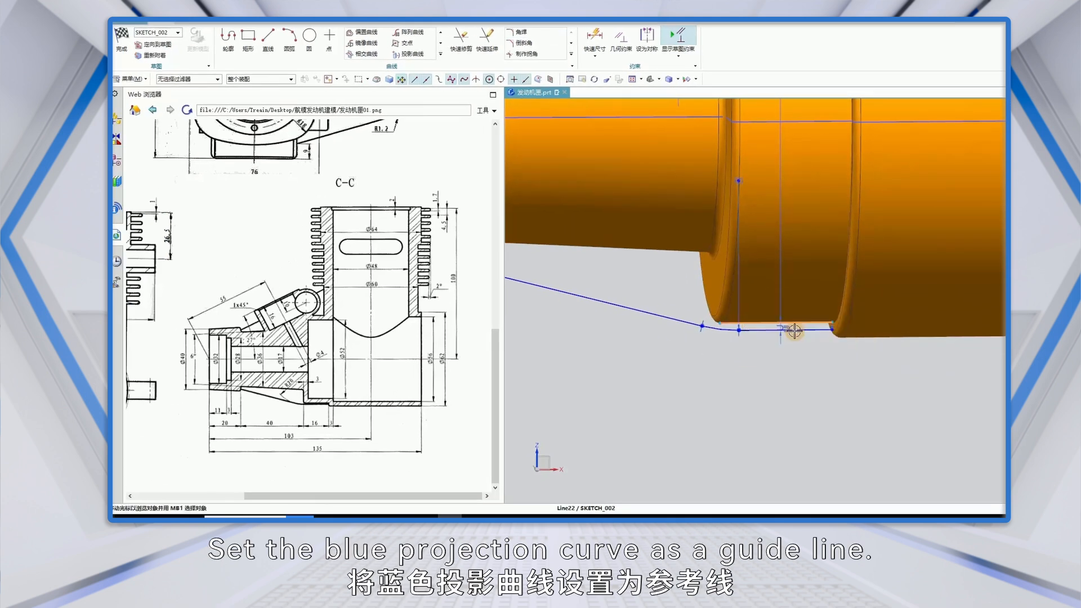
{"action": "left_click", "coordinate": [795, 330]}
{"action": "left_click", "coordinate": [842, 314]}
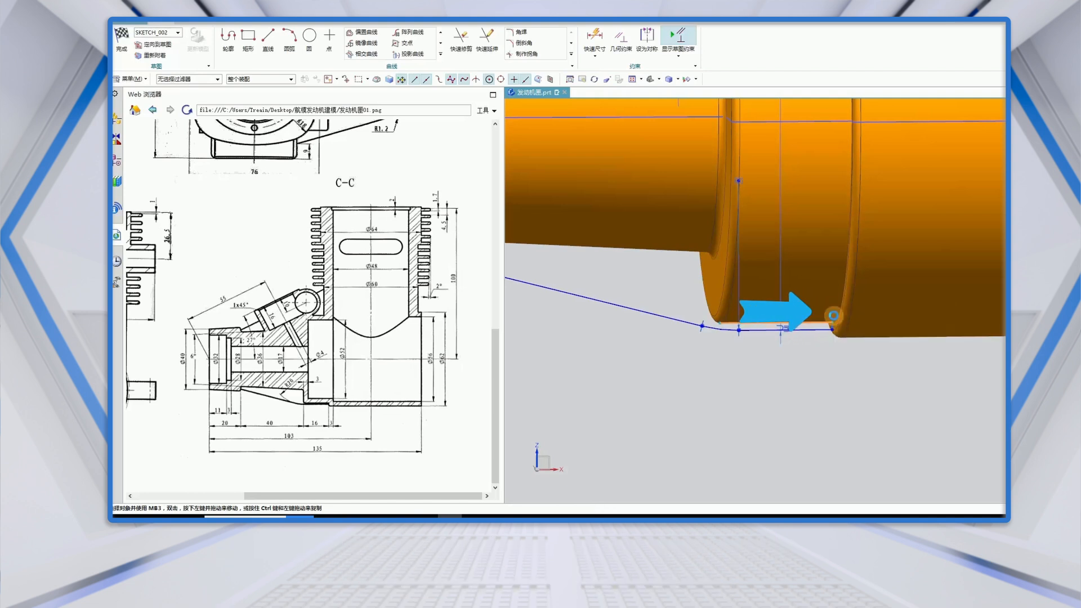
{"action": "middle_click_drag", "start_coordinate": [821, 384], "coordinate": [845, 387]}
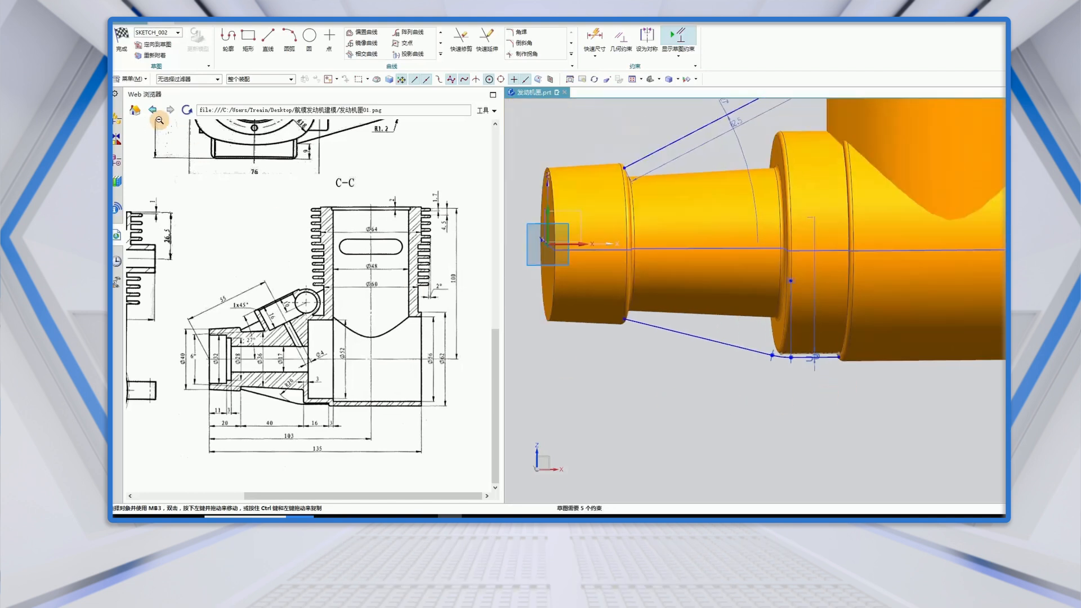
{"action": "left_click", "coordinate": [121, 38]}
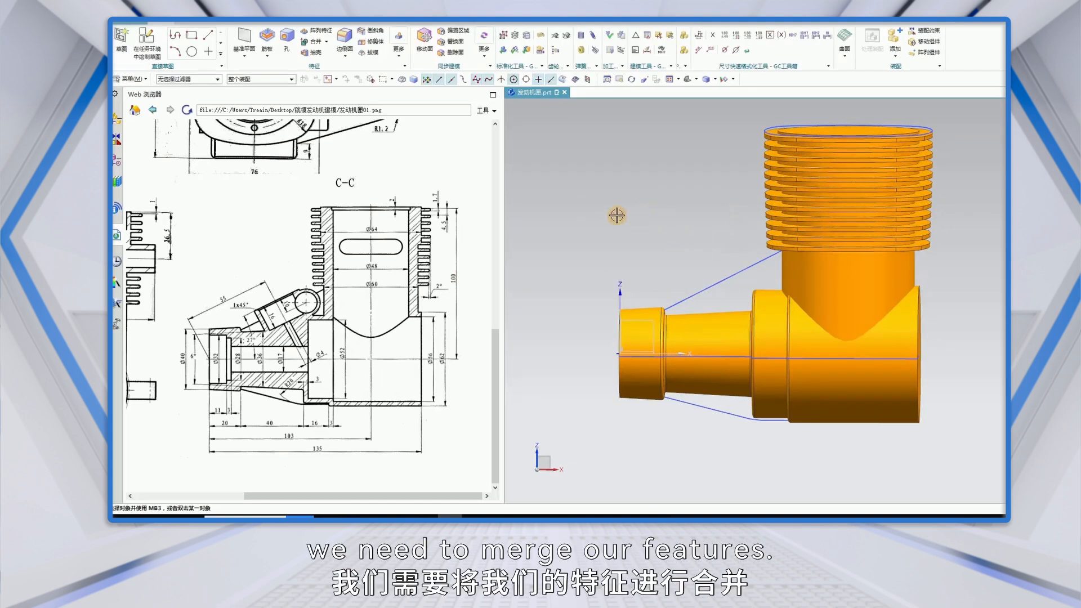
Unite the finned vertical cylinder as target with the horizontal shaft body as tool.
{"action": "left_click", "coordinate": [317, 44]}
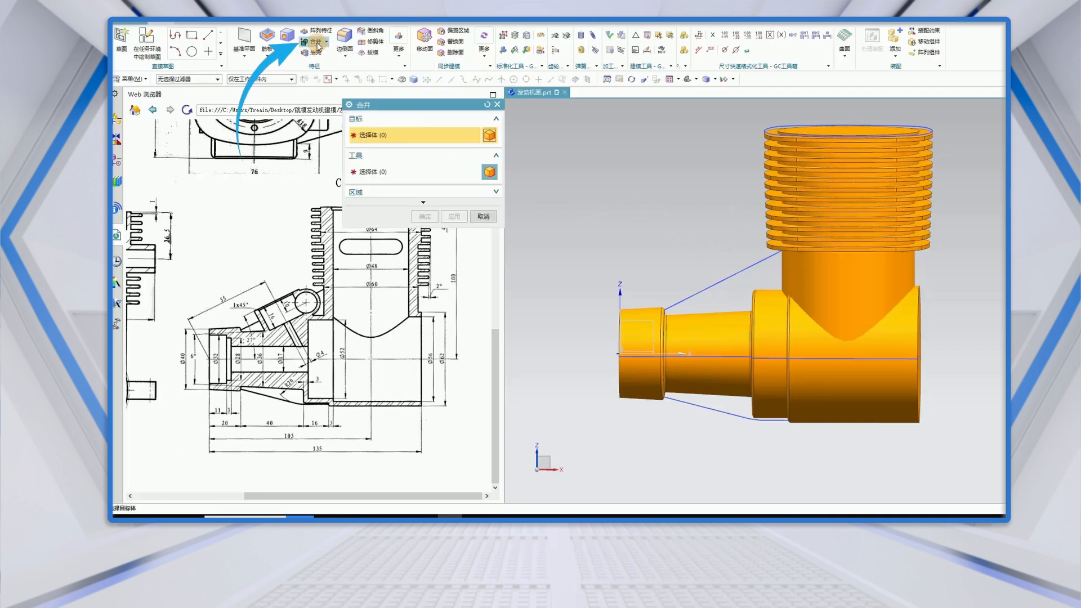
{"action": "left_click", "coordinate": [809, 270]}
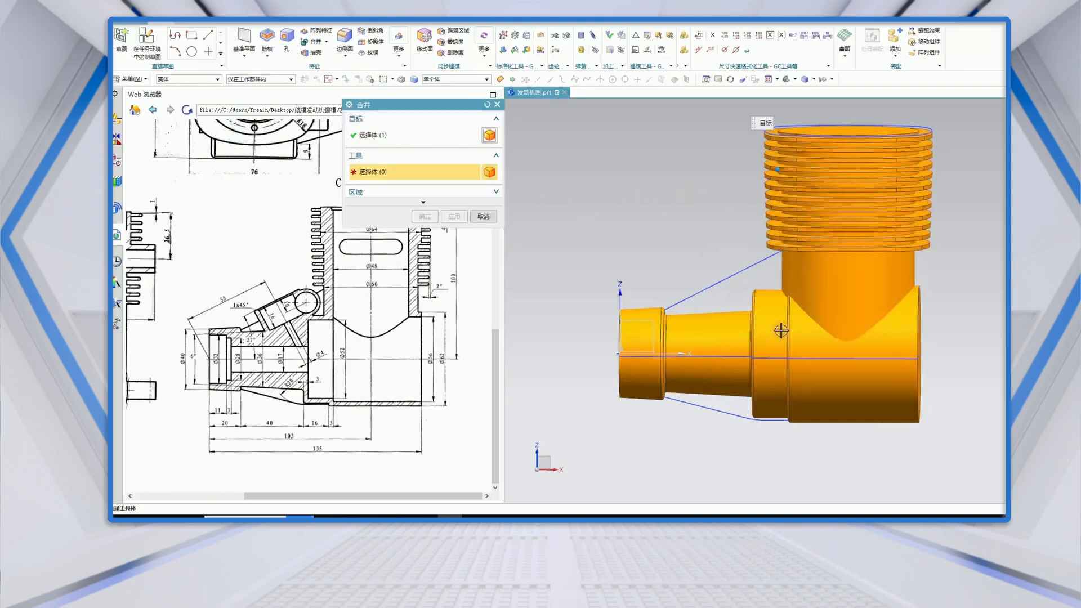
{"action": "left_click", "coordinate": [762, 321]}
{"action": "left_click", "coordinate": [425, 216]}
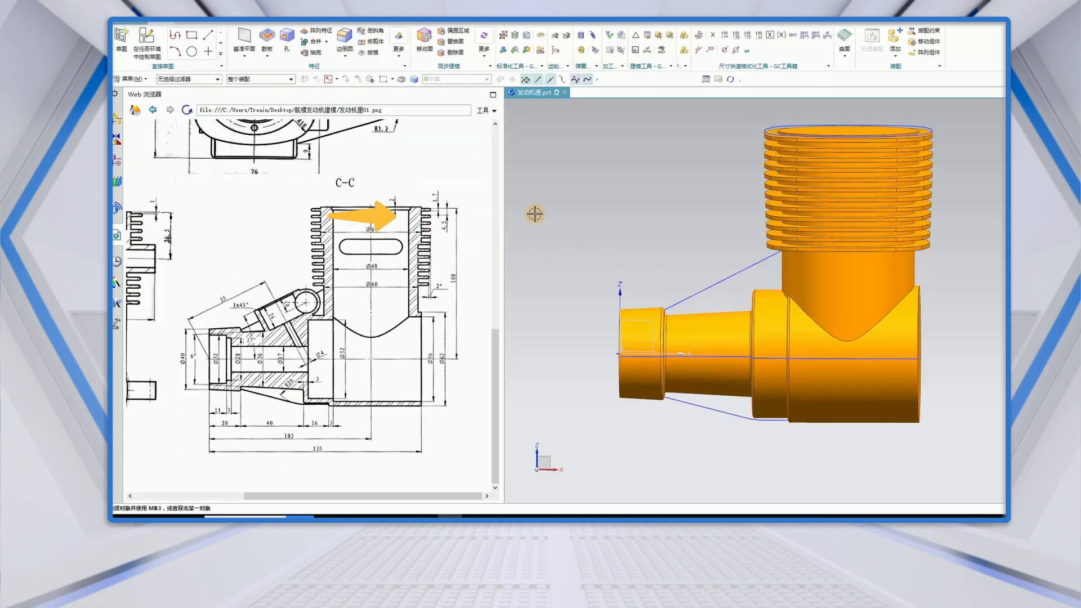
Add the Rib command to the design feature drop-down list.
{"action": "left_click", "coordinate": [405, 66]}
{"action": "mouse_move", "coordinate": [431, 100]}
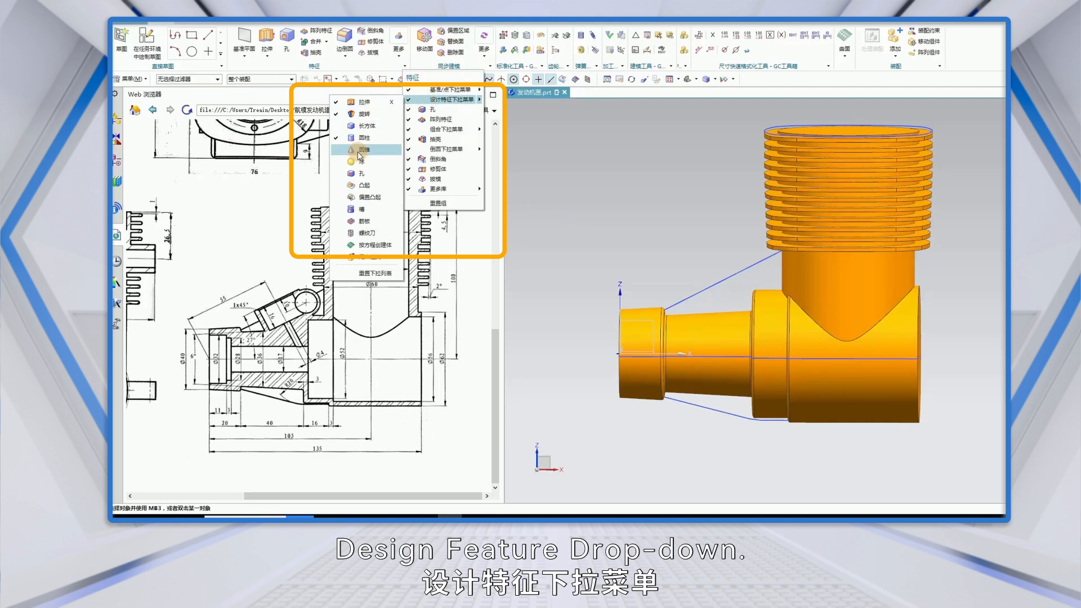
{"action": "left_click", "coordinate": [342, 223]}
{"action": "left_click", "coordinate": [541, 234]}
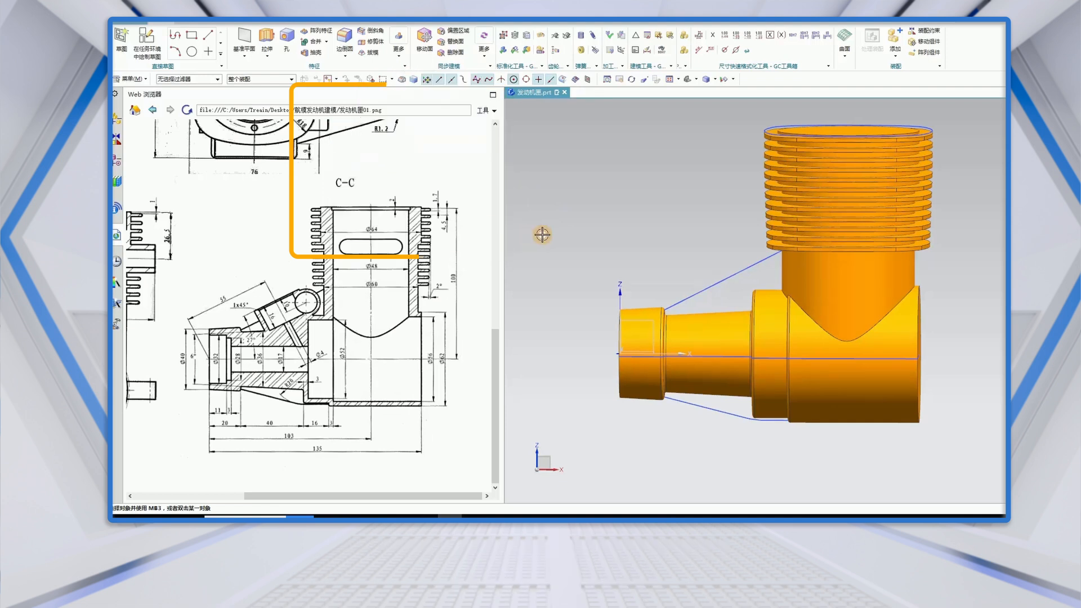
Start a rib on the united body from the single upper sloped sketch line, with its wall parallel to the section plane.
{"action": "left_click", "coordinate": [268, 56]}
{"action": "left_click", "coordinate": [276, 113]}
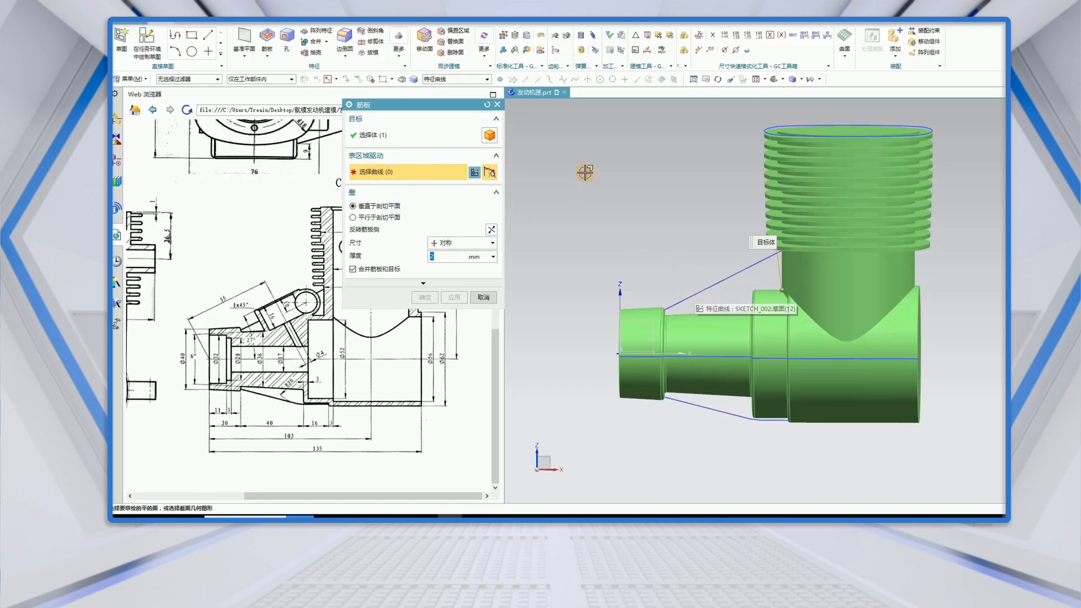
{"action": "left_click", "coordinate": [487, 79]}
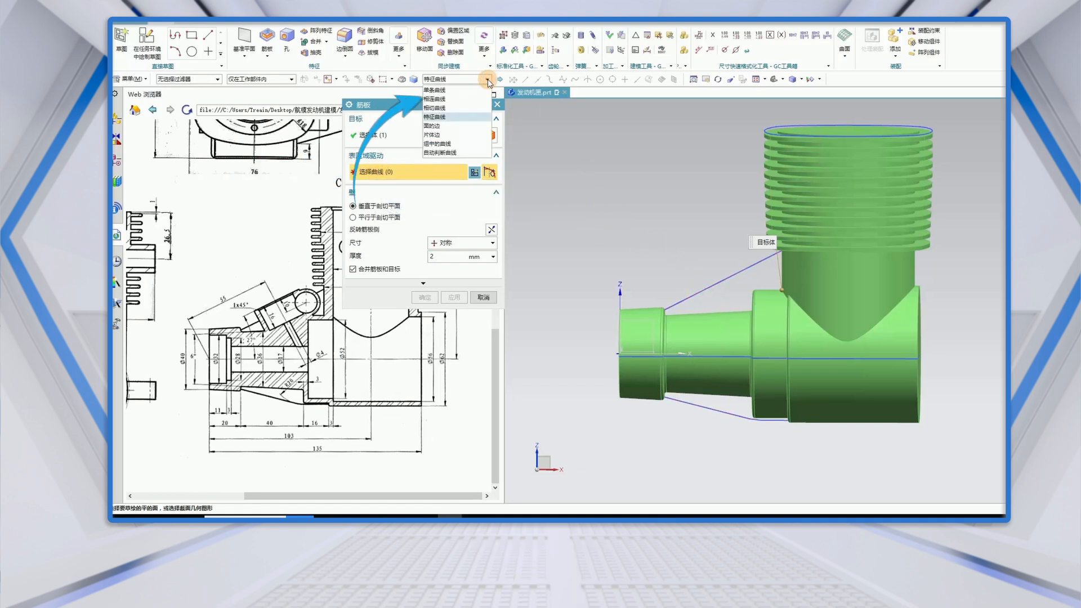
{"action": "left_click", "coordinate": [438, 90]}
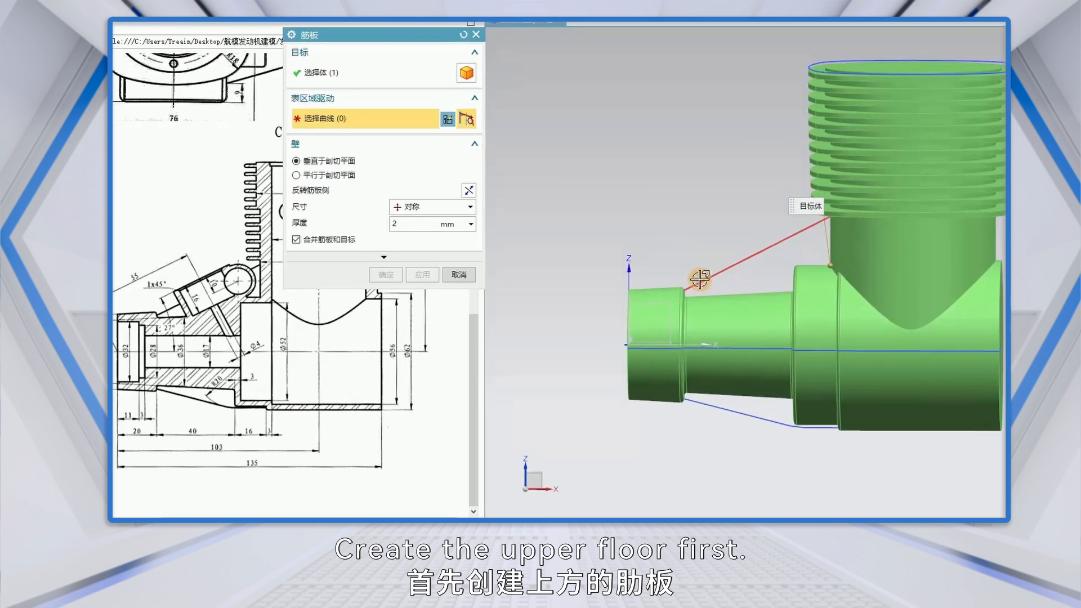
{"action": "left_click", "coordinate": [700, 279]}
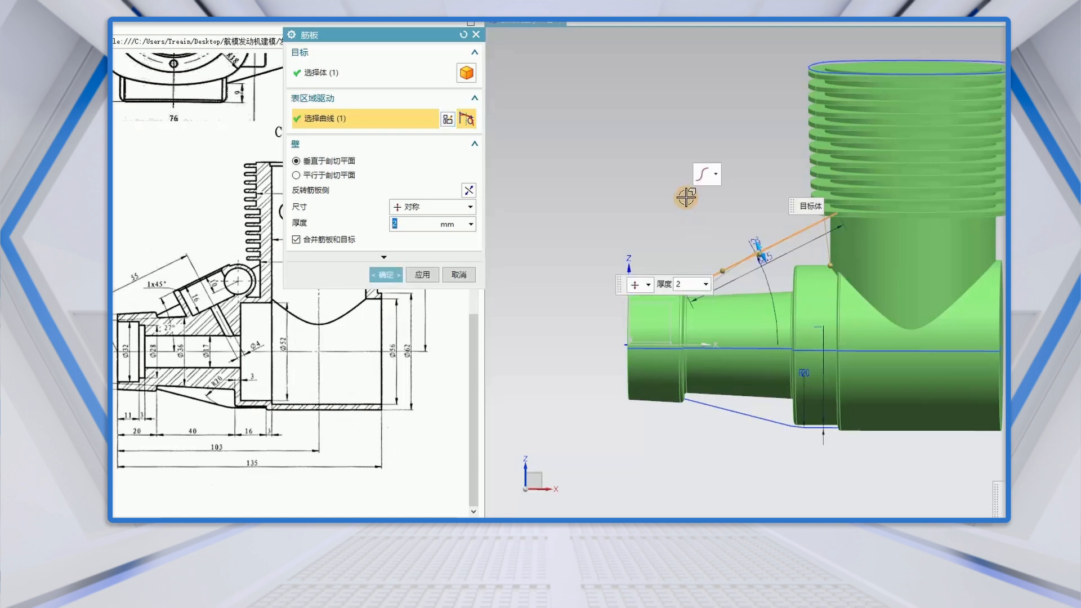
{"action": "left_click", "coordinate": [296, 175]}
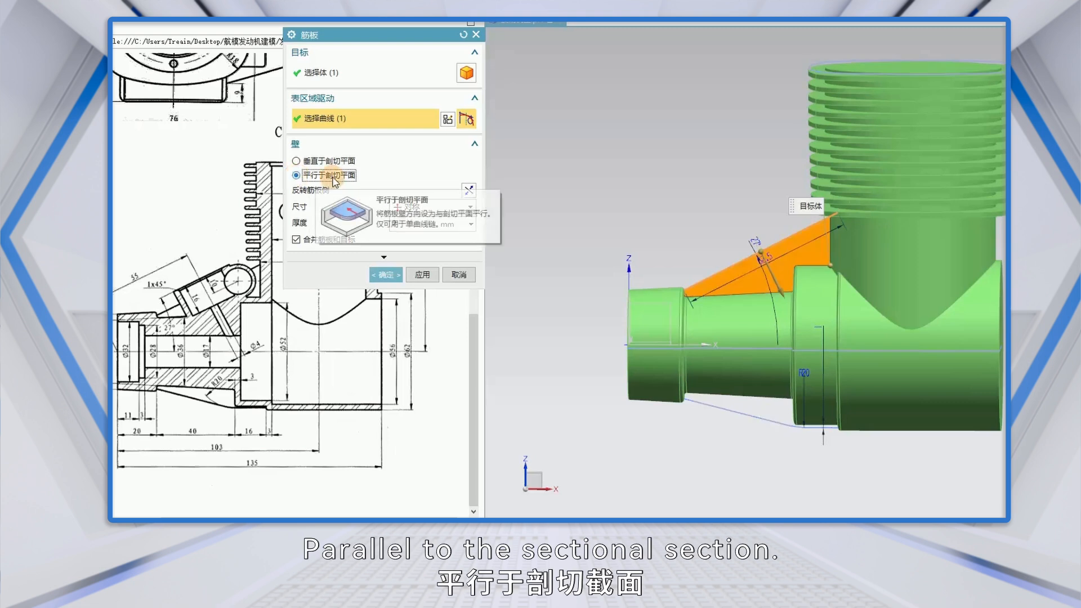
{"action": "middle_click_drag", "start_coordinate": [633, 185], "coordinate": [685, 205]}
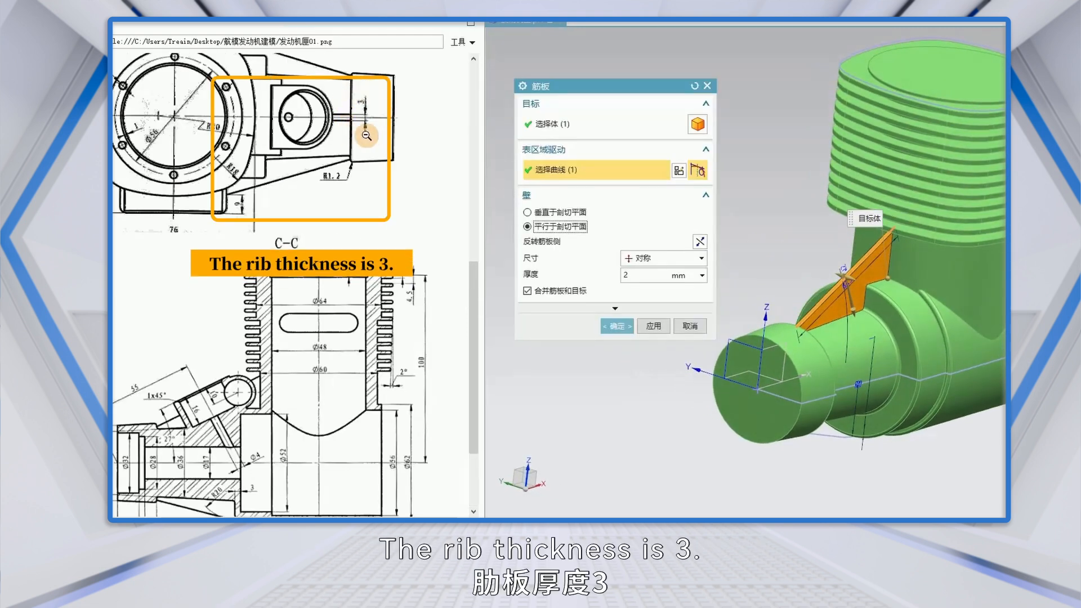
Set the upper rib's thickness to 3 mm and create it merged with the target body.
{"action": "left_click_drag", "start_coordinate": [640, 278], "coordinate": [607, 282]}
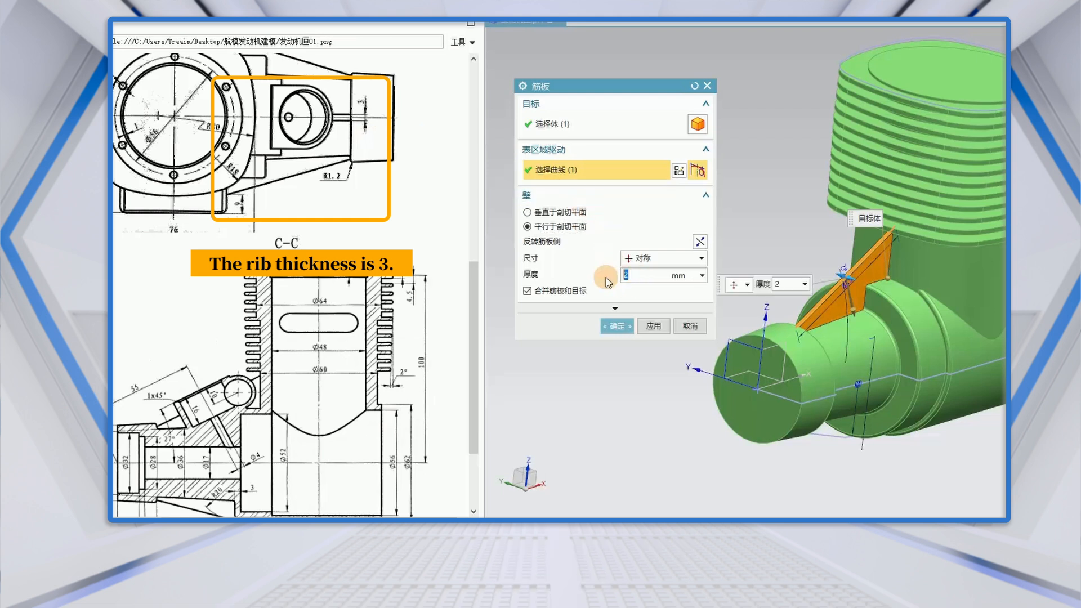
{"action": "type", "text": "3"}
{"action": "left_click", "coordinate": [618, 328]}
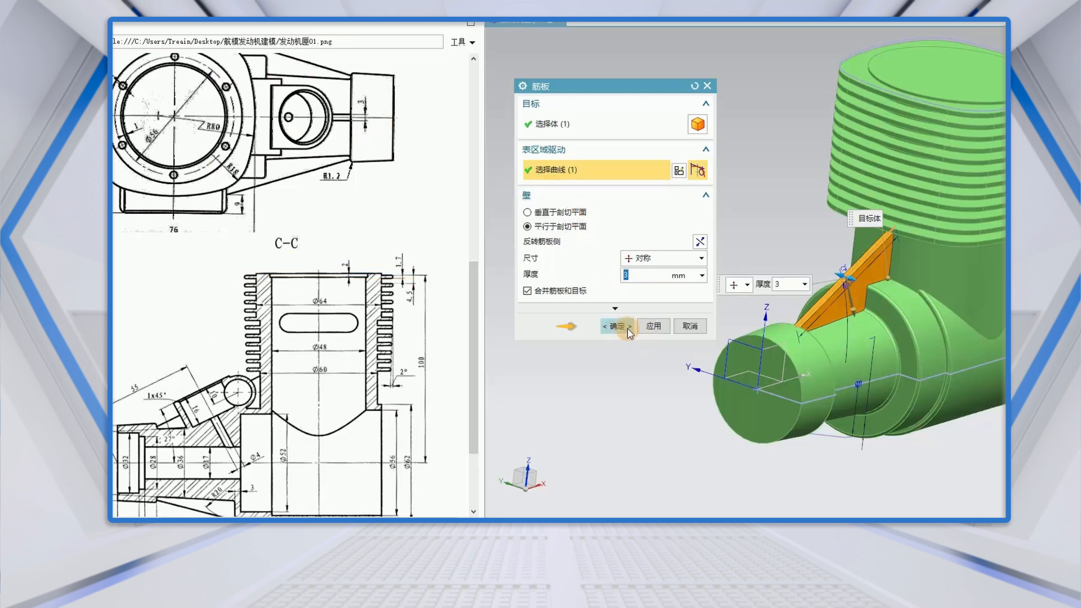
{"action": "left_click", "coordinate": [652, 326]}
Create the lower 3 mm rib from the lower sloped line, the R20 arc and the short line below the collar.
{"action": "middle_click_drag", "start_coordinate": [599, 330], "coordinate": [675, 389]}
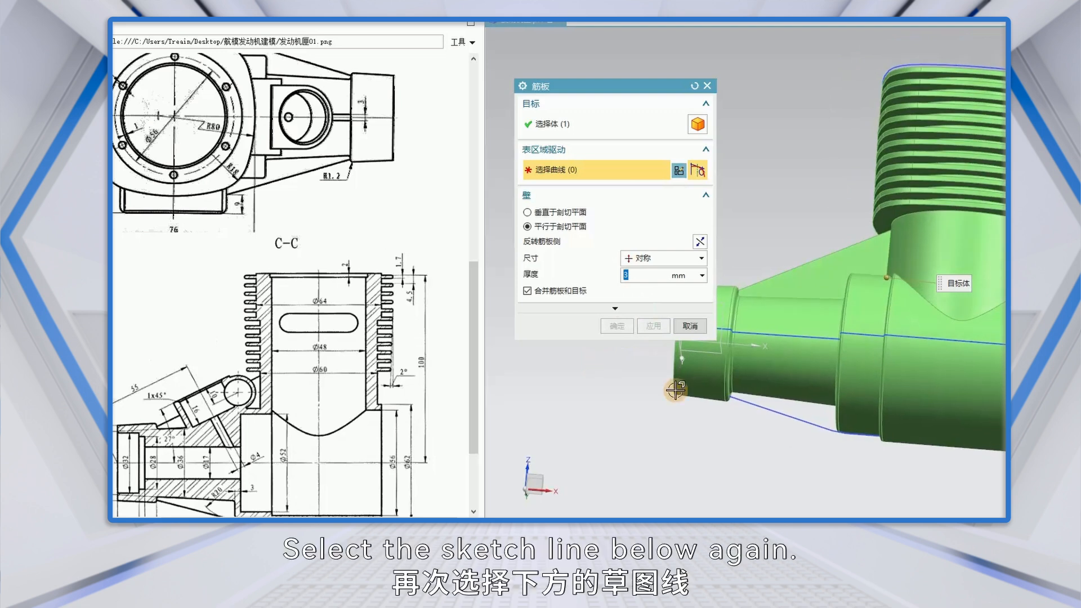
{"action": "left_click", "coordinate": [776, 413]}
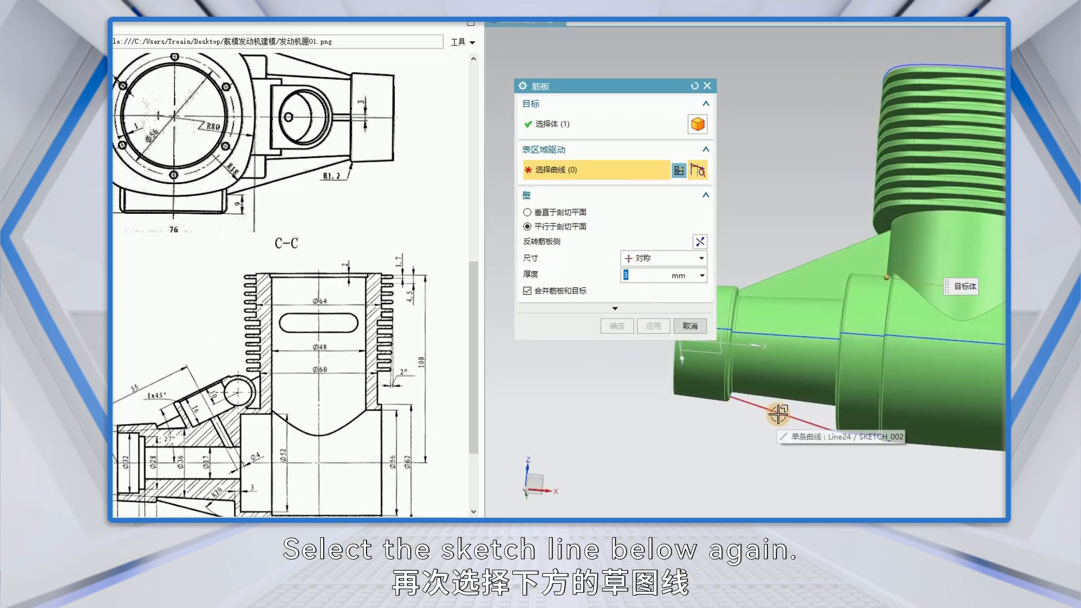
{"action": "scroll", "coordinate": [867, 446], "scroll_direction": "up", "scroll_amount": 5}
{"action": "scroll", "coordinate": [867, 446], "scroll_direction": "up", "scroll_amount": 1}
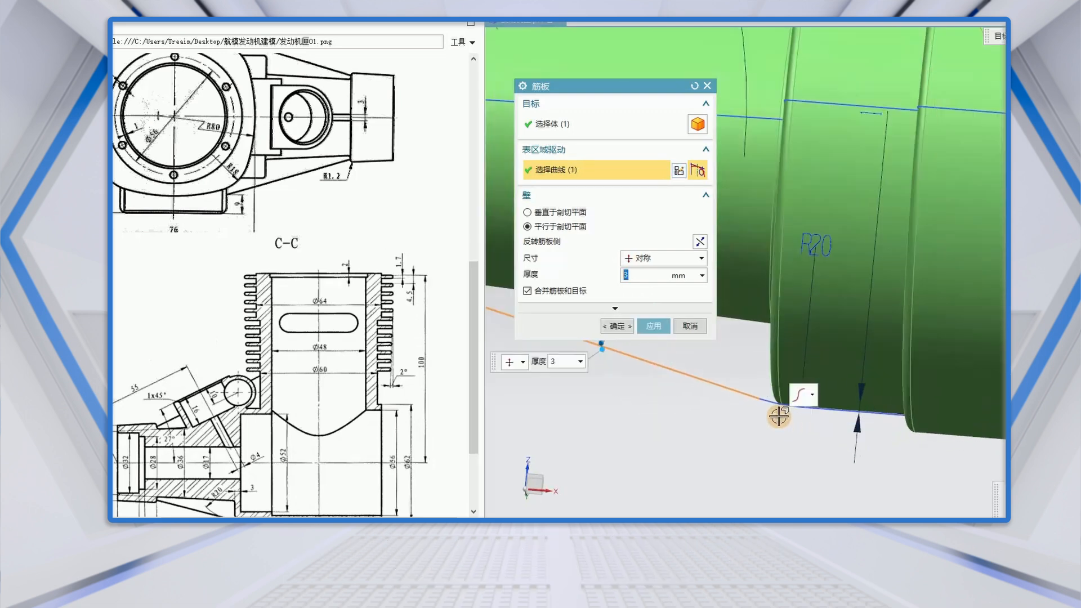
{"action": "left_click", "coordinate": [842, 417]}
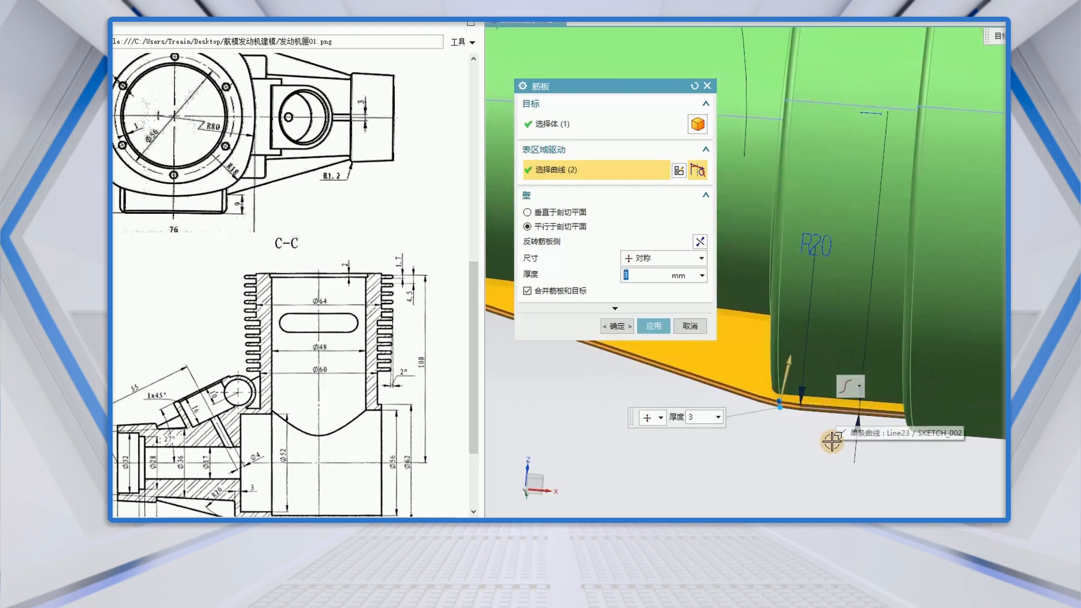
{"action": "left_click", "coordinate": [824, 411]}
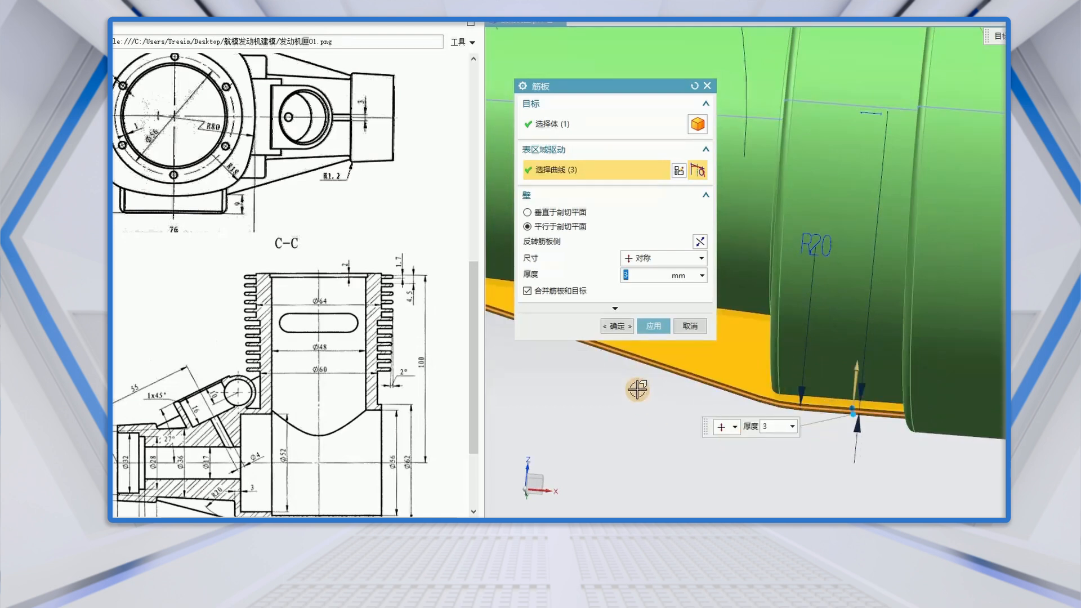
{"action": "left_click", "coordinate": [616, 327]}
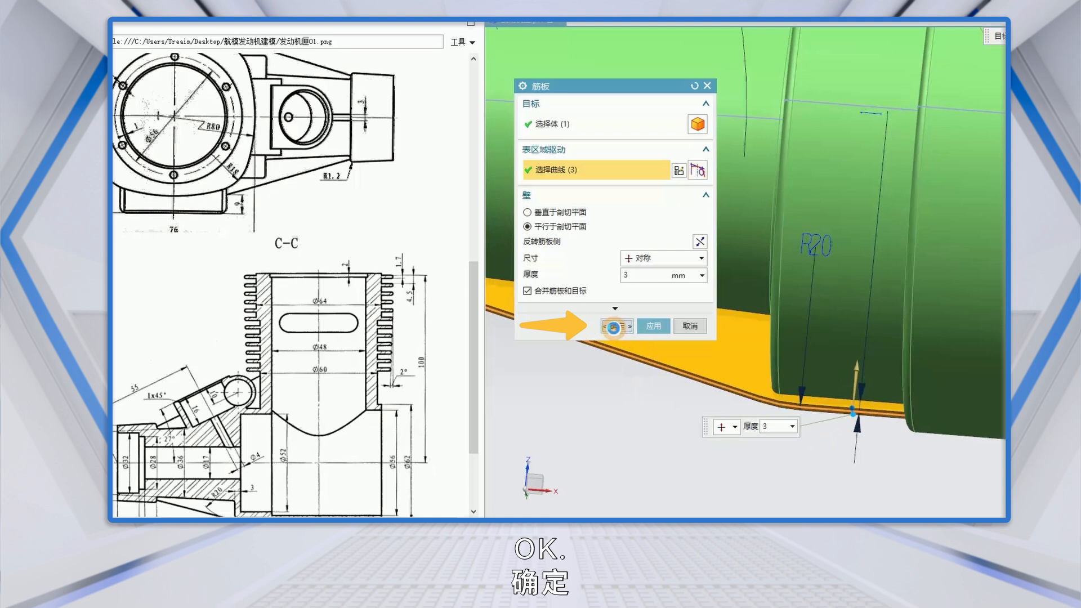
Create a new sketch in the task environment on the XZ plane.
{"action": "scroll", "coordinate": [732, 388], "scroll_direction": "down", "scroll_amount": 4}
{"action": "middle_click_drag", "start_coordinate": [663, 424], "coordinate": [692, 433]}
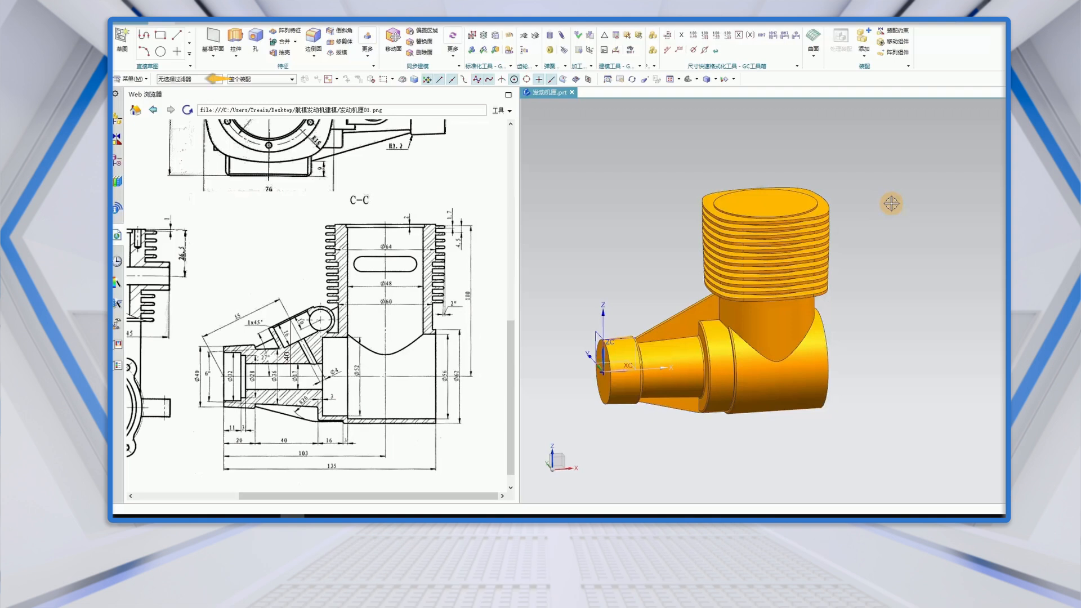
{"action": "left_click", "coordinate": [135, 80]}
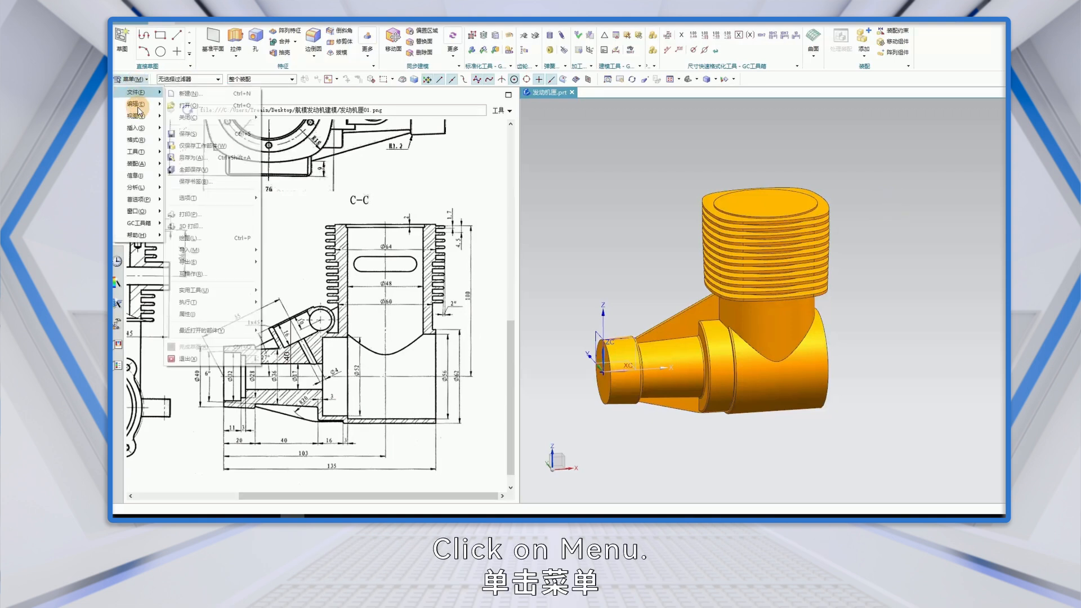
{"action": "mouse_move", "coordinate": [137, 127]}
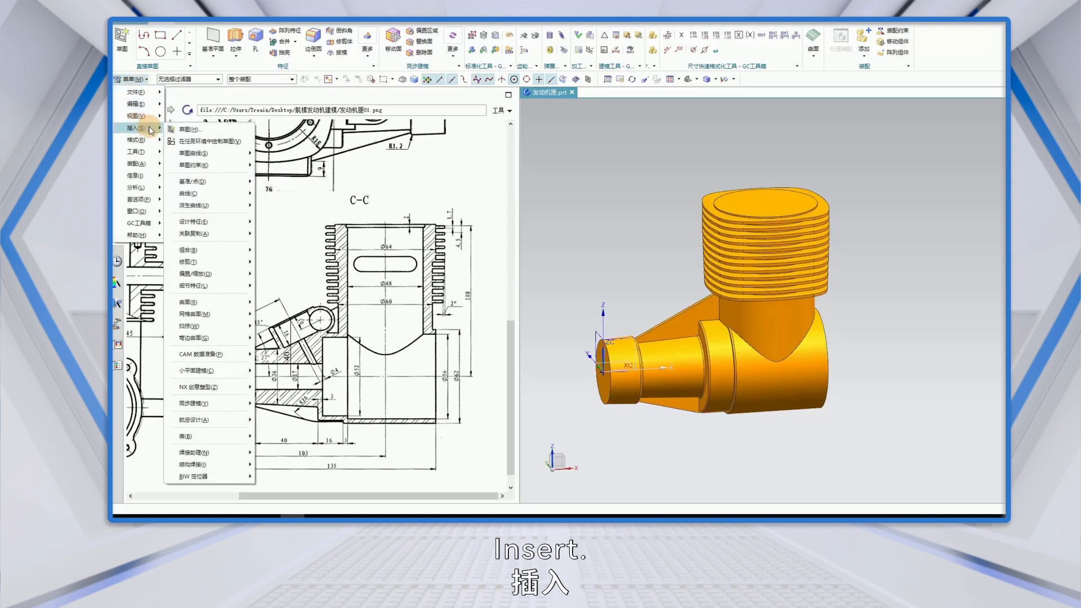
{"action": "left_click", "coordinate": [202, 141]}
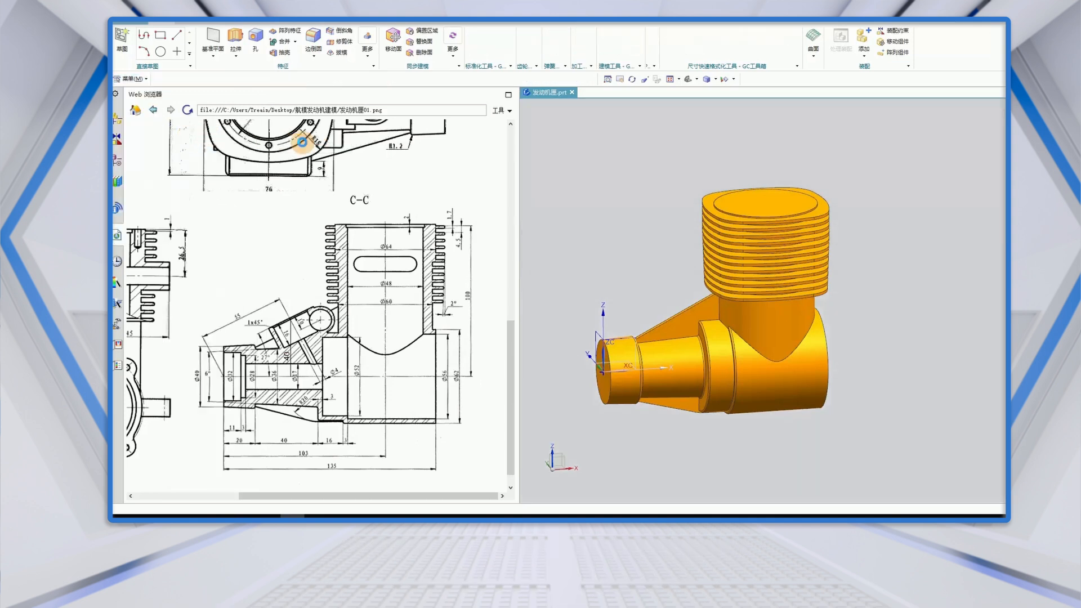
{"action": "left_click", "coordinate": [620, 340]}
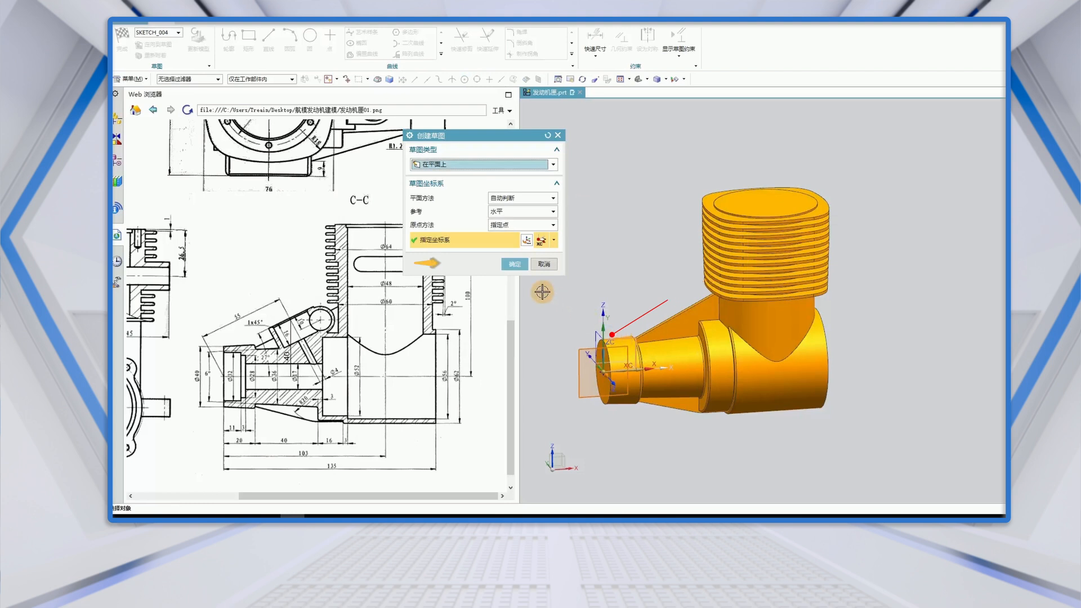
{"action": "left_click", "coordinate": [514, 264]}
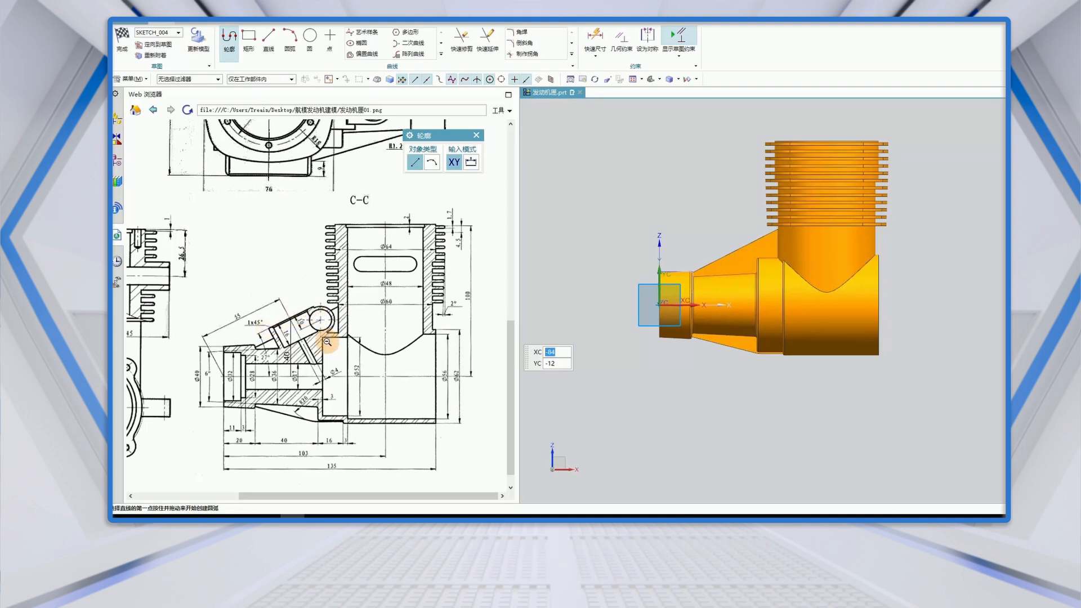
Draw a three-point rectangle across the upper rib, starting near XC 25, YC 38, about 35 mm wide and tilted about 295°.
{"action": "left_click", "coordinate": [249, 39]}
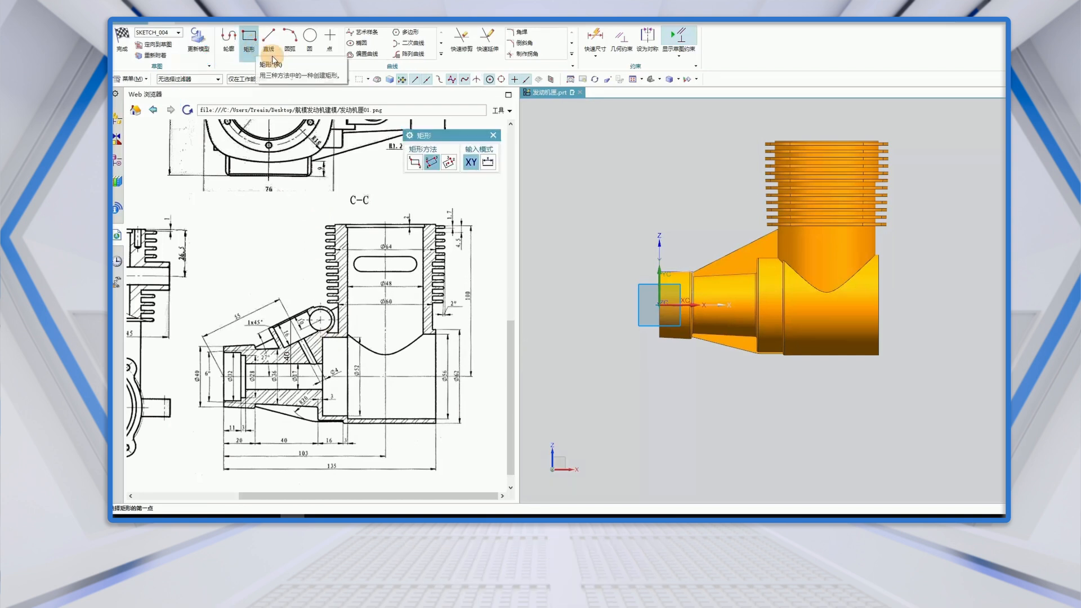
{"action": "left_click", "coordinate": [432, 164]}
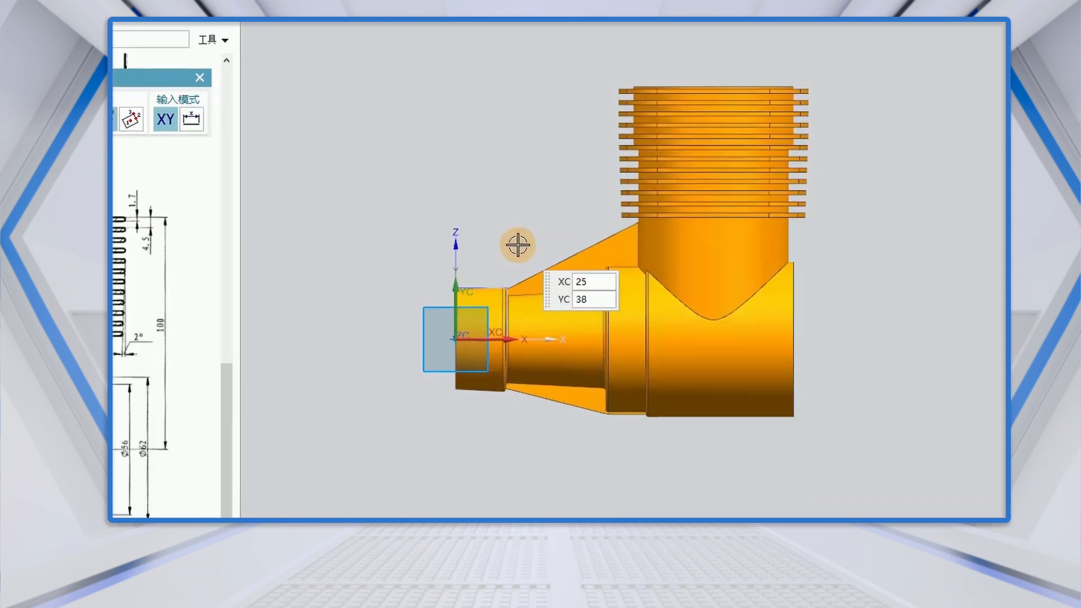
{"action": "left_click", "coordinate": [699, 243]}
{"action": "left_click", "coordinate": [555, 325]}
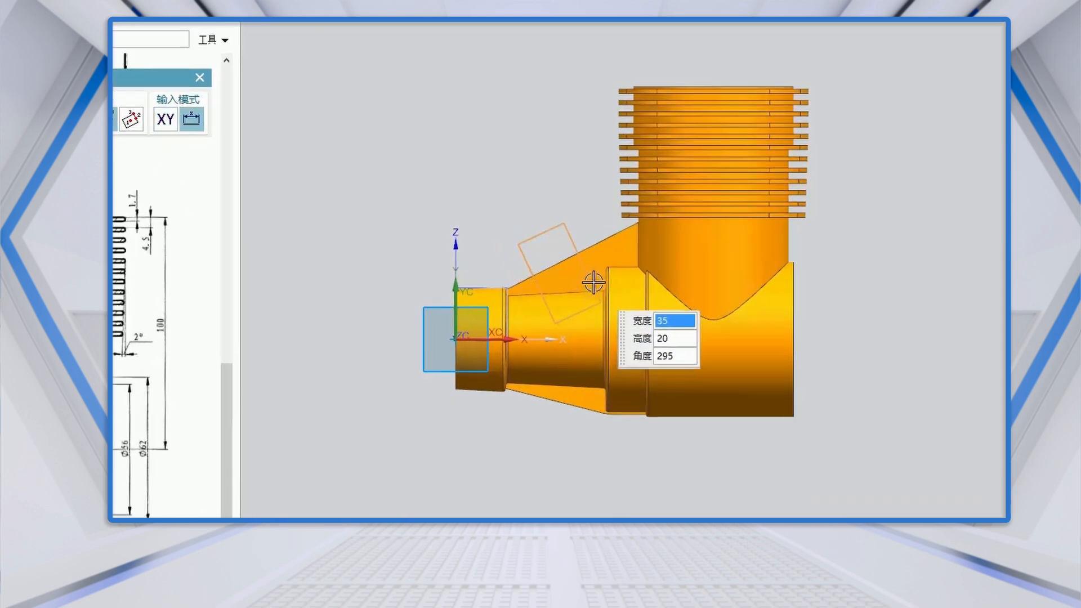
{"action": "left_click", "coordinate": [619, 248]}
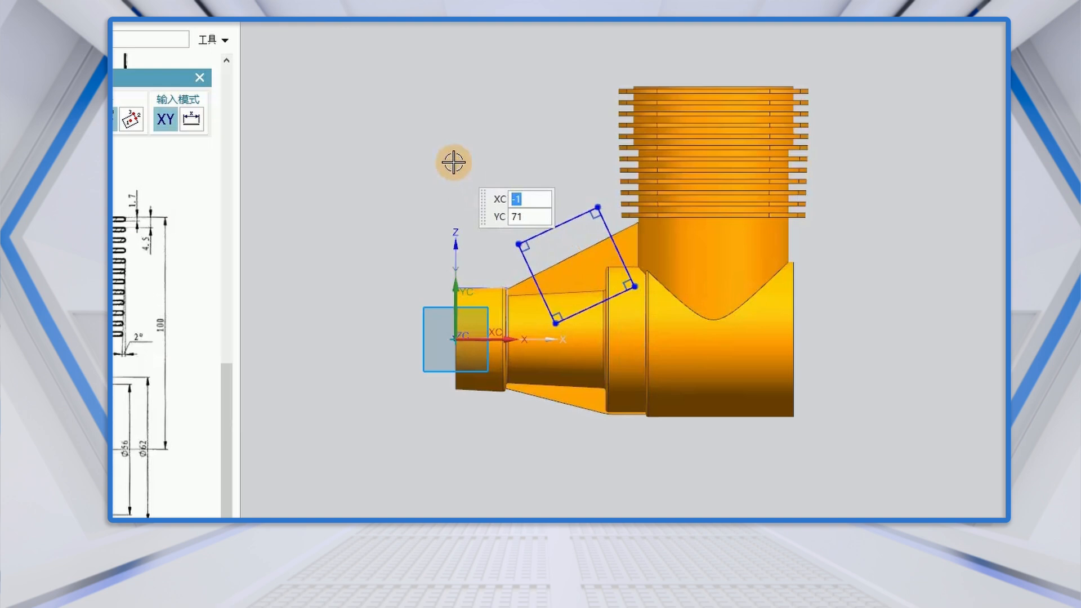
{"action": "key", "text": "Escape"}
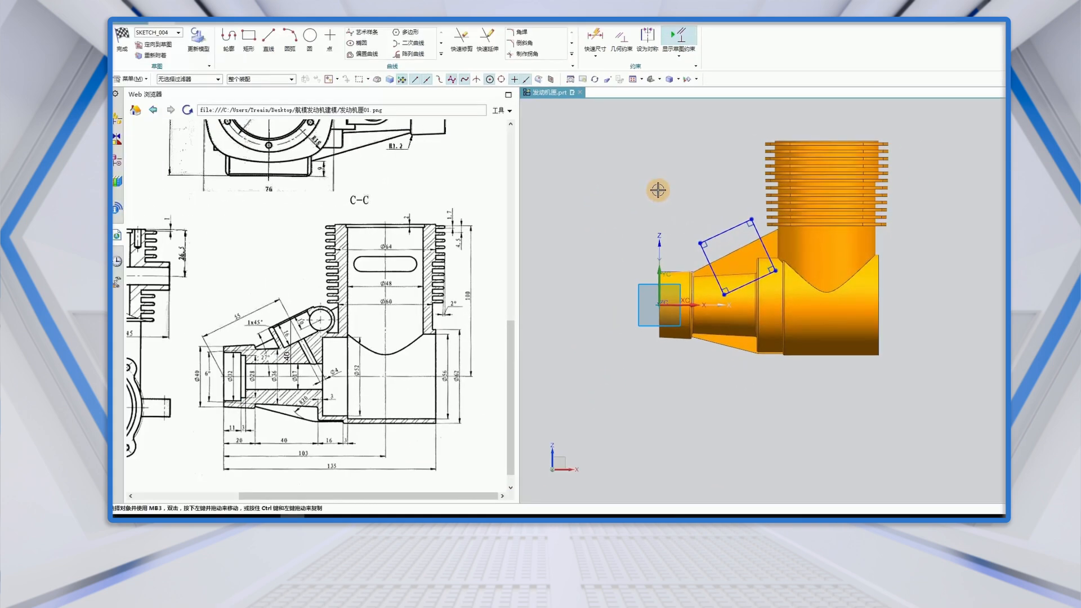
Draw a centre line about 111 mm long through the tilted rectangle, perpendicular to its upper edge, and check that constraint.
{"action": "key", "text": "l"}
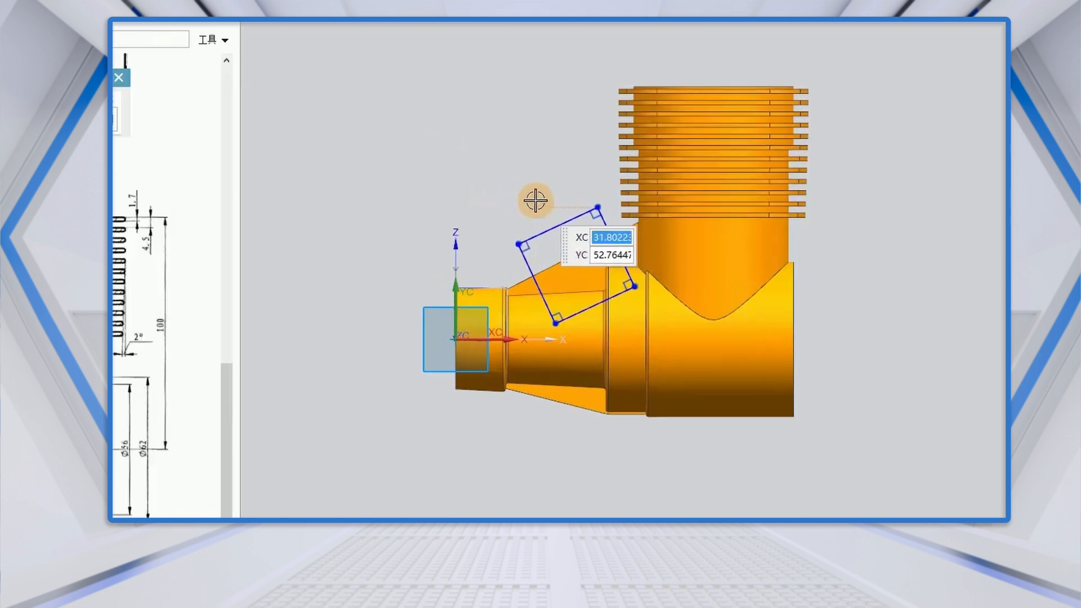
{"action": "left_click", "coordinate": [710, 218]}
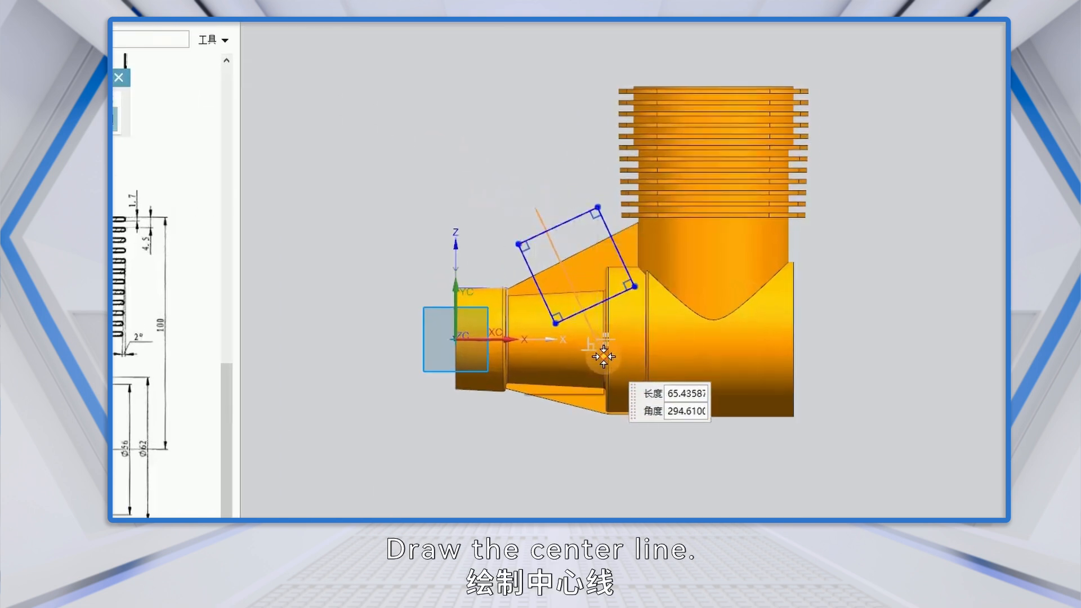
{"action": "type", "text": "111"}
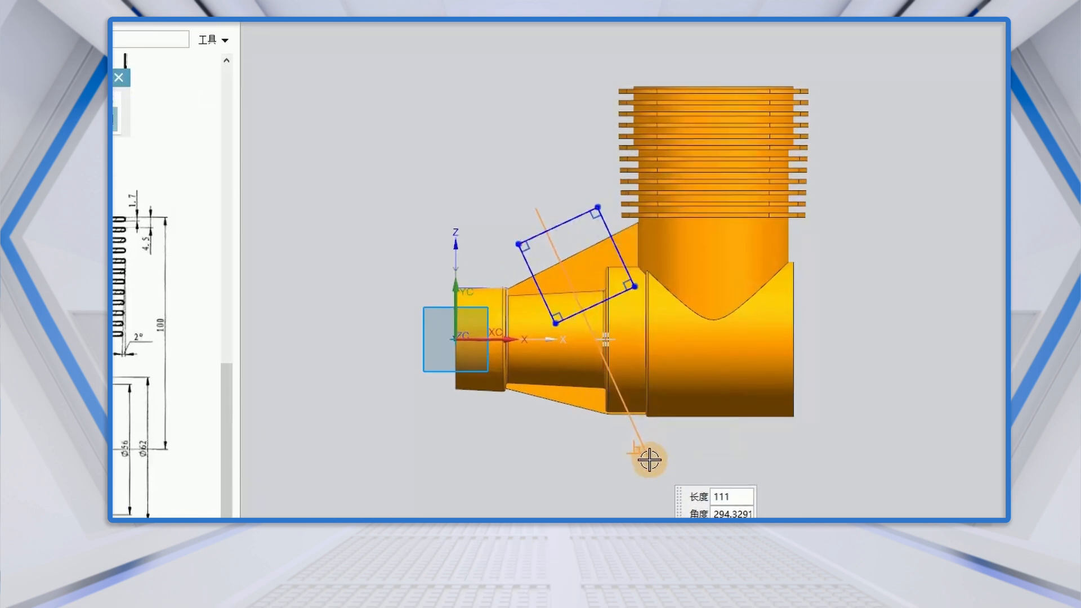
{"action": "key", "text": "Return"}
{"action": "scroll", "coordinate": [559, 199], "scroll_direction": "up", "scroll_amount": 5}
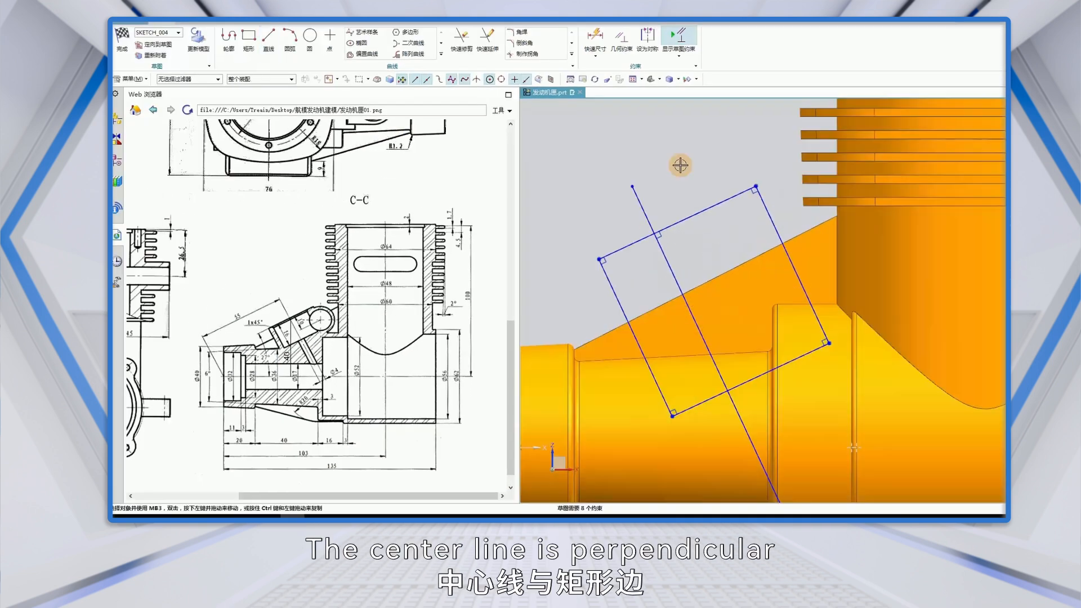
{"action": "left_click", "coordinate": [663, 232]}
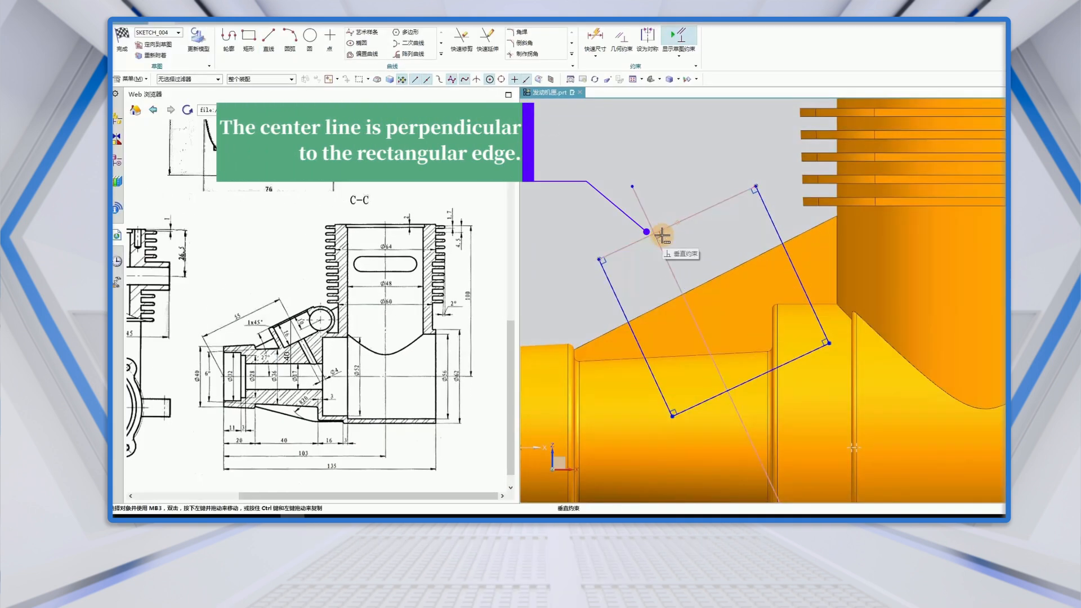
{"action": "left_click", "coordinate": [662, 234]}
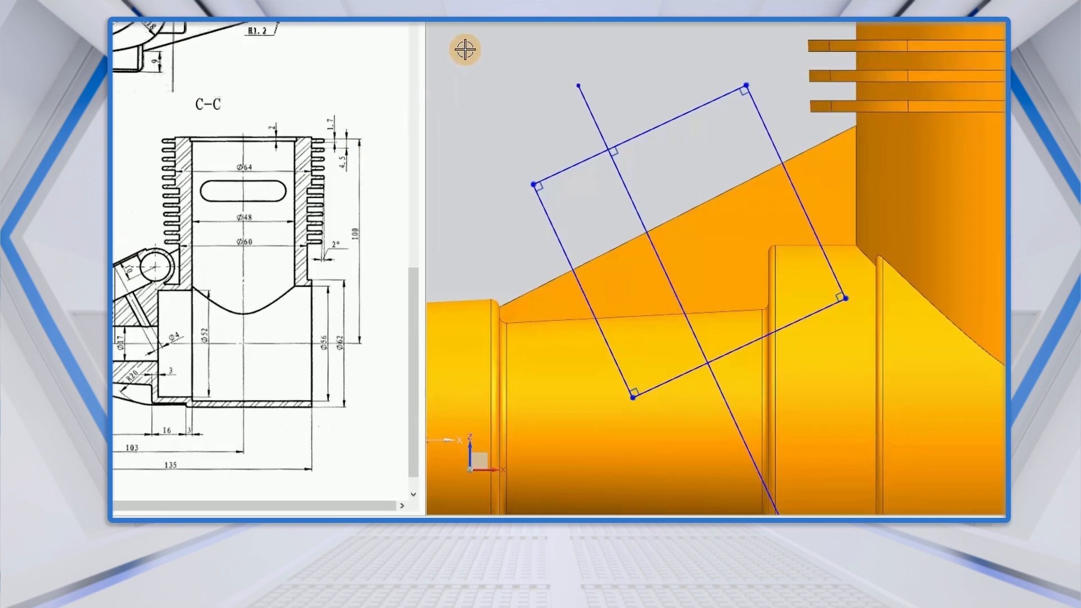
Dimension the angle between the rectangle's upper edge and the horizontal X axis as 27°.
{"action": "key", "text": "d"}
{"action": "left_click", "coordinate": [561, 172]}
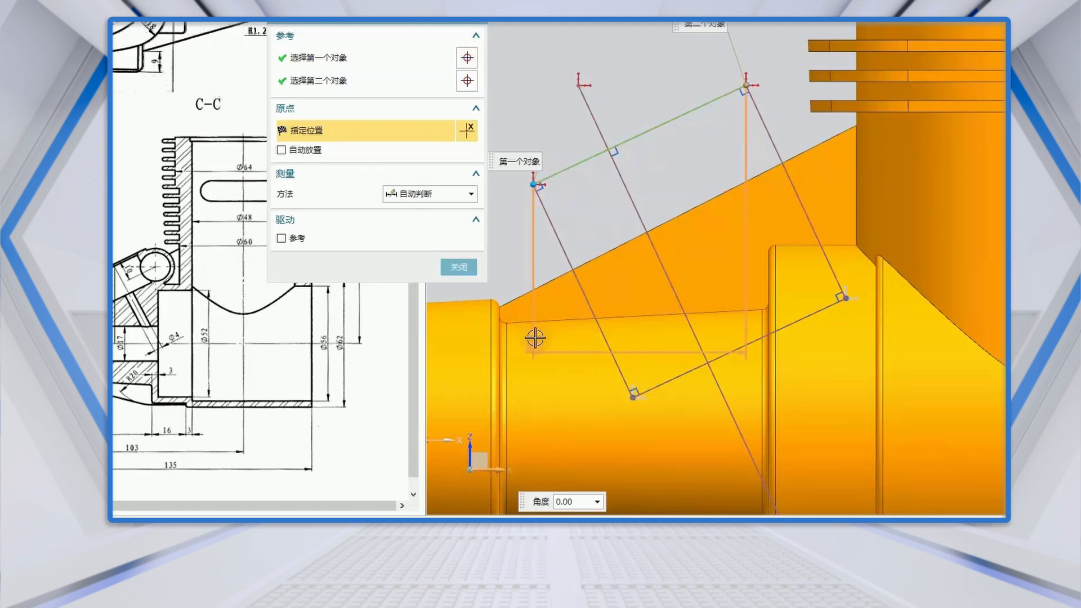
{"action": "scroll", "coordinate": [558, 353], "scroll_direction": "down", "scroll_amount": 2}
{"action": "left_click", "coordinate": [485, 408]}
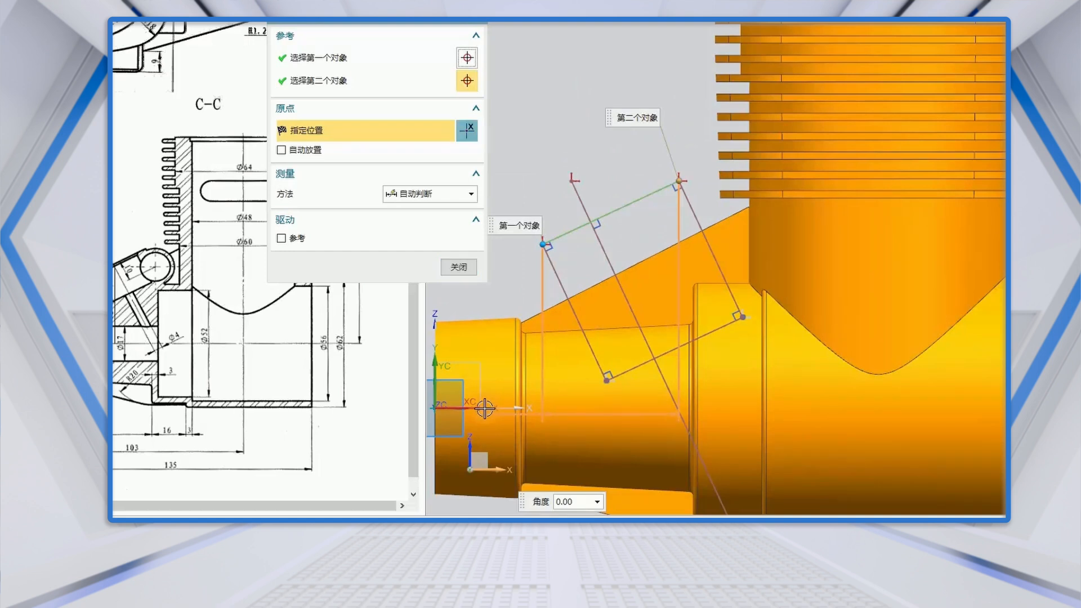
{"action": "left_click", "coordinate": [505, 305]}
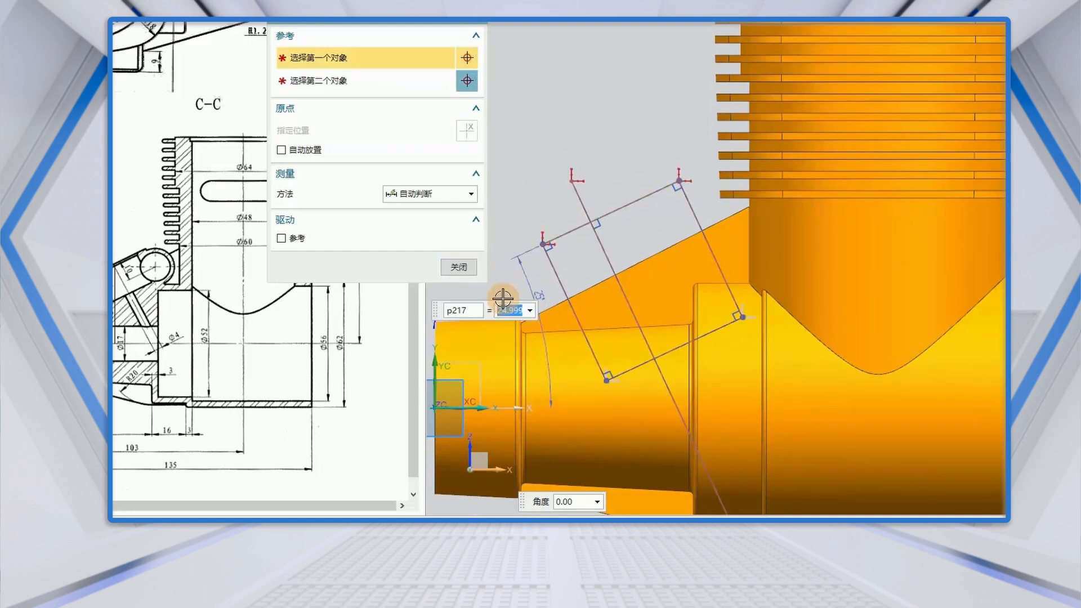
{"action": "type", "text": "27"}
{"action": "key", "text": "Return"}
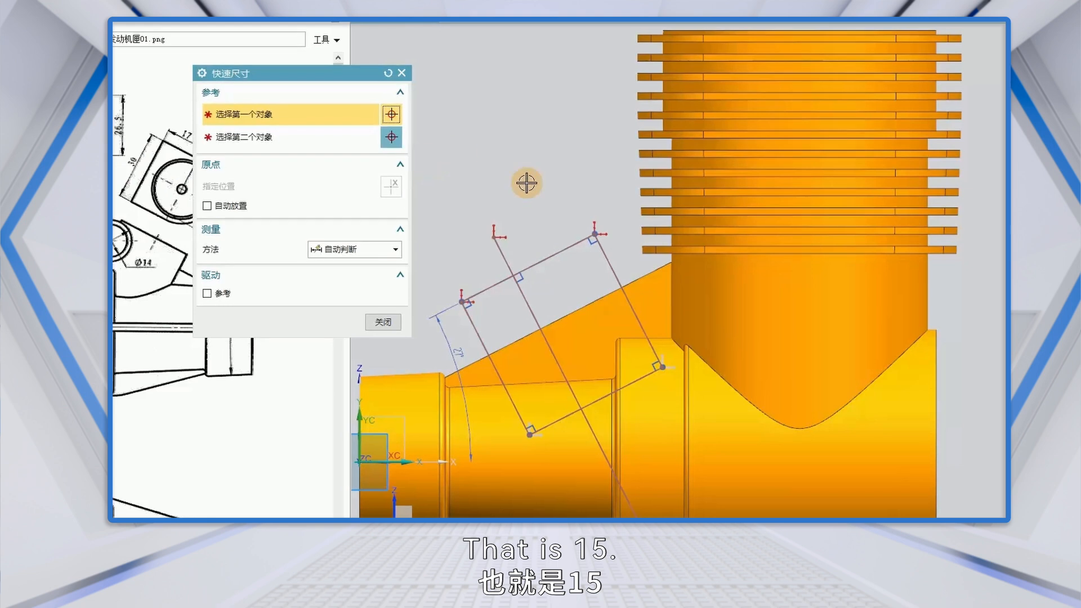
Dimension the distance from the centre line to the tilted rectangle's side nearest the cylinder as 17 mm.
{"action": "left_click", "coordinate": [595, 233]}
{"action": "left_click", "coordinate": [663, 367]}
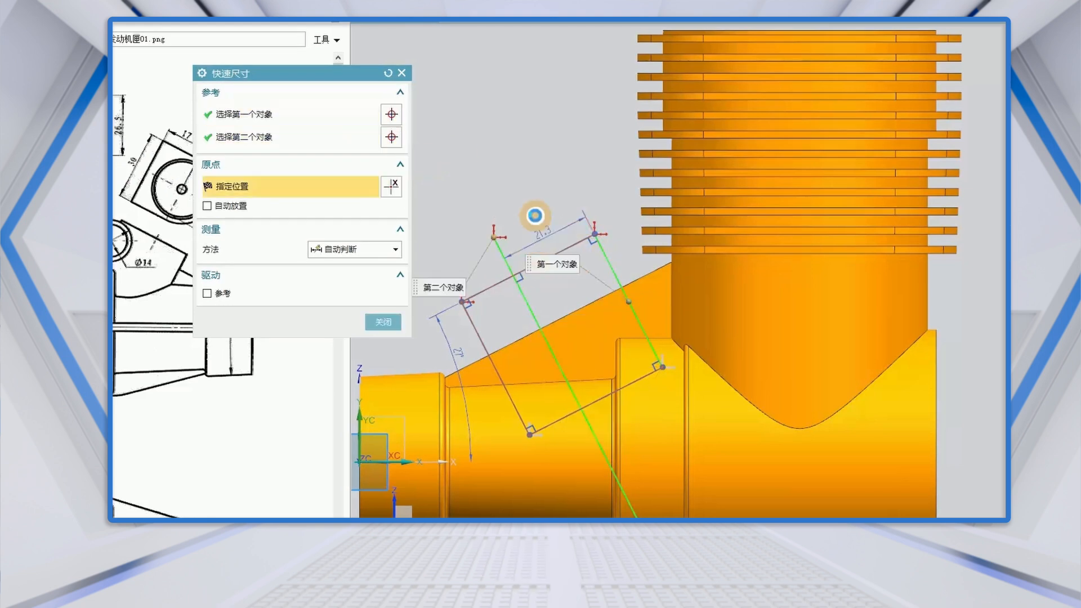
{"action": "left_click", "coordinate": [535, 223]}
{"action": "type", "text": "17"}
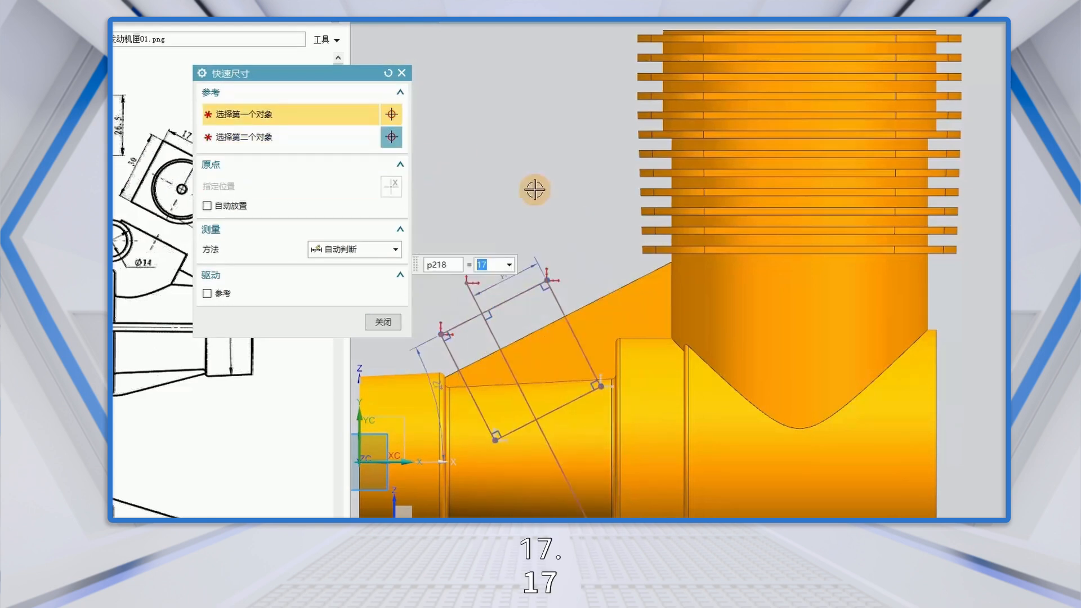
Dimension the distance from the centre line to the rectangle's opposite side, farther from the cylinder, as 15 mm.
{"action": "scroll", "coordinate": [598, 150], "scroll_direction": "up", "scroll_amount": 4}
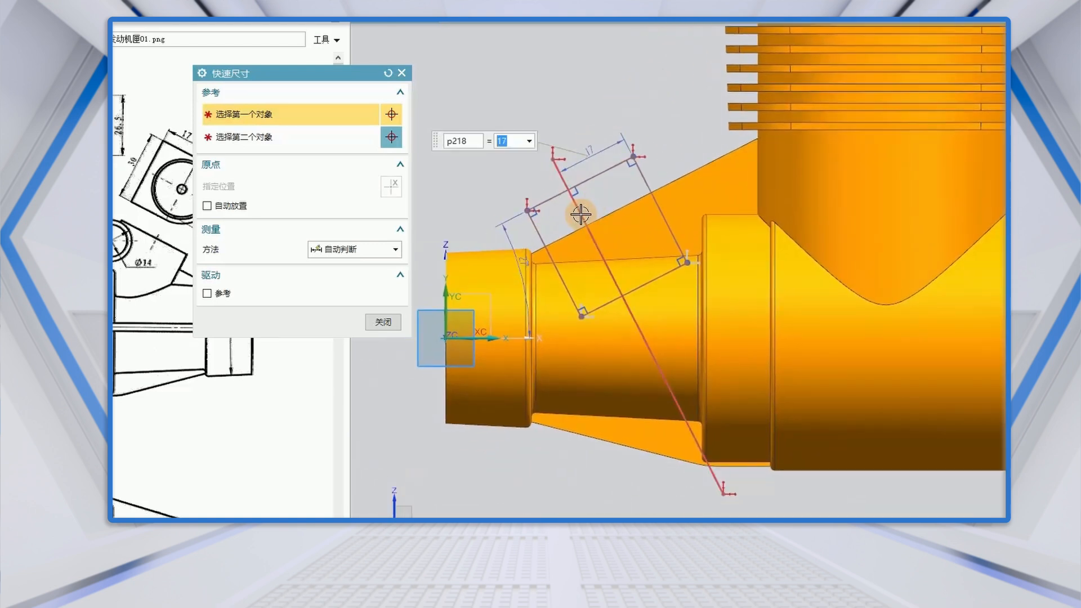
{"action": "left_click", "coordinate": [581, 214]}
{"action": "left_click", "coordinate": [538, 231]}
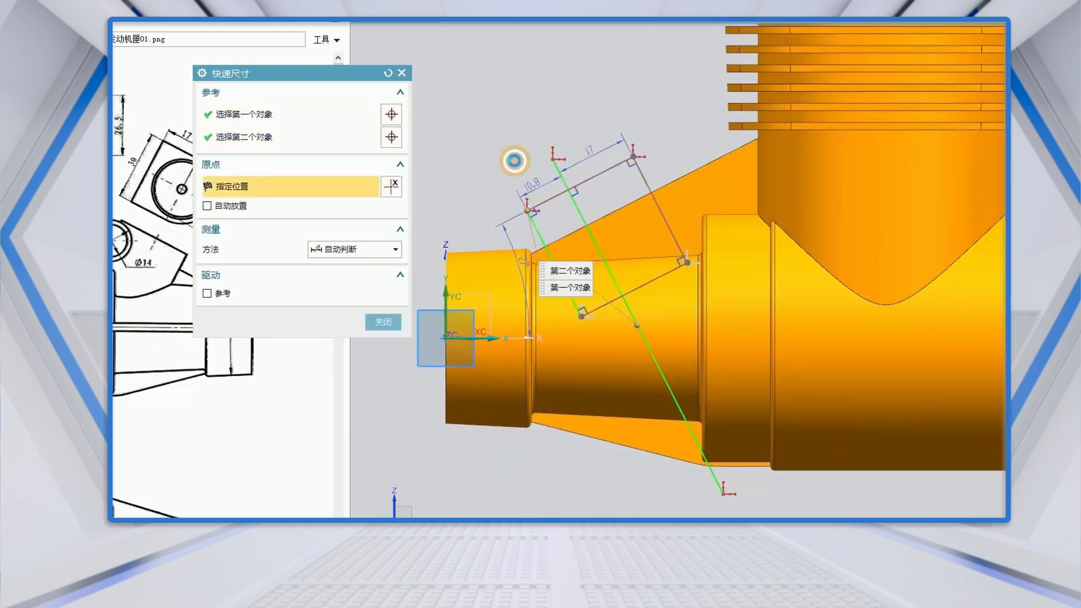
{"action": "left_click", "coordinate": [510, 159]}
{"action": "type", "text": "15"}
{"action": "key", "text": "Return"}
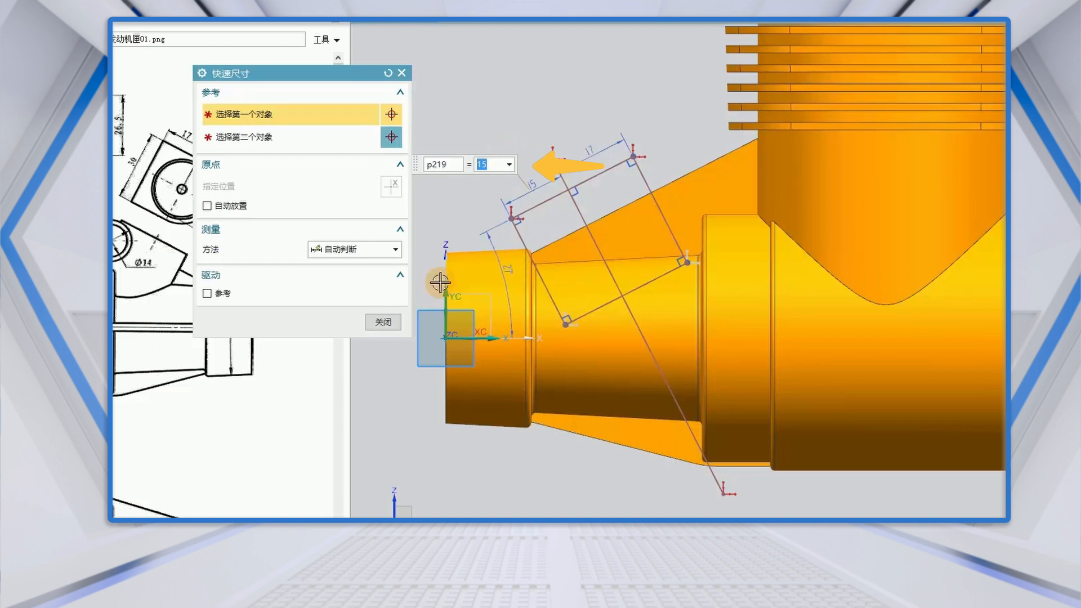
{"action": "left_click", "coordinate": [383, 322]}
Convert the centre line to reference and dimension its upper end 40 mm above the horizontal X axis, finishing the sketch.
{"action": "right_click", "coordinate": [583, 220]}
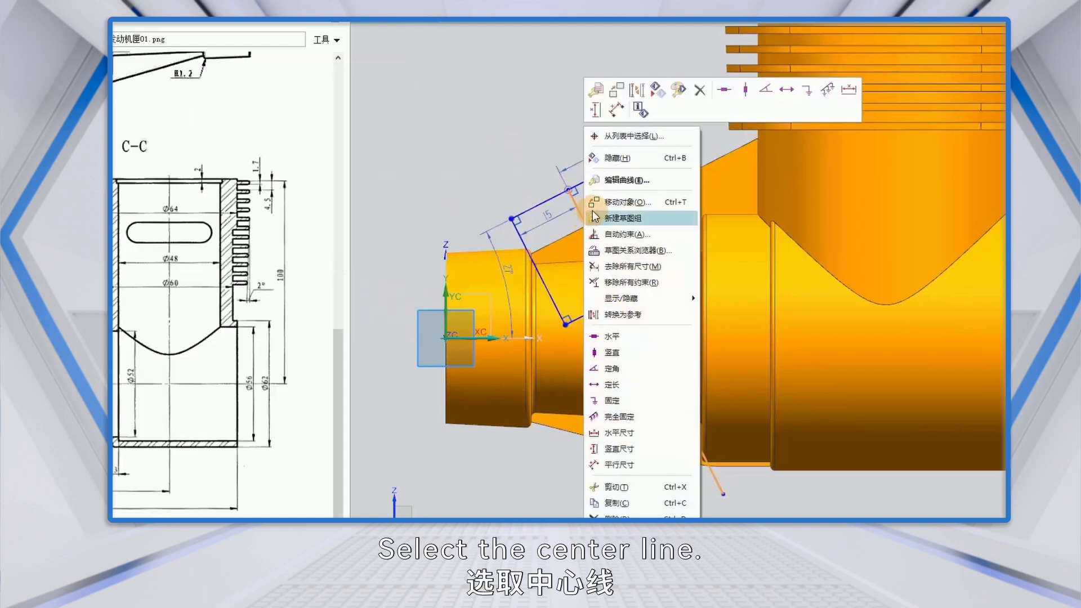
{"action": "left_click", "coordinate": [632, 94]}
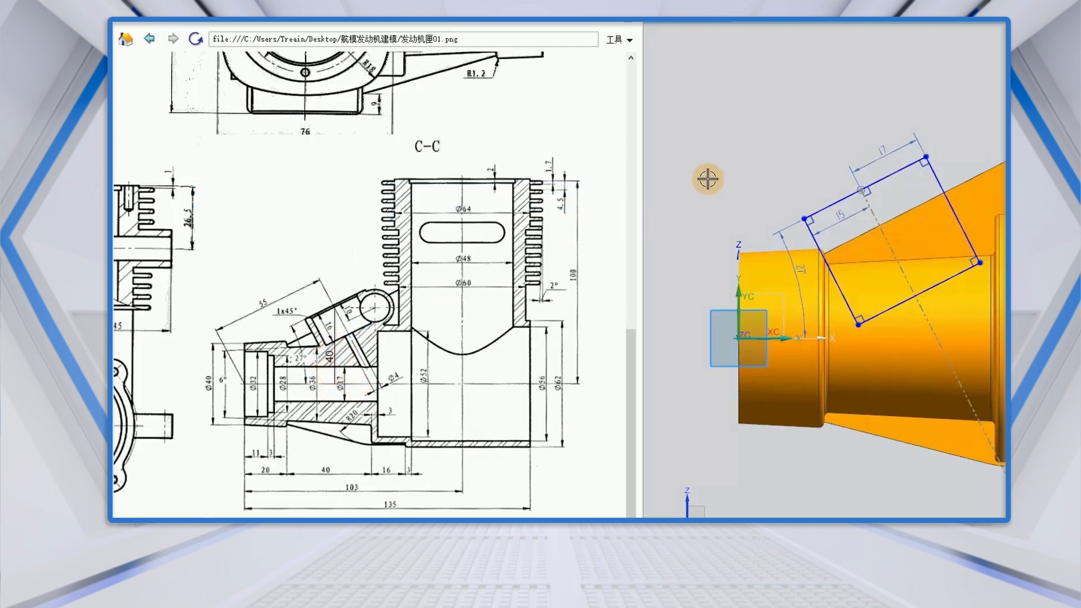
{"action": "key", "text": "d"}
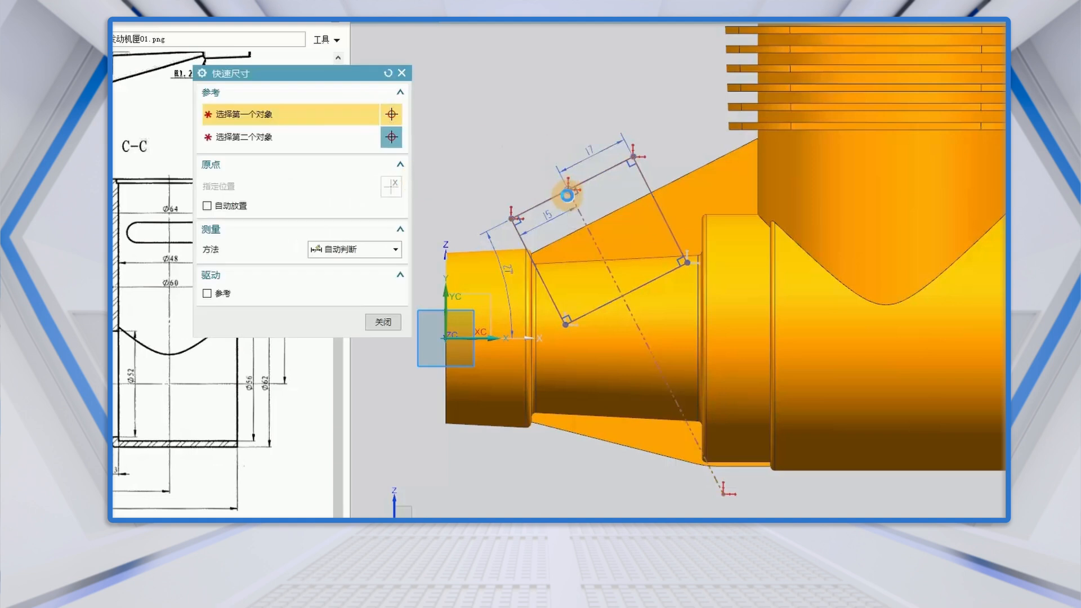
{"action": "left_click", "coordinate": [568, 190]}
{"action": "left_click", "coordinate": [497, 339]}
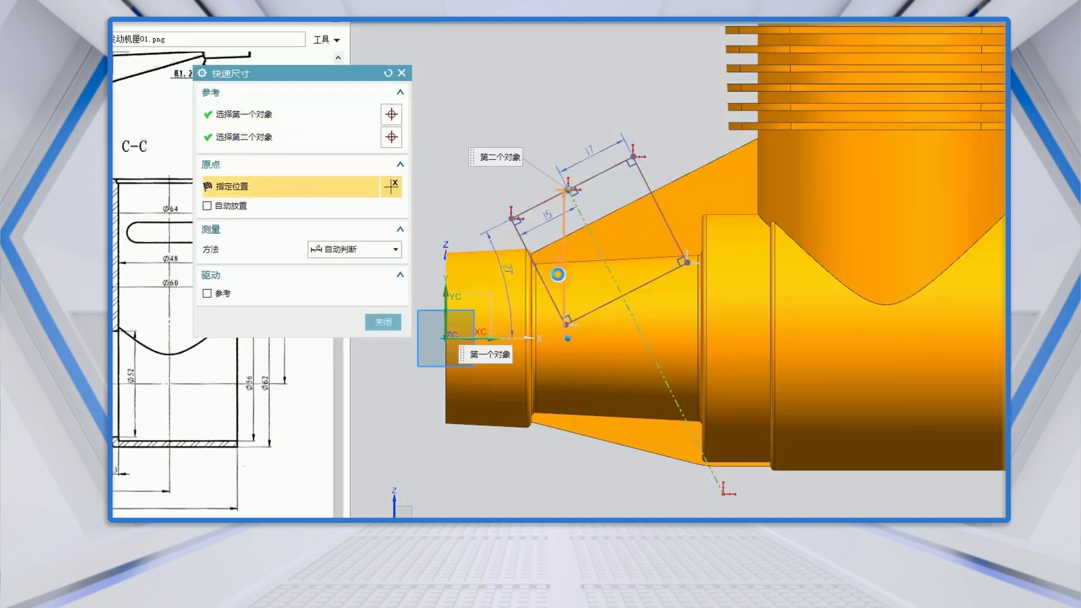
{"action": "left_click", "coordinate": [558, 274]}
{"action": "type", "text": "4"}
{"action": "key", "text": "Return"}
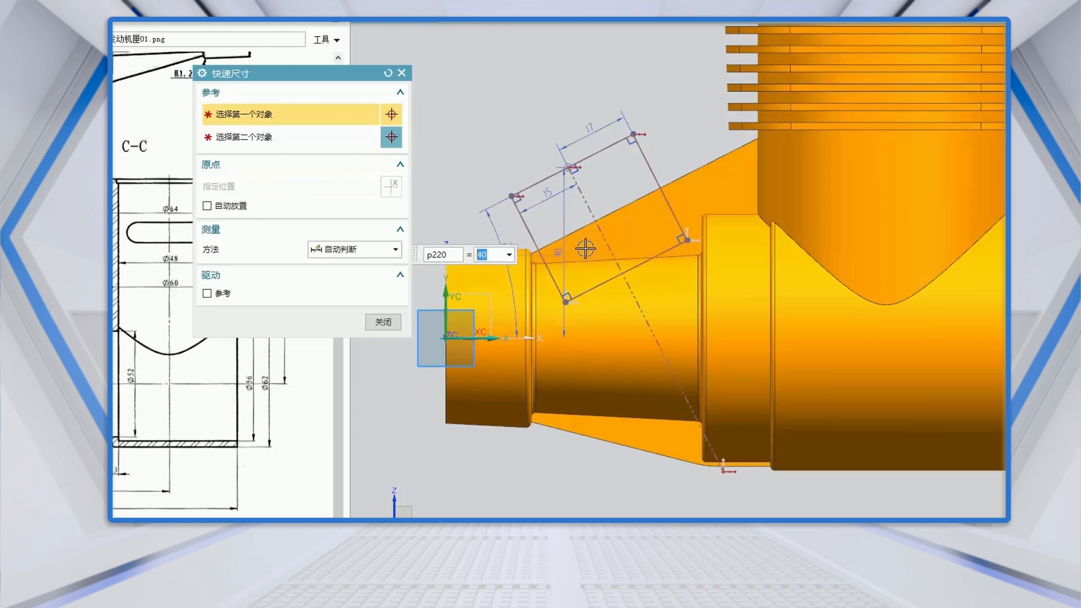
{"action": "left_click", "coordinate": [385, 322]}
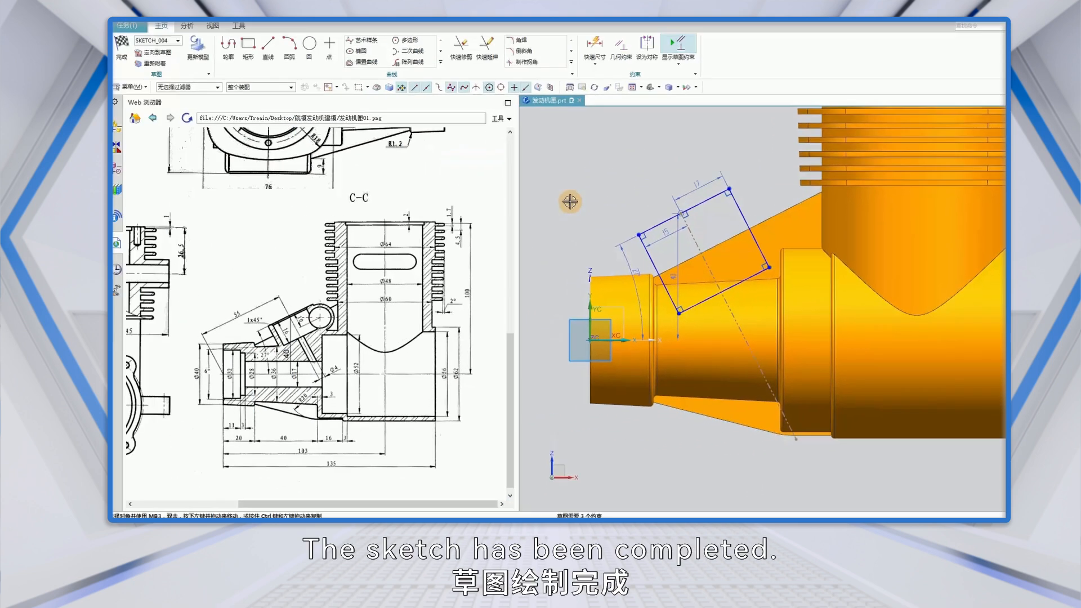
{"action": "left_click", "coordinate": [121, 45]}
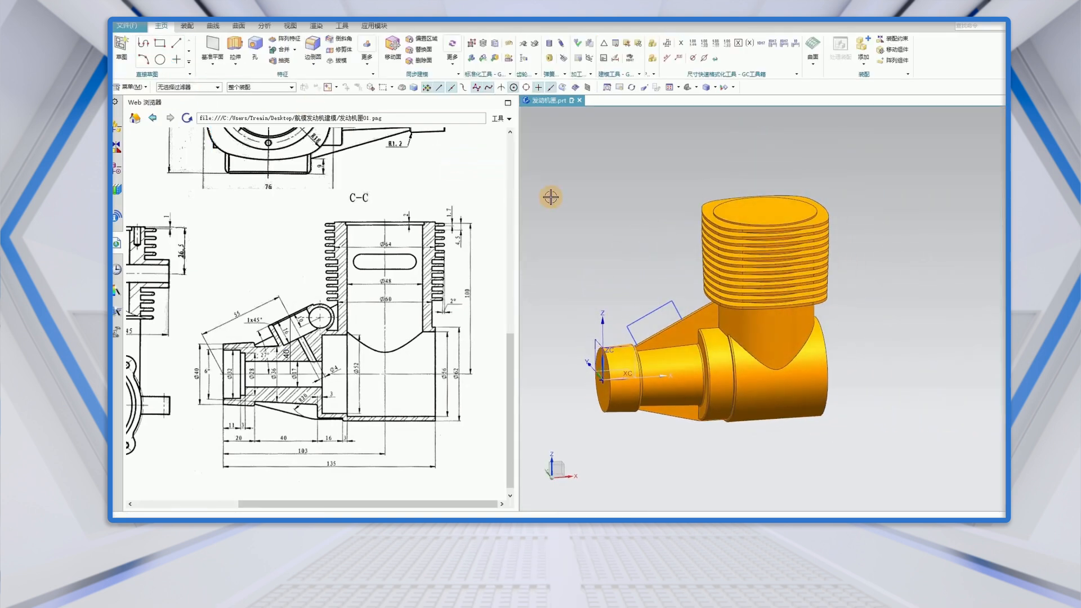
Extrude the tilted rectangle symmetrically with a distance of 15 mm, uniting it with the crankcase body.
{"action": "key", "text": "x"}
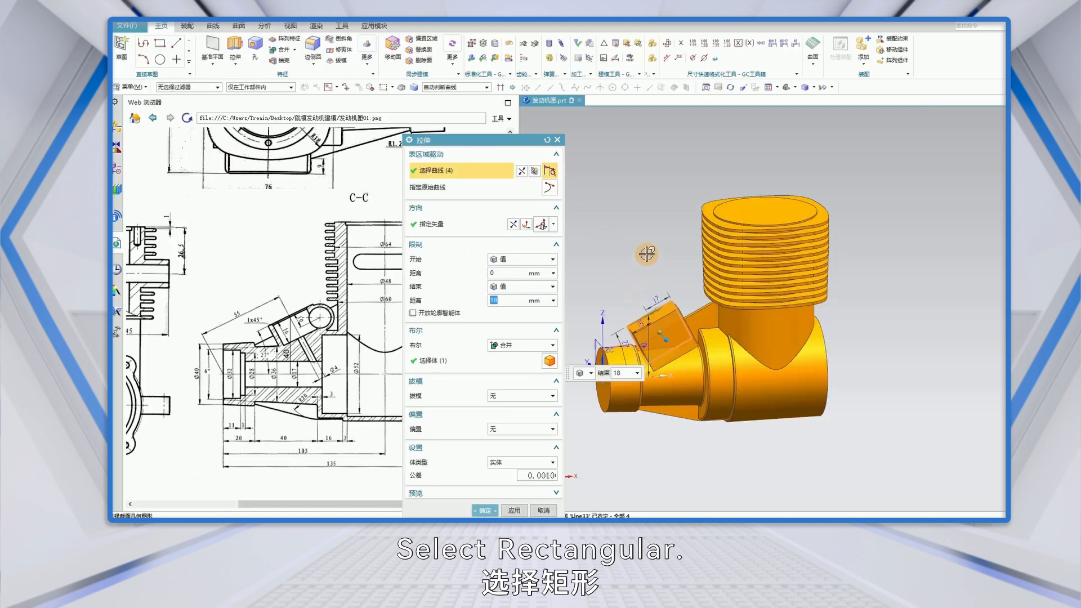
{"action": "left_click", "coordinate": [552, 262]}
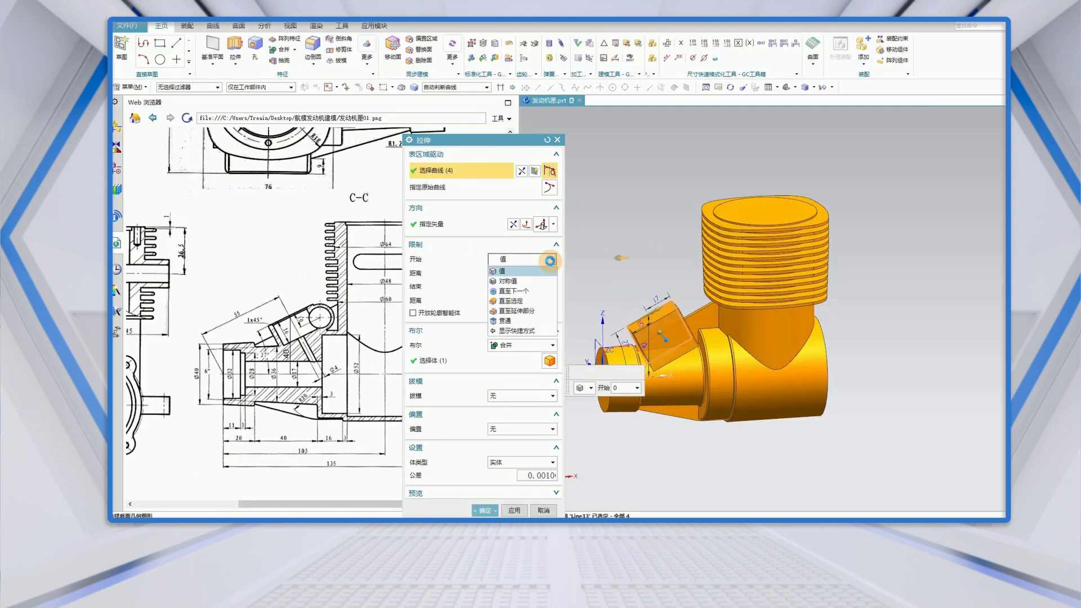
{"action": "left_click", "coordinate": [515, 284]}
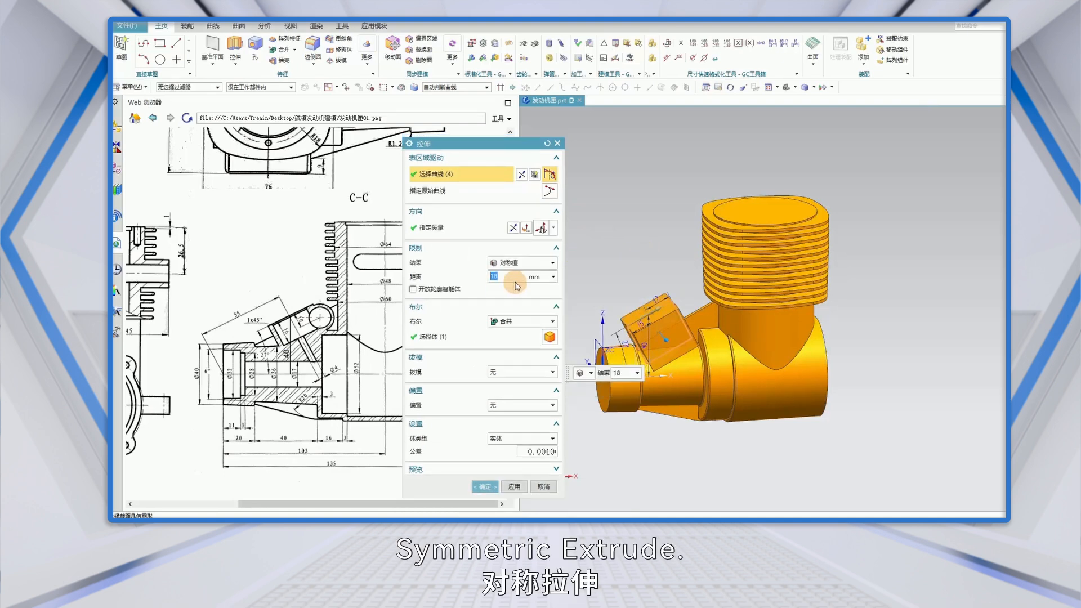
{"action": "left_click_drag", "start_coordinate": [462, 146], "coordinate": [637, 215]}
{"action": "left_click_drag", "start_coordinate": [511, 348], "coordinate": [511, 164]}
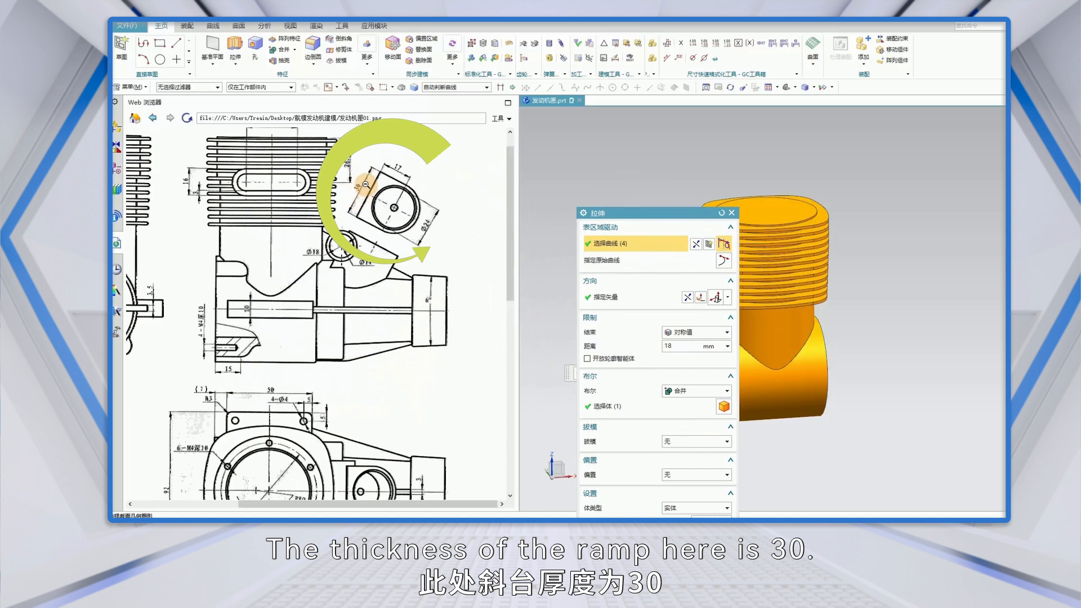
{"action": "left_click", "coordinate": [673, 347]}
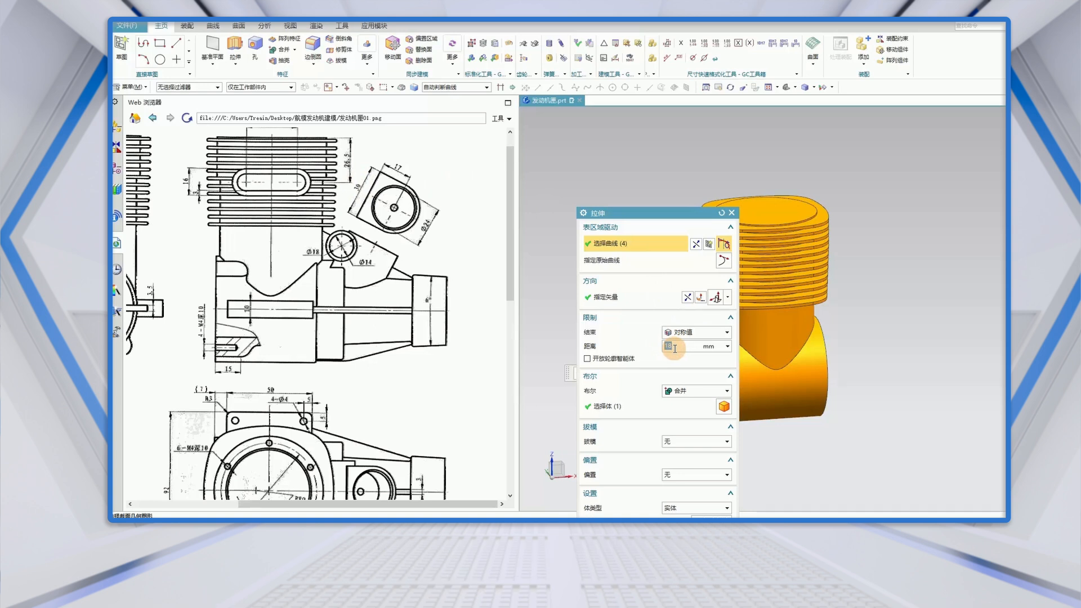
{"action": "type", "text": "15"}
{"action": "left_click", "coordinate": [678, 348]}
{"action": "left_click_drag", "start_coordinate": [647, 221], "coordinate": [647, 135]}
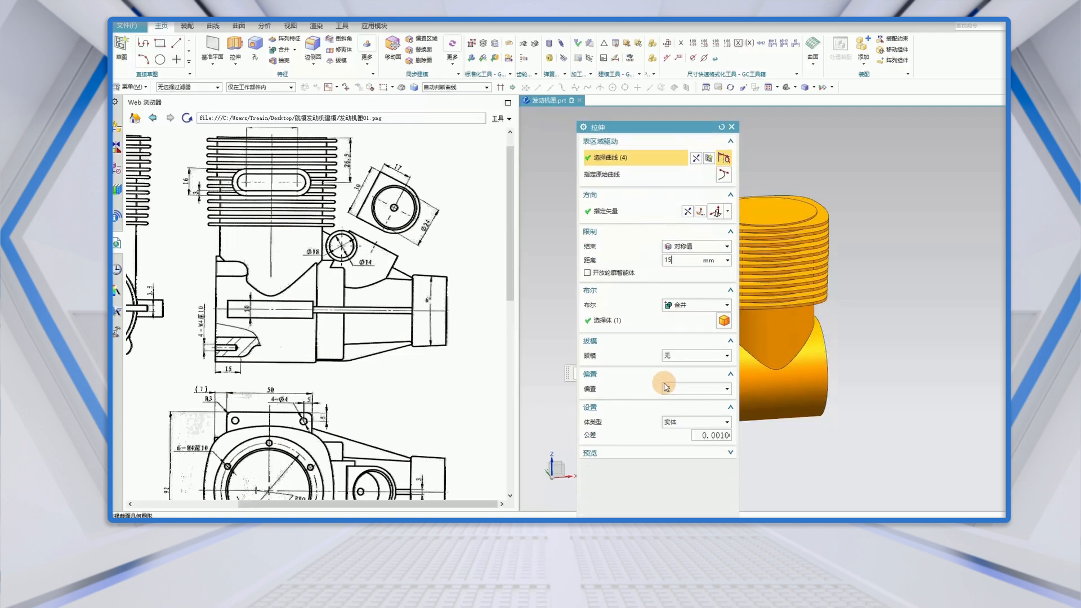
{"action": "left_click", "coordinate": [730, 452]}
{"action": "left_click", "coordinate": [657, 490]}
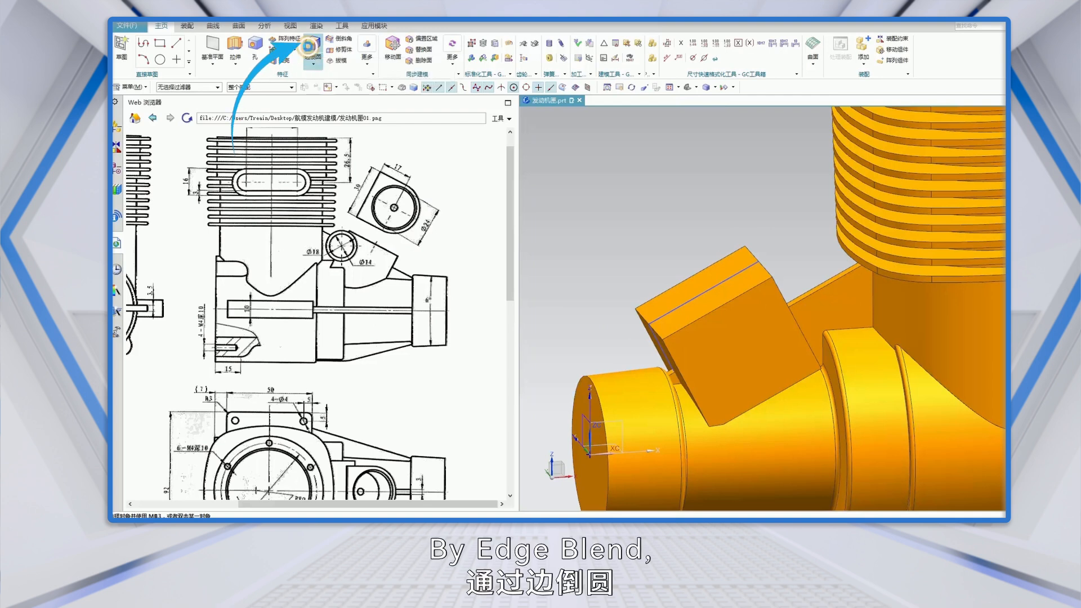
Round the two outer edges of the inclined block on the side facing the nozzle end with a 15 mm Edge Blend.
{"action": "left_click", "coordinate": [308, 46]}
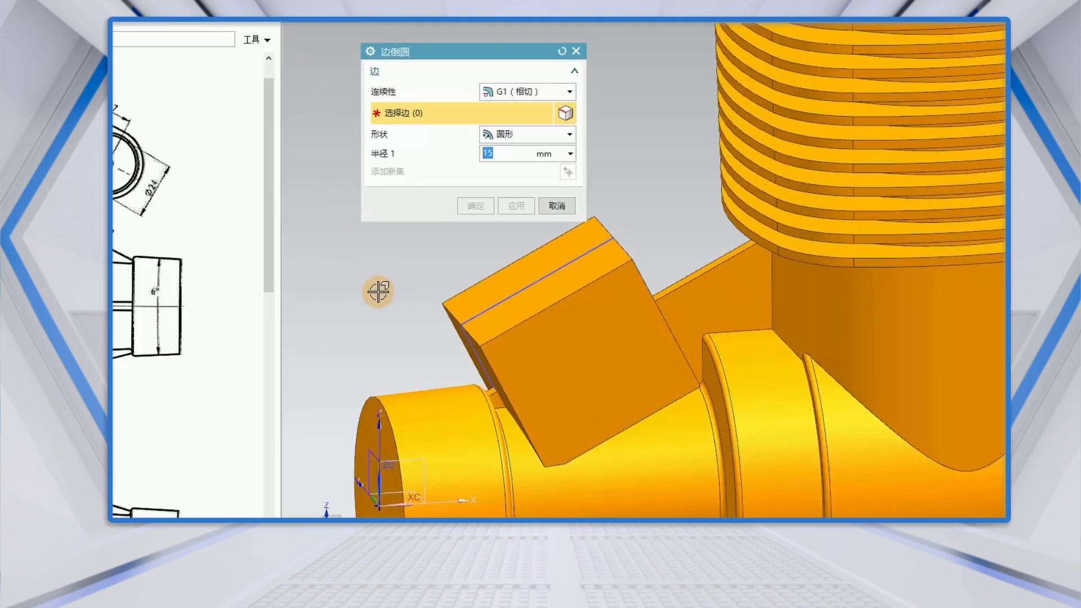
{"action": "left_click", "coordinate": [491, 366]}
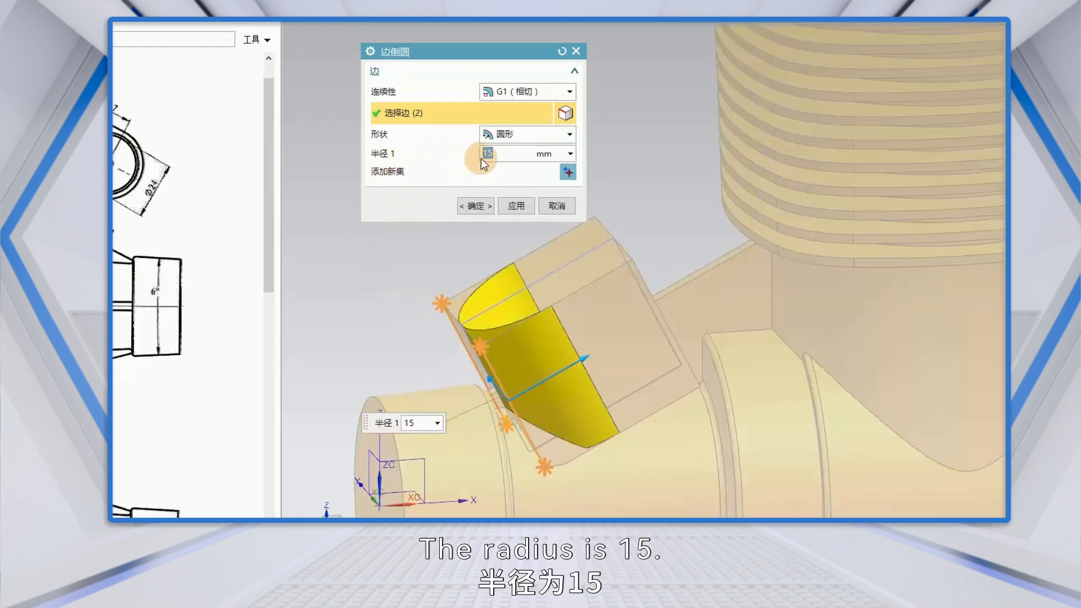
{"action": "left_click", "coordinate": [478, 206]}
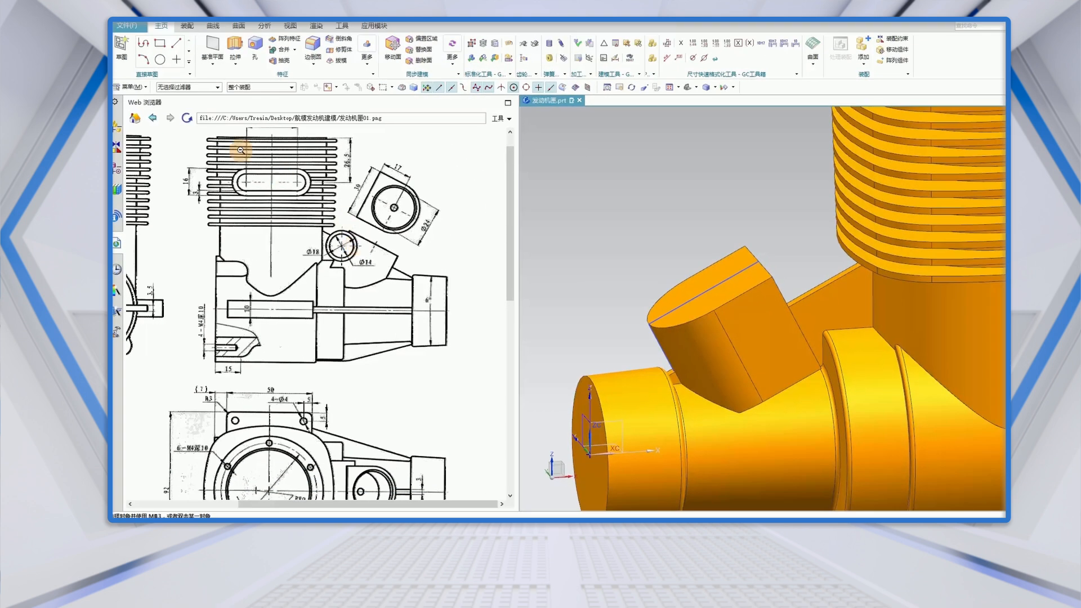
Create a new sketch in the task environment on the XZ plane.
{"action": "left_click", "coordinate": [139, 90]}
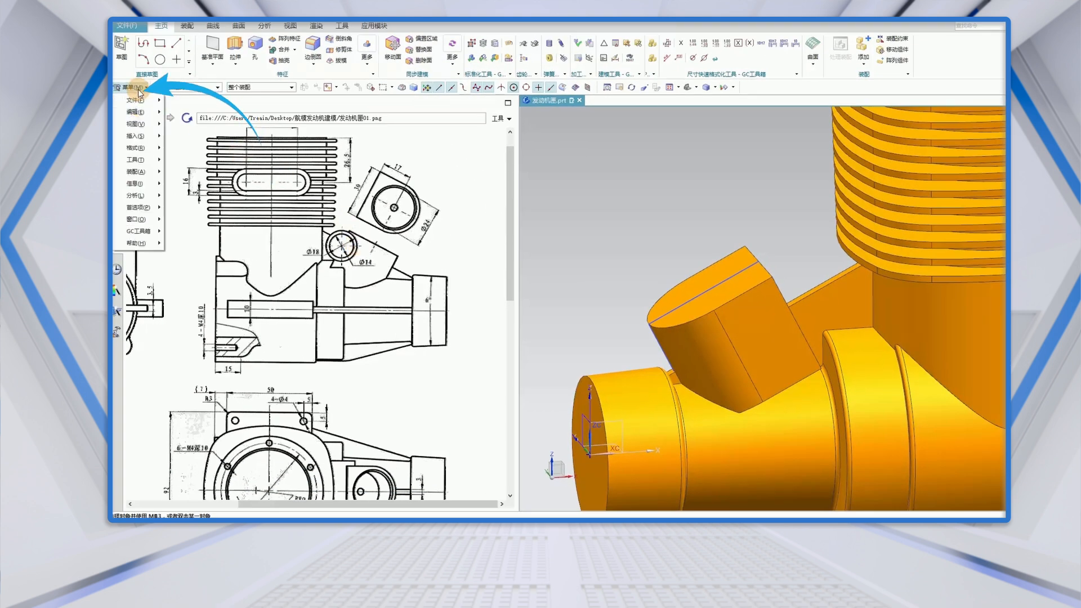
{"action": "mouse_move", "coordinate": [138, 135]}
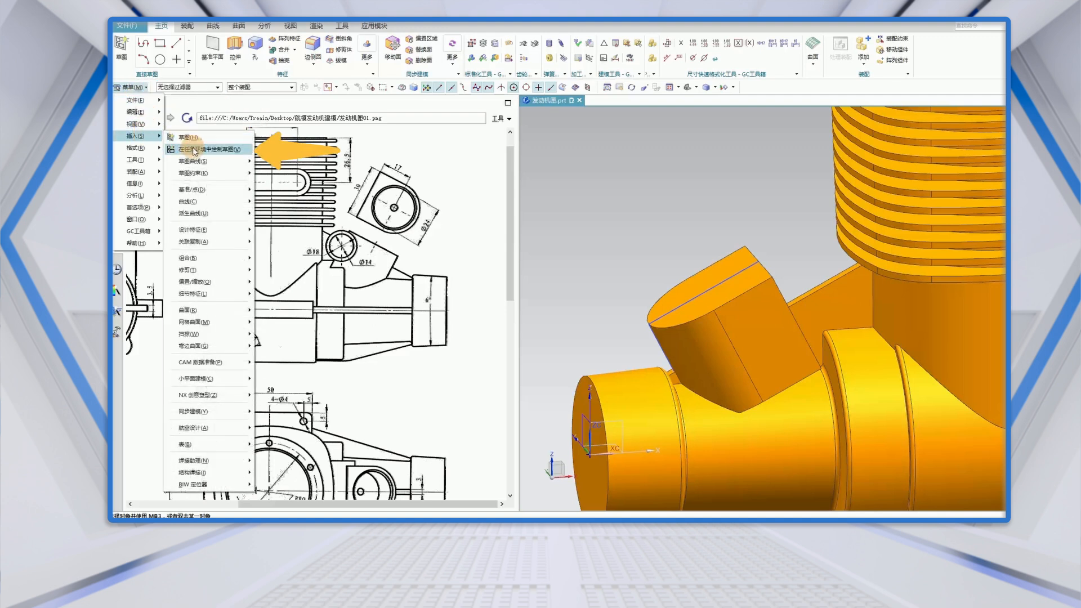
{"action": "left_click", "coordinate": [194, 150]}
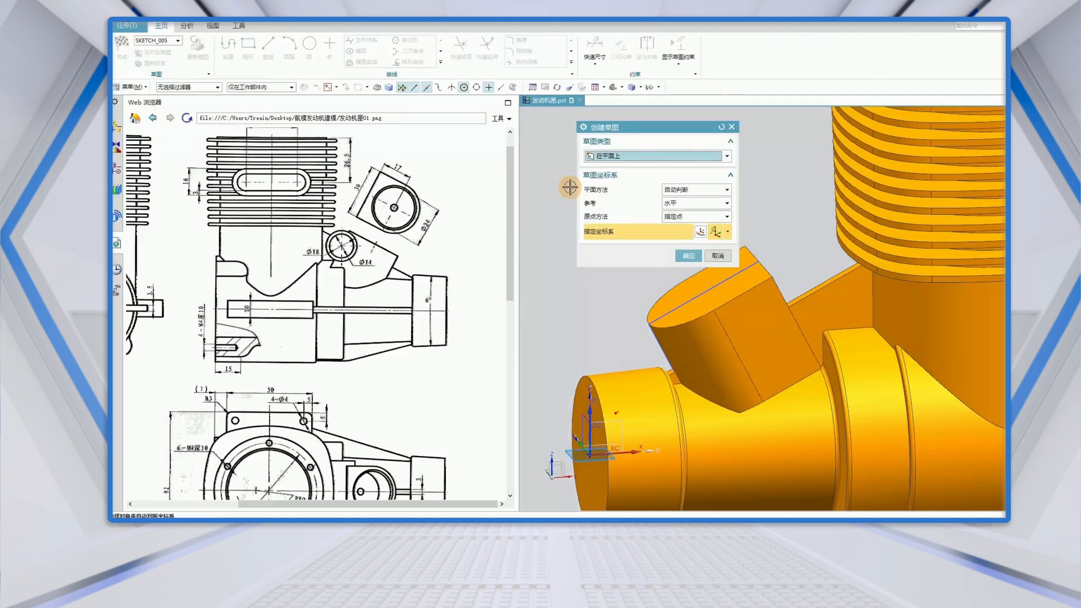
{"action": "left_click", "coordinate": [618, 421]}
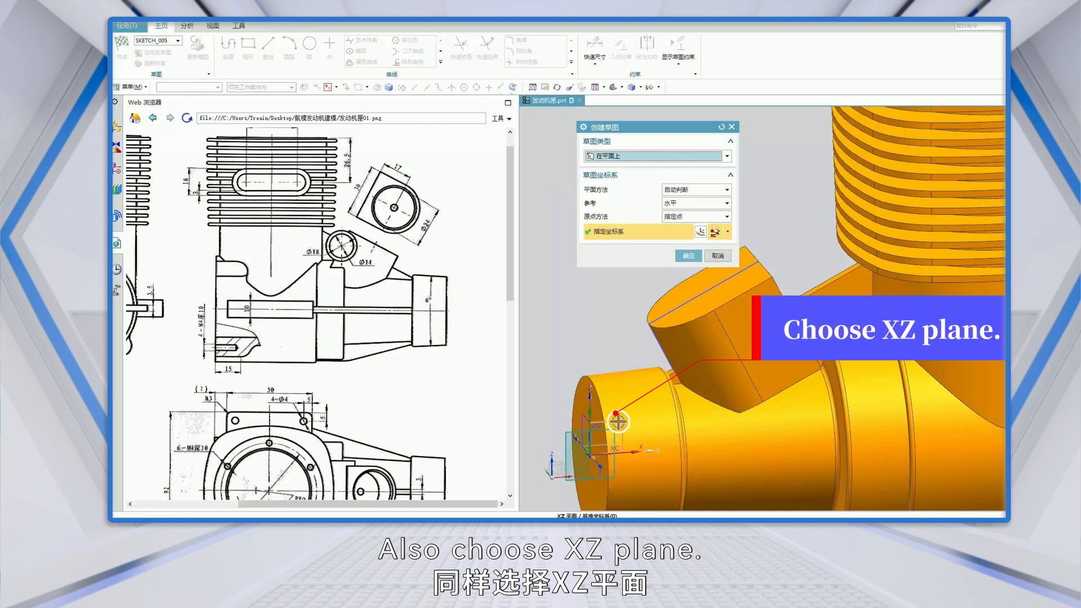
{"action": "left_click", "coordinate": [684, 257]}
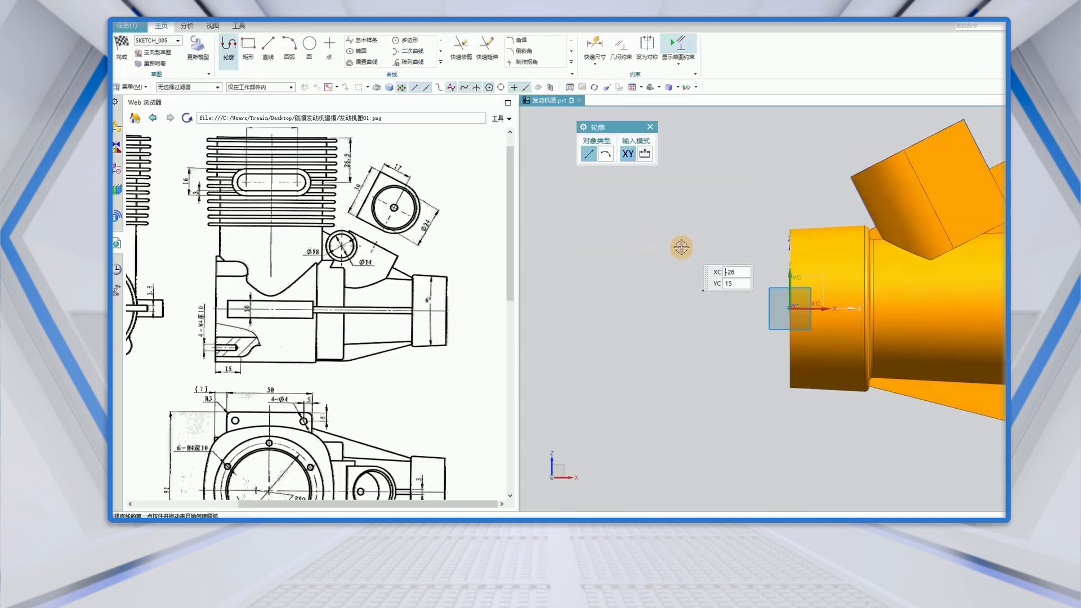
Draw an 18 mm diameter circle near the upper corner of the inclined block, on the side facing the cylinder.
{"action": "left_click", "coordinate": [309, 46]}
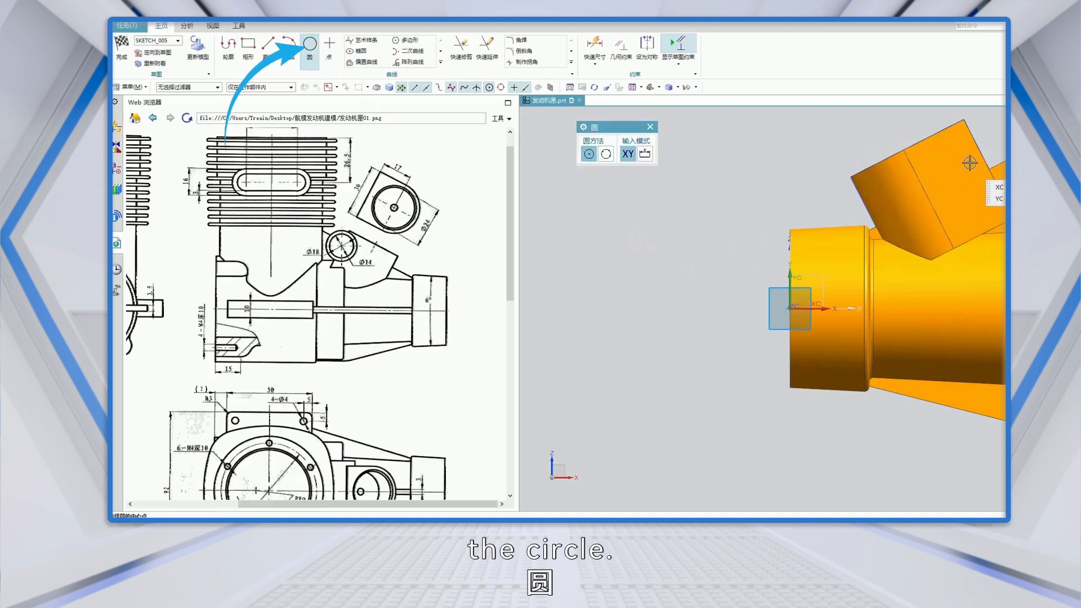
{"action": "left_click", "coordinate": [973, 163]}
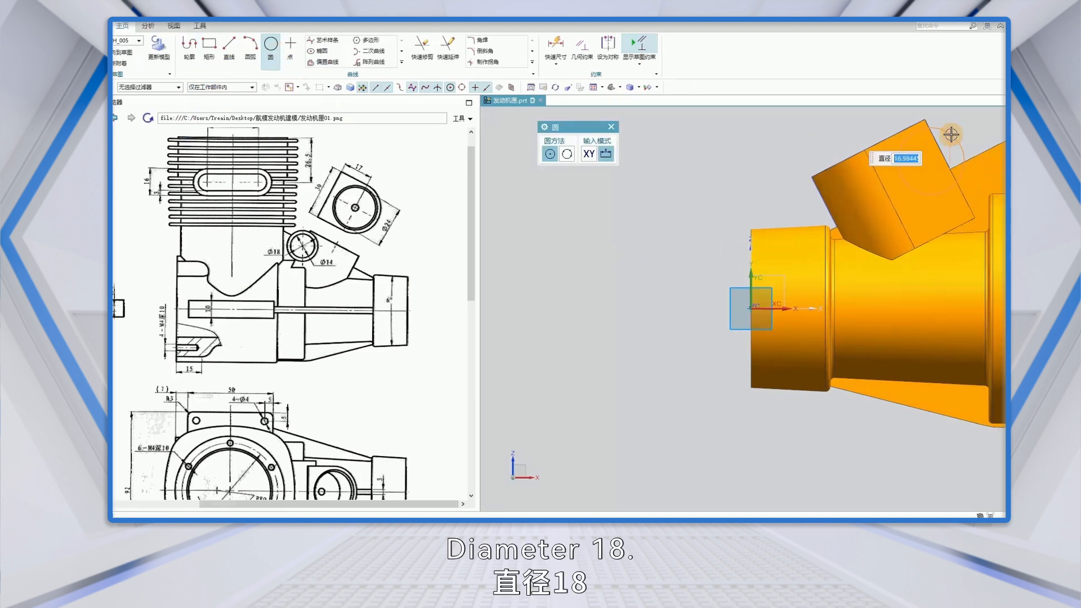
{"action": "type", "text": "18"}
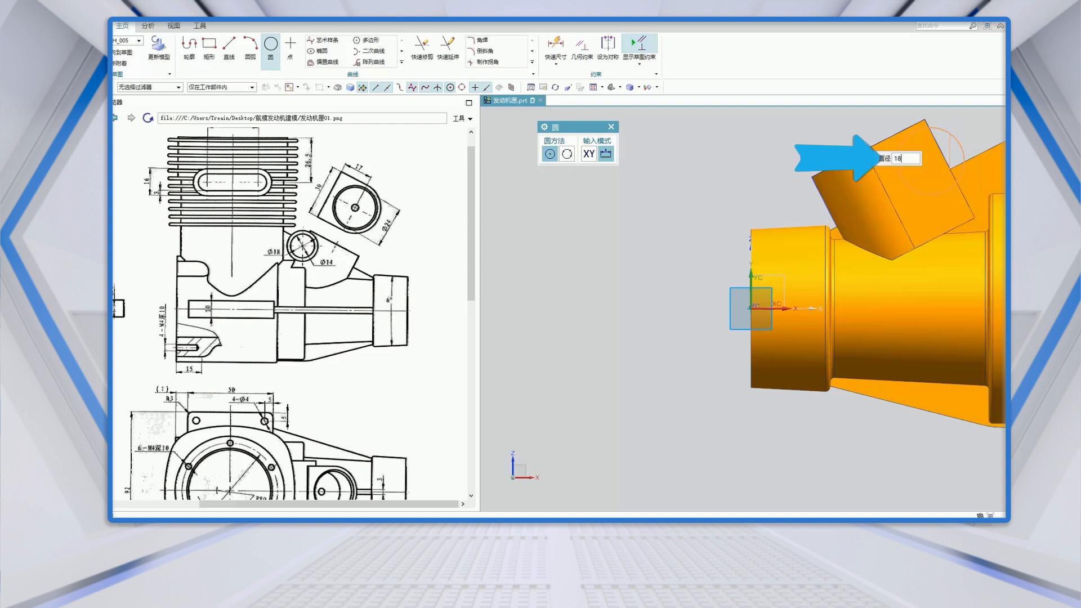
{"action": "key", "text": "Return"}
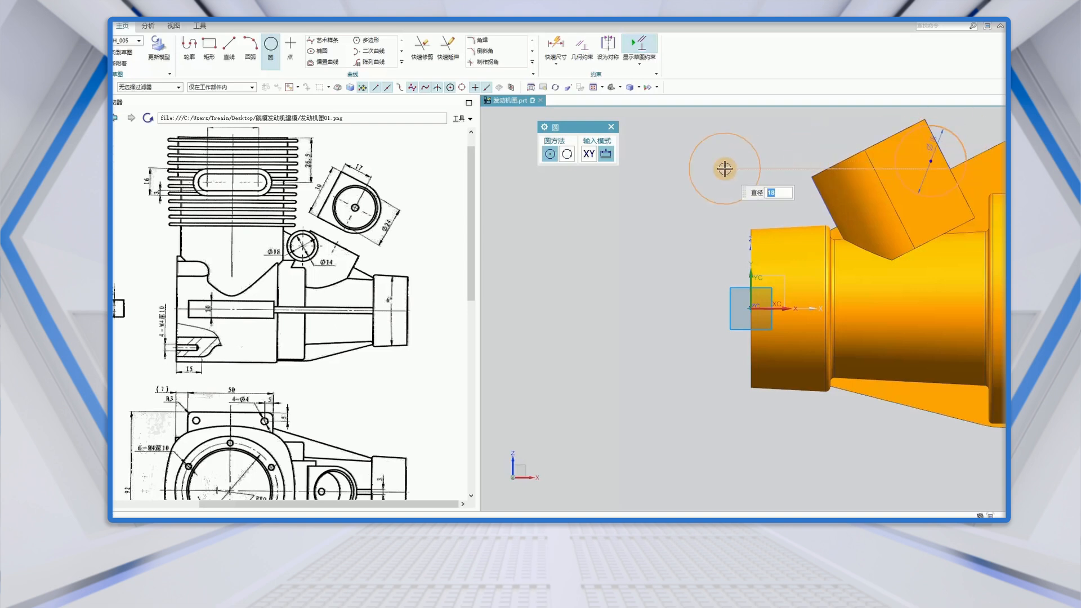
{"action": "key", "text": "Escape"}
{"action": "middle_click_drag", "start_coordinate": [716, 186], "coordinate": [700, 196], "text": "shift"}
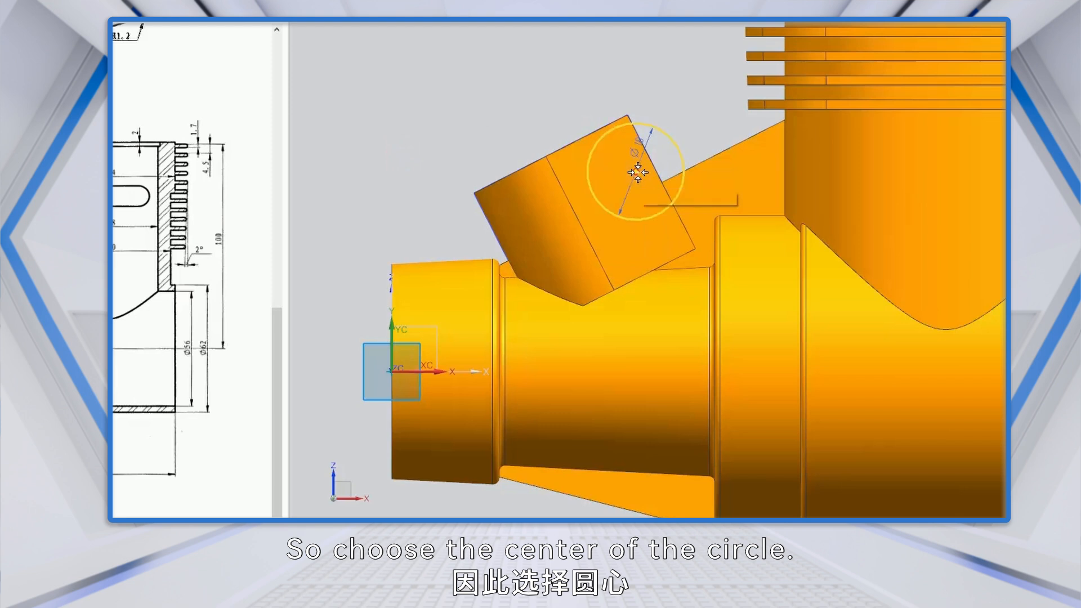
Constrain the circle's centre onto the inclined block's edge facing the cylinder with a Point on Curve constraint.
{"action": "left_click", "coordinate": [638, 172]}
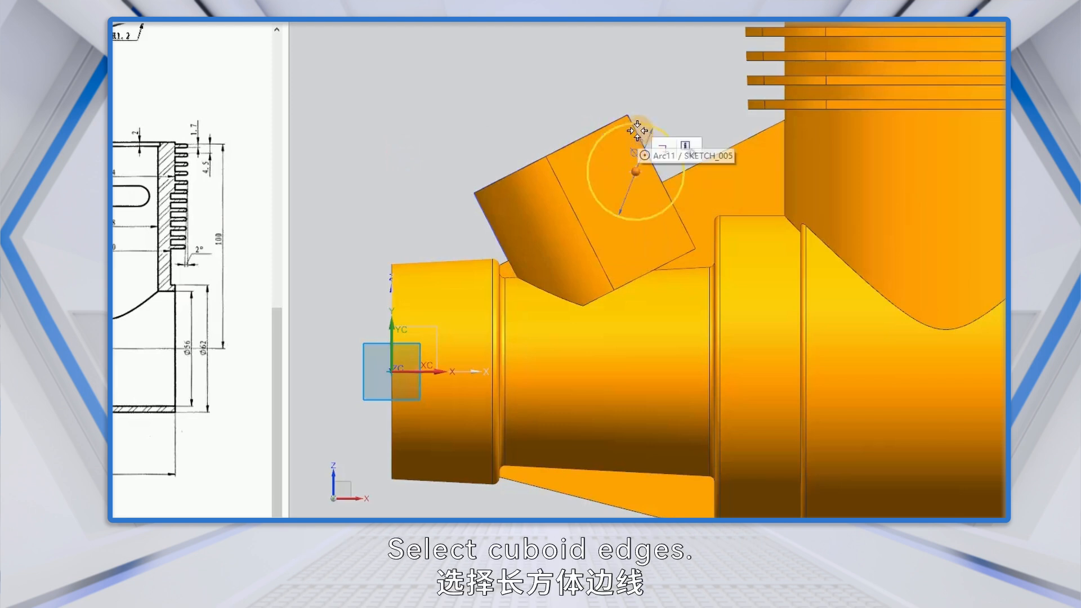
{"action": "left_click", "coordinate": [658, 174]}
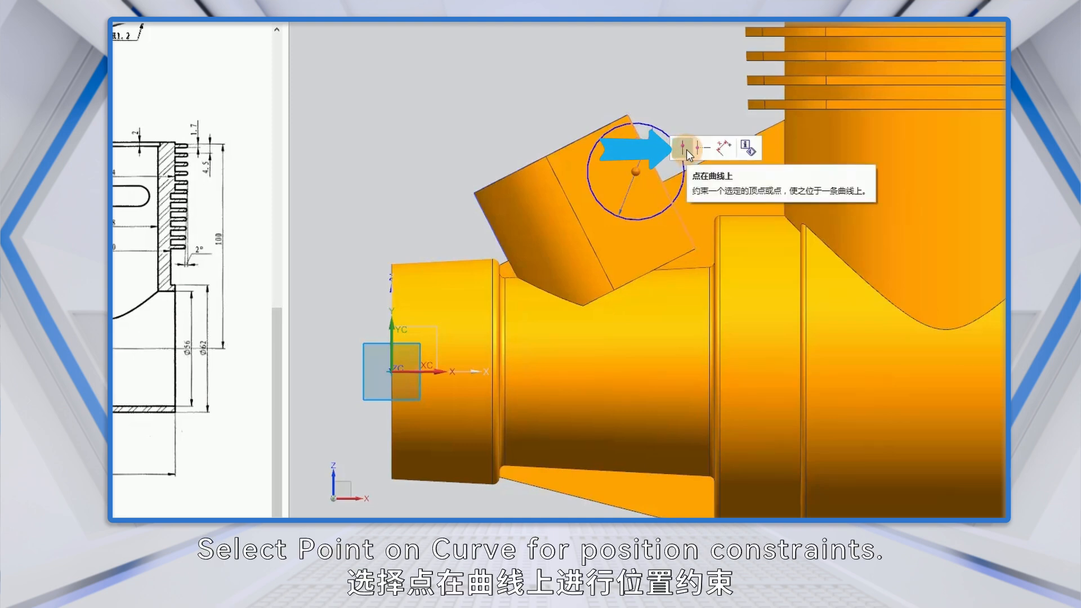
{"action": "left_click", "coordinate": [683, 148]}
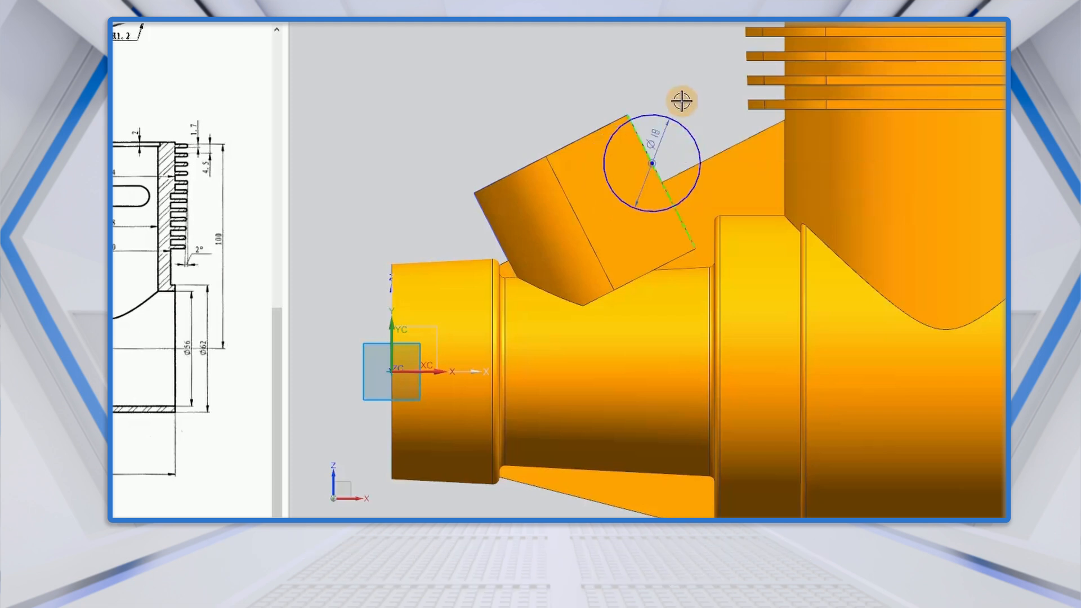
Dimension the circle's centre 10 mm from the inclined block's top edge and finish the sketch.
{"action": "key", "text": "d"}
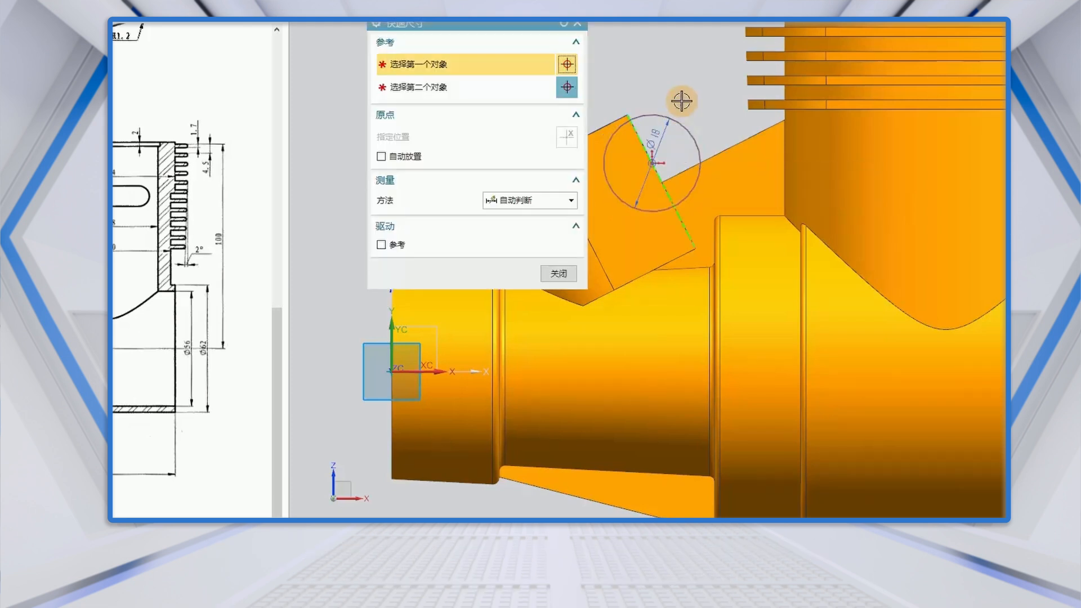
{"action": "left_click", "coordinate": [648, 156]}
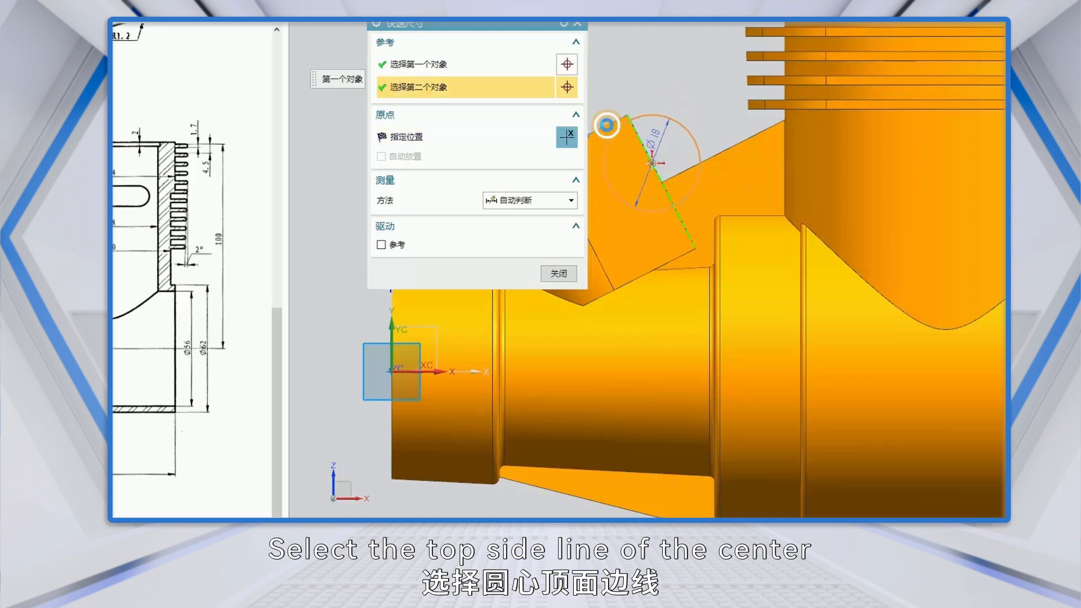
{"action": "left_click", "coordinate": [607, 123]}
{"action": "left_click", "coordinate": [622, 160]}
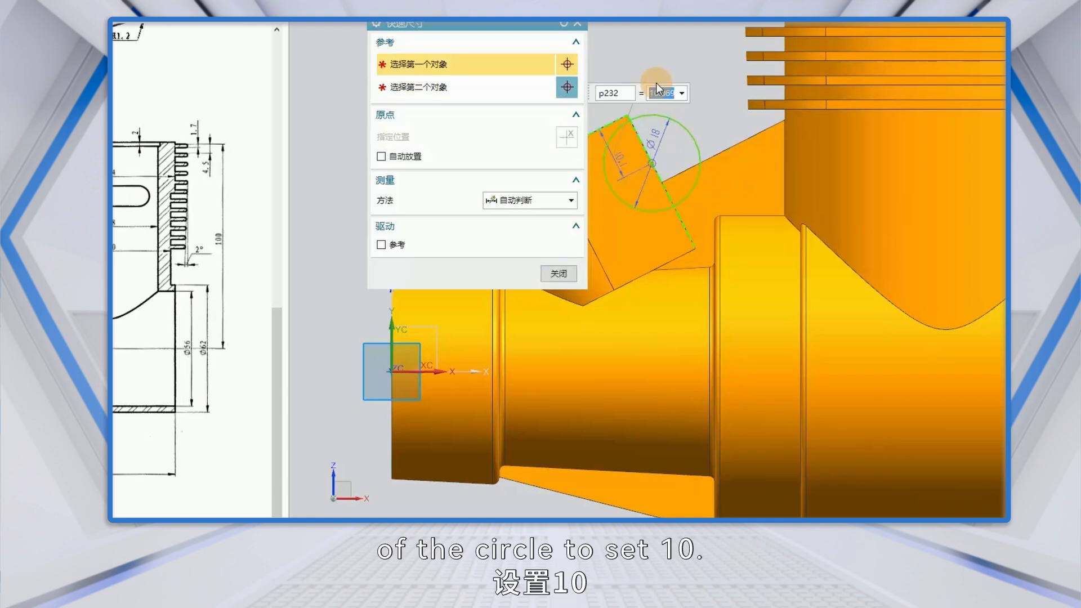
{"action": "type", "text": "10"}
{"action": "key", "text": "Return"}
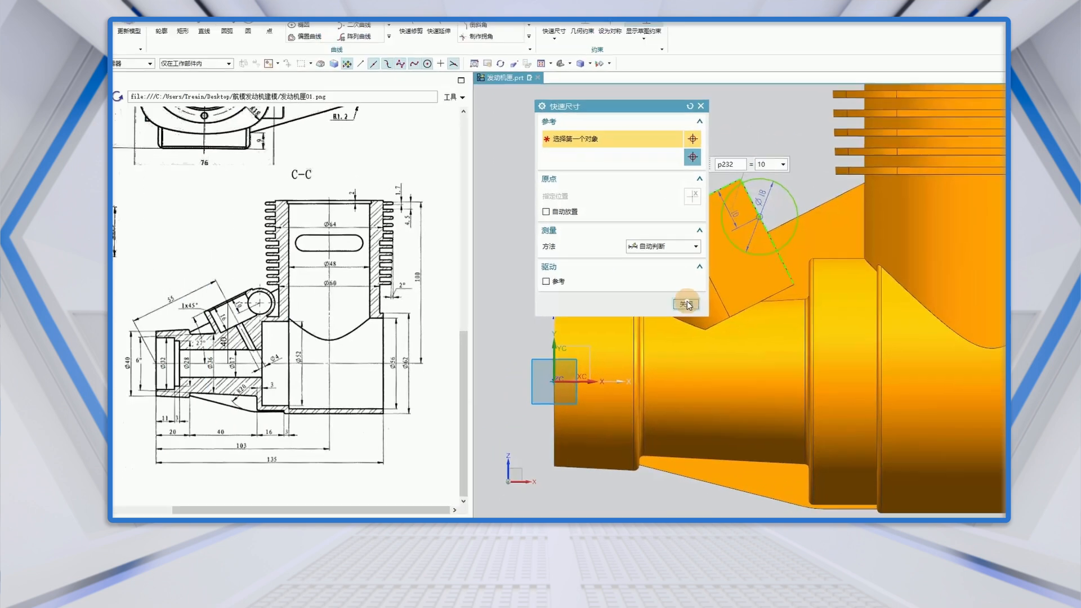
{"action": "left_click", "coordinate": [559, 274]}
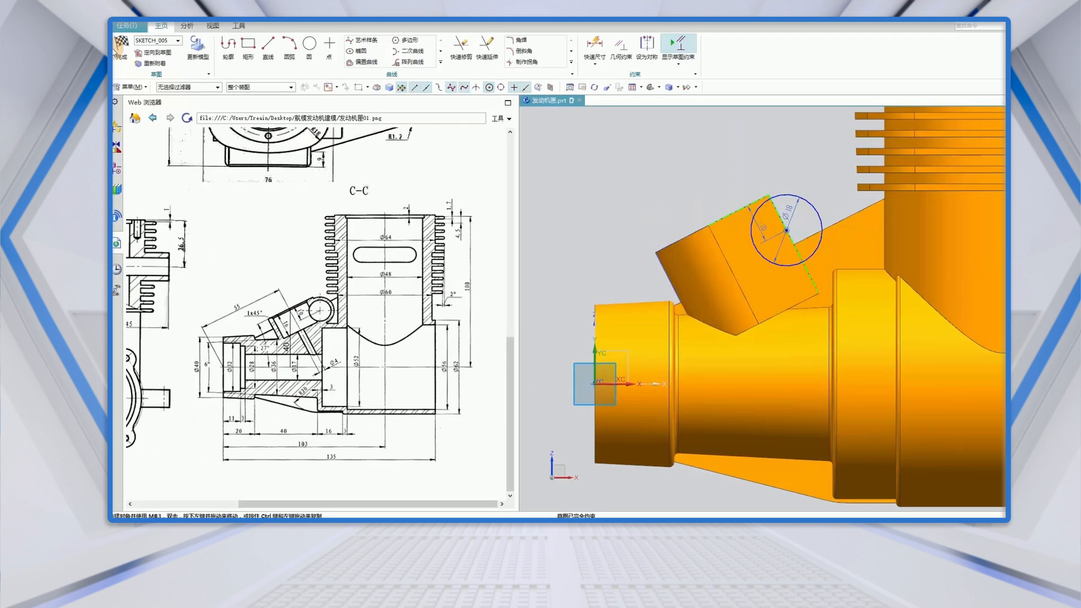
{"action": "left_click", "coordinate": [121, 50]}
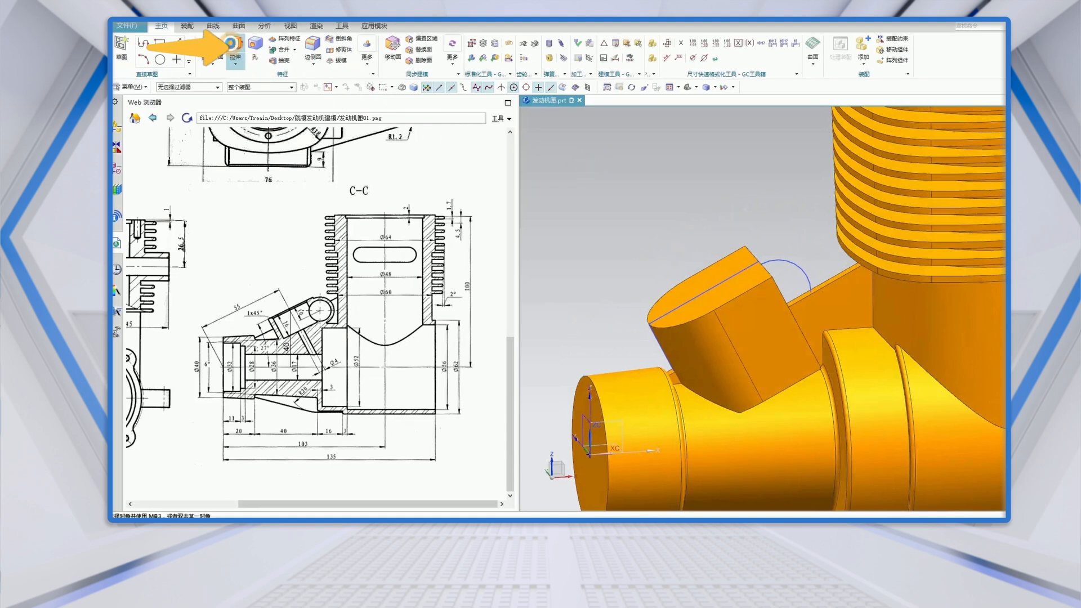
Extrude the 18 mm circle symmetrically by 18 mm and unite it with the crankcase body.
{"action": "left_click", "coordinate": [234, 48]}
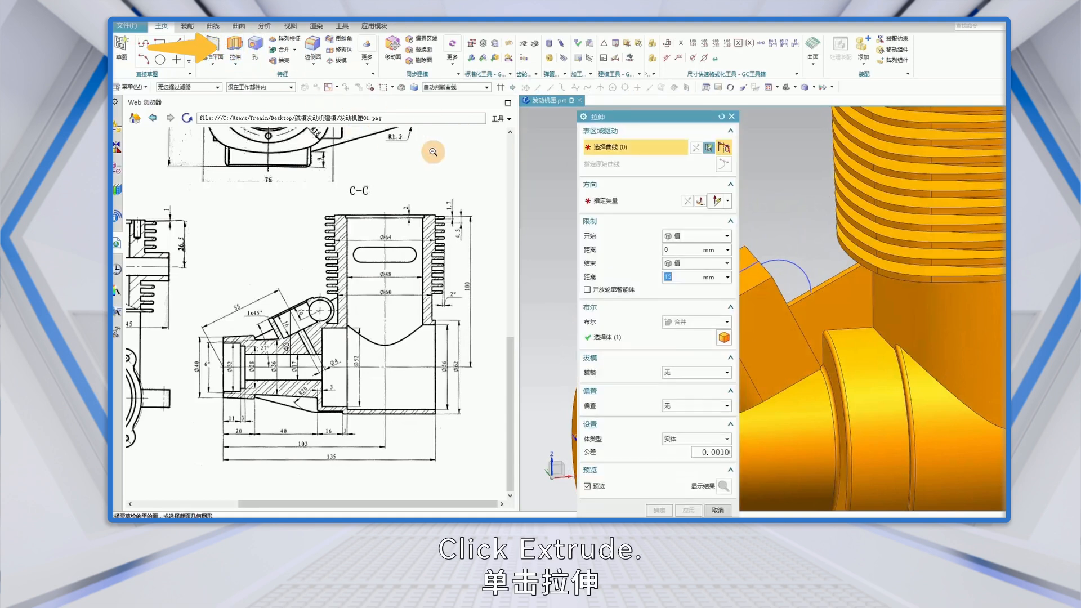
{"action": "left_click", "coordinate": [786, 262]}
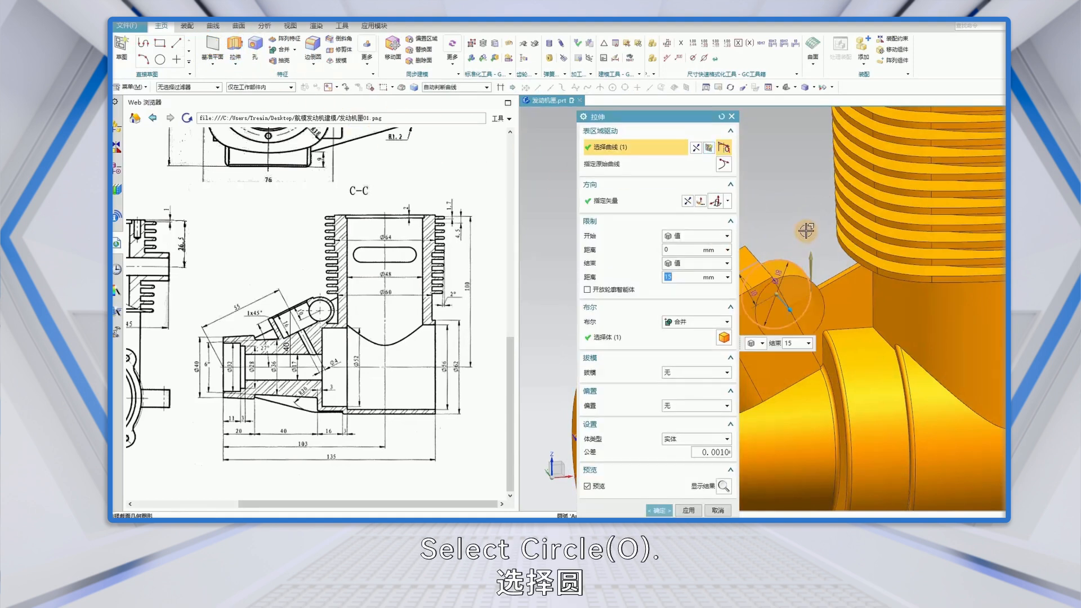
{"action": "left_click", "coordinate": [726, 236]}
{"action": "left_click", "coordinate": [686, 259]}
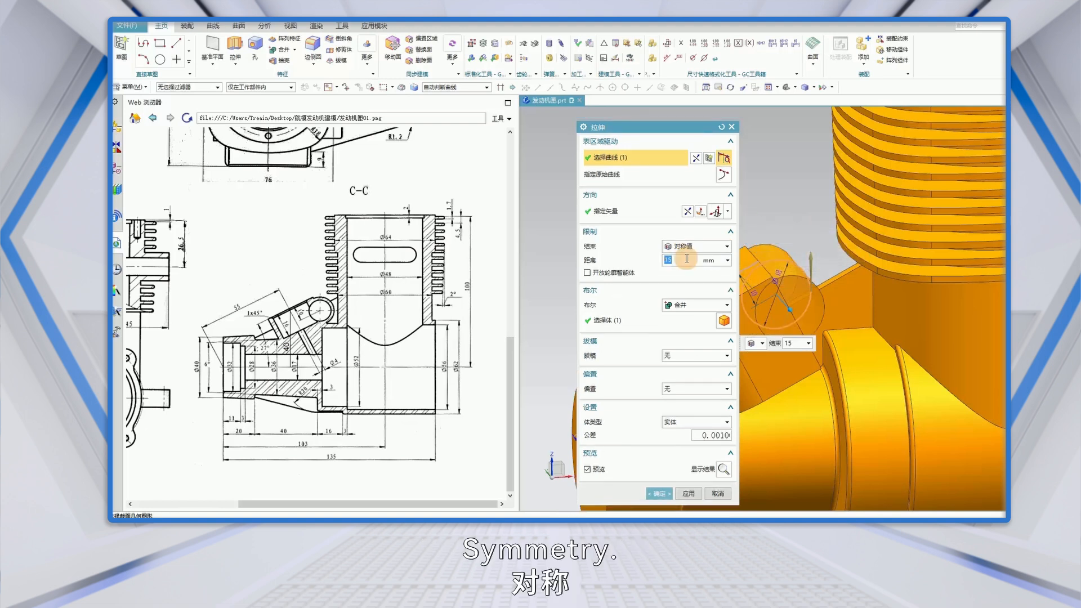
{"action": "left_click", "coordinate": [509, 365]}
{"action": "left_click", "coordinate": [189, 277]}
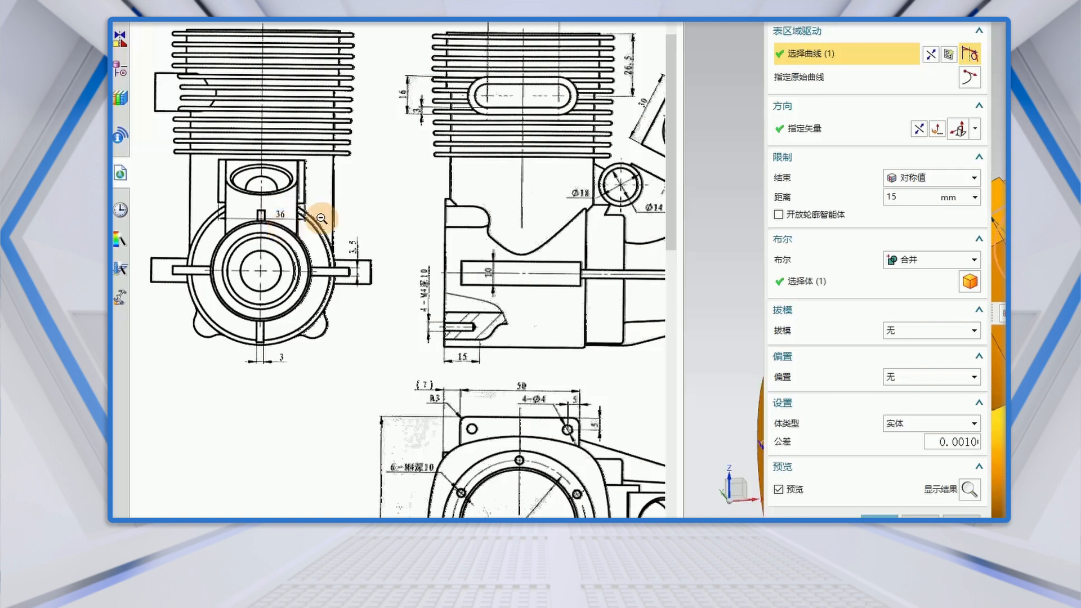
{"action": "left_click_drag", "start_coordinate": [901, 197], "coordinate": [880, 195]}
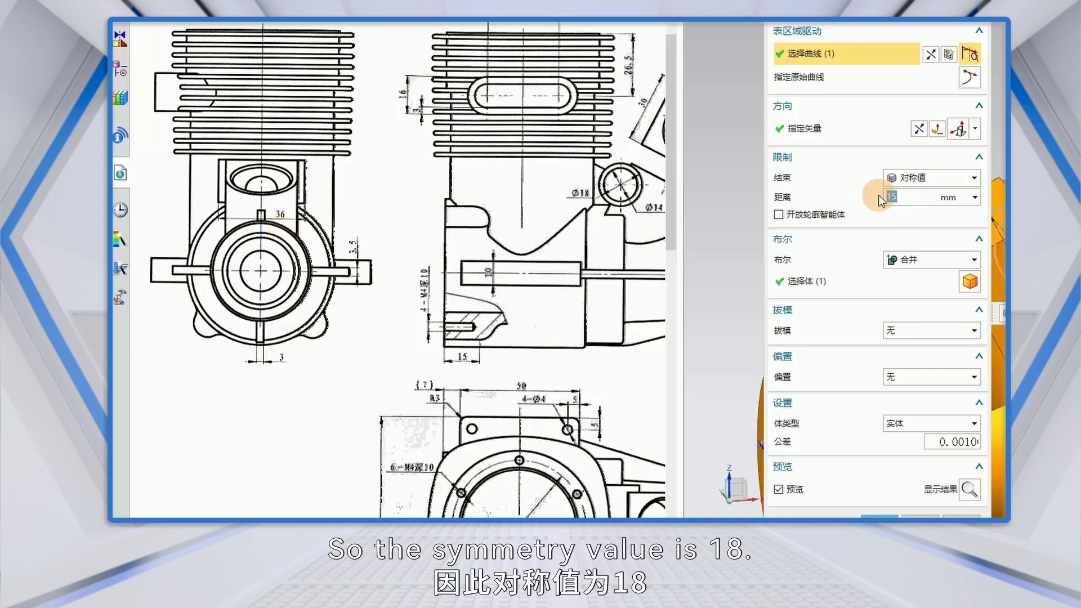
{"action": "type", "text": "18"}
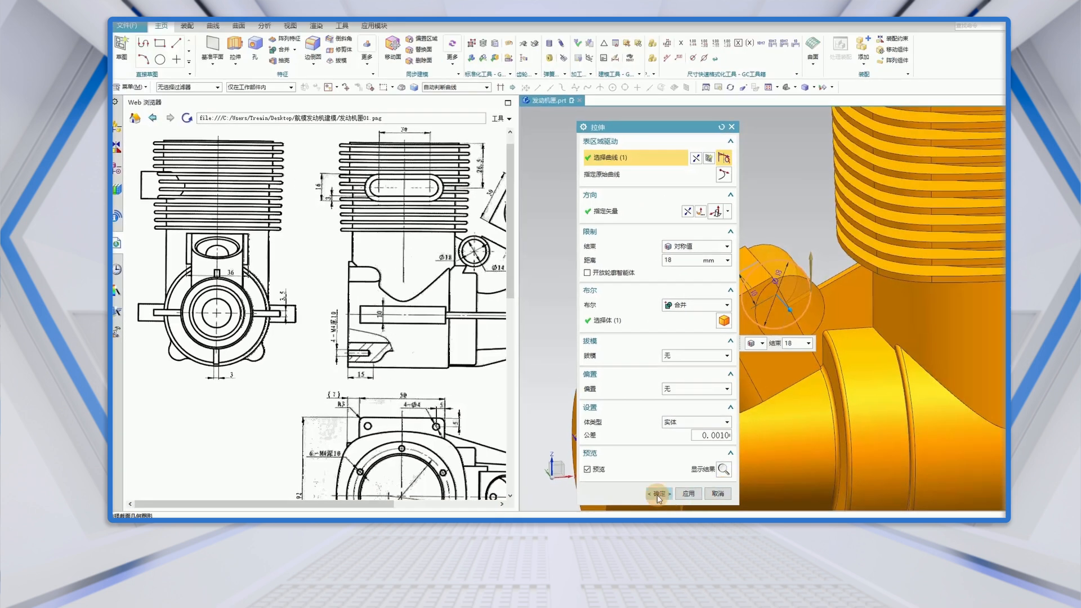
{"action": "left_click", "coordinate": [659, 494]}
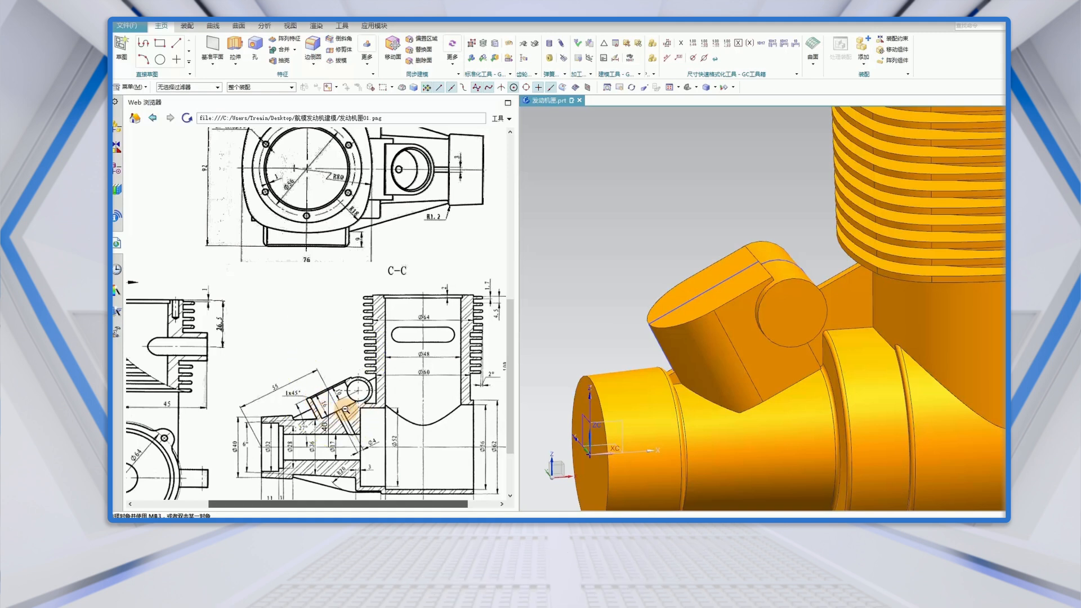
Cut a simple hole of 24 mm diameter and 16 mm depth into the inclined block's top face, centred on its rounded end.
{"action": "left_click", "coordinate": [255, 46]}
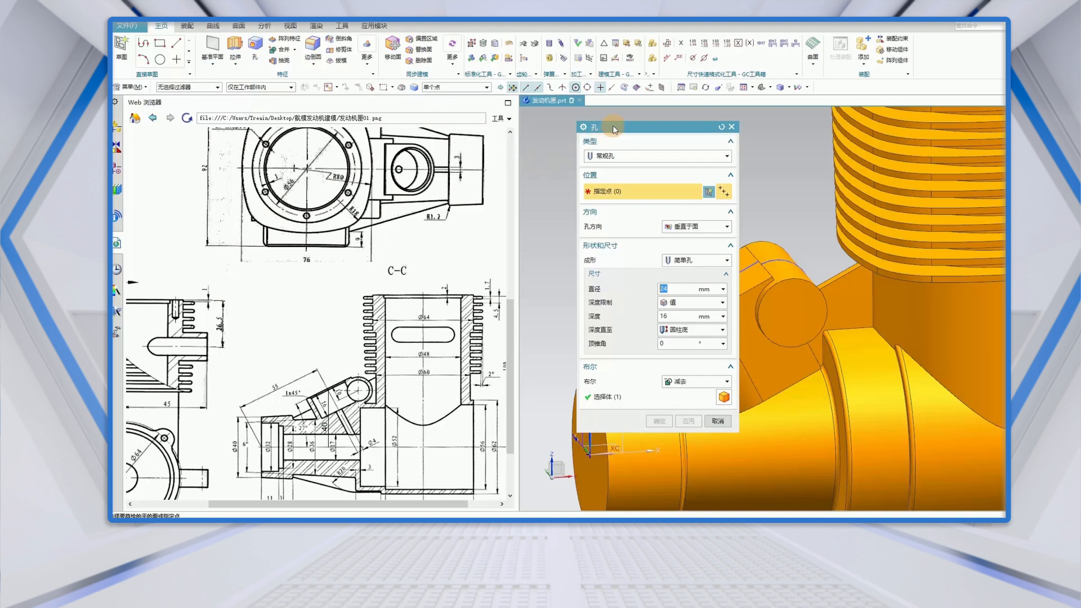
{"action": "left_click_drag", "start_coordinate": [613, 124], "coordinate": [543, 121]}
{"action": "middle_click_drag", "start_coordinate": [709, 230], "coordinate": [751, 299]}
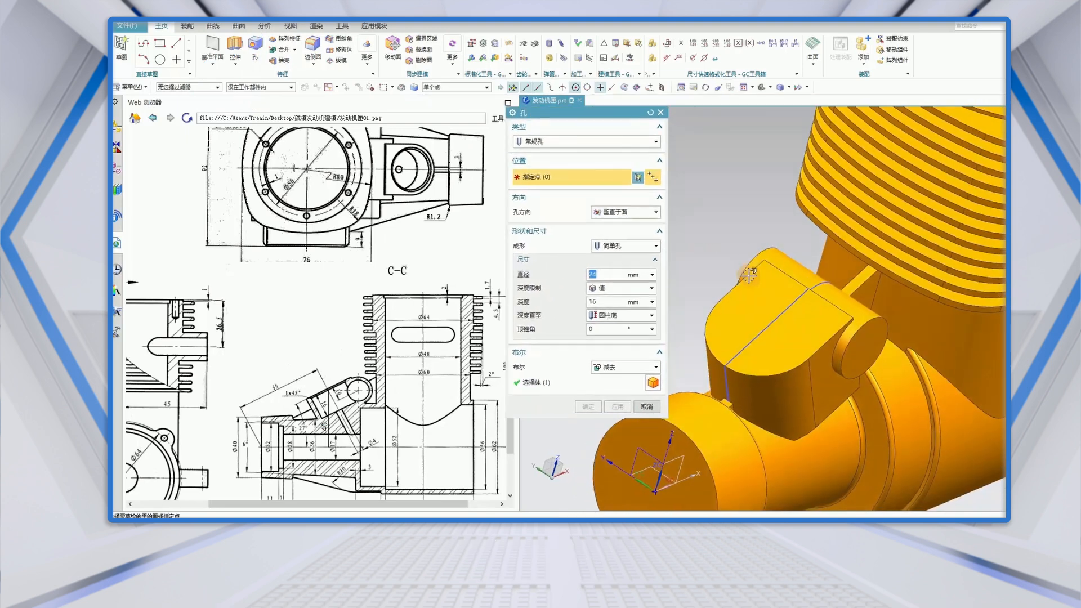
{"action": "left_click", "coordinate": [744, 370]}
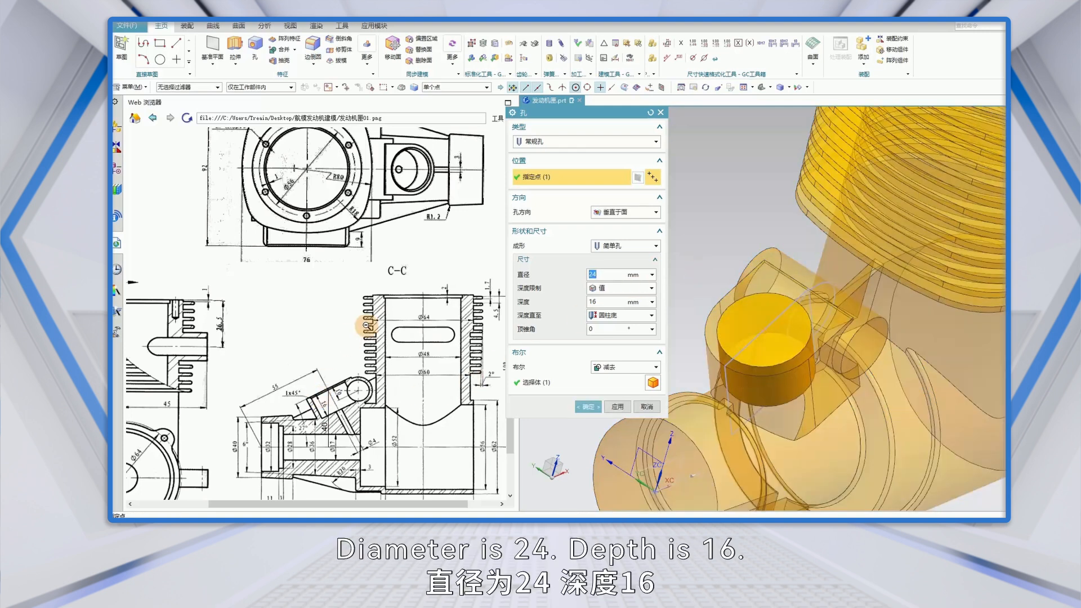
{"action": "scroll", "coordinate": [404, 275], "scroll_direction": "up", "scroll_amount": 5}
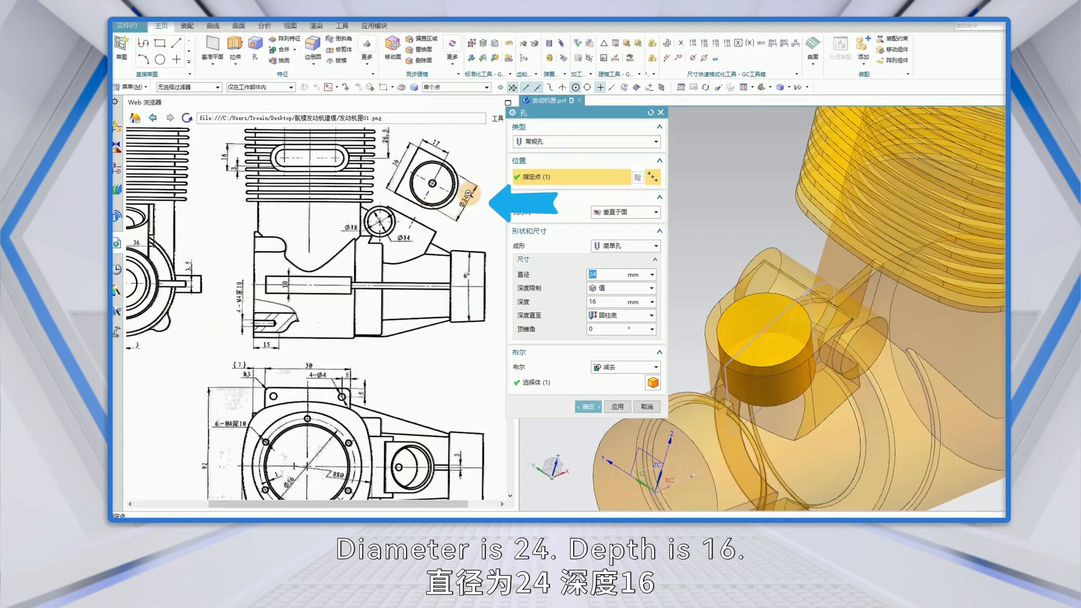
{"action": "scroll", "coordinate": [363, 369], "scroll_direction": "down", "scroll_amount": 5}
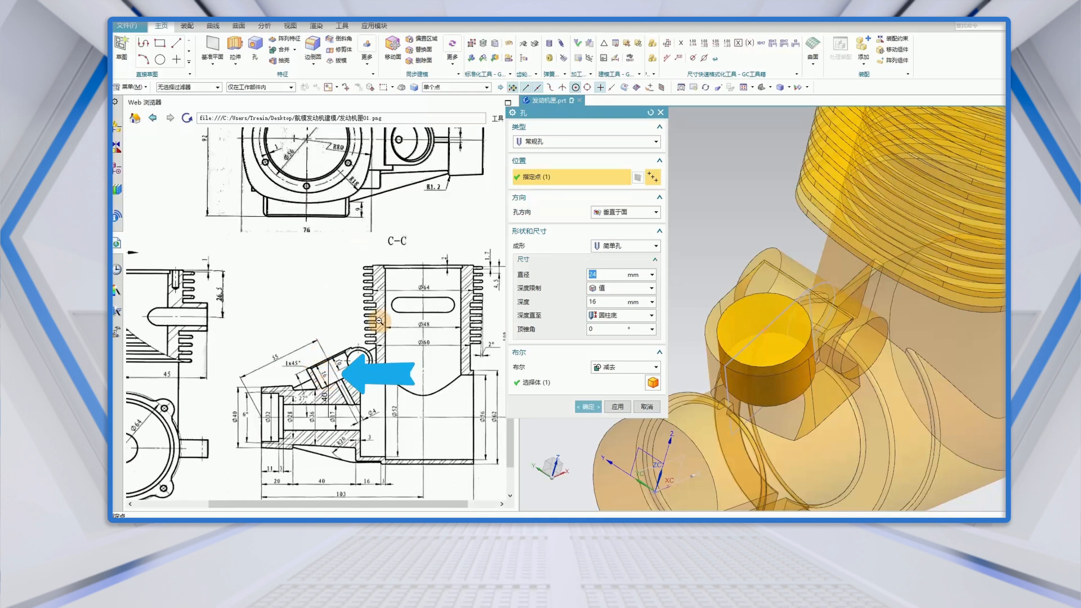
{"action": "left_click", "coordinate": [589, 407]}
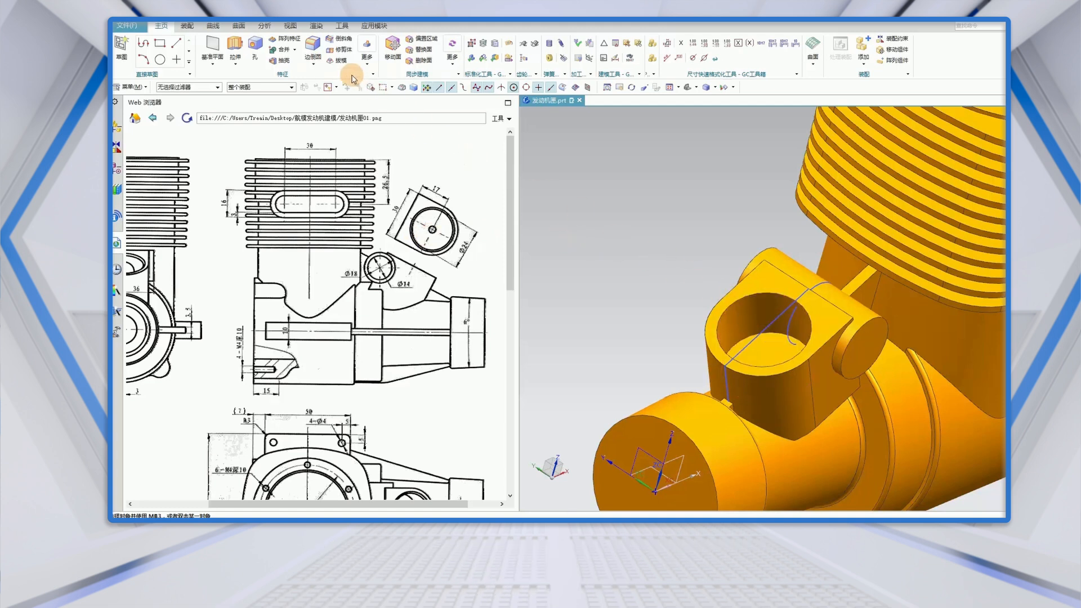
Chamfer the rim of the 24 mm hole with a symmetric distance of 1 mm.
{"action": "left_click", "coordinate": [346, 45]}
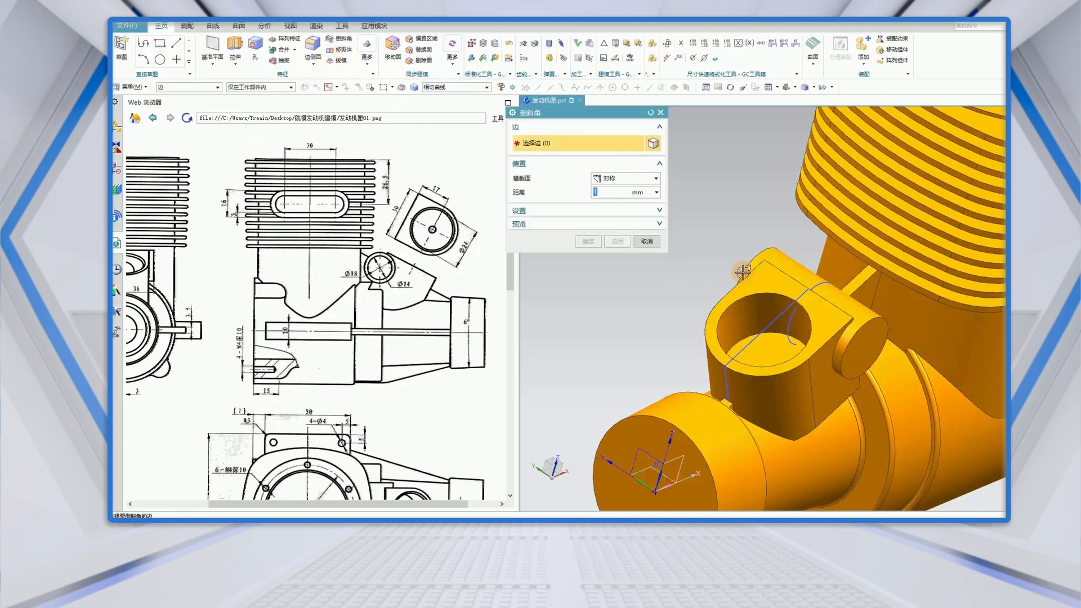
{"action": "left_click", "coordinate": [735, 302]}
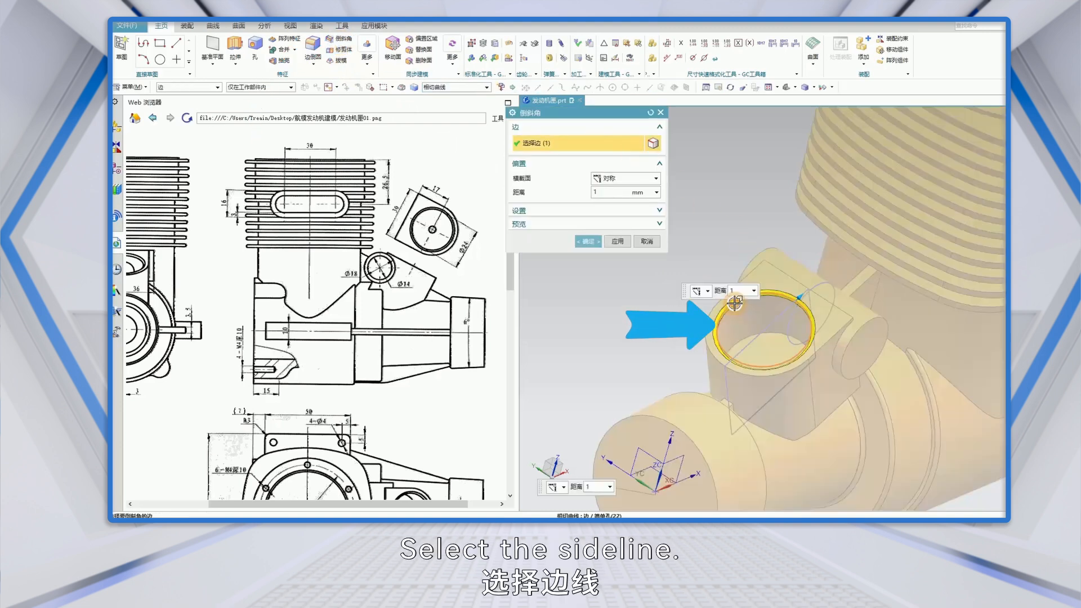
{"action": "left_click", "coordinate": [595, 195]}
{"action": "left_click", "coordinate": [587, 242]}
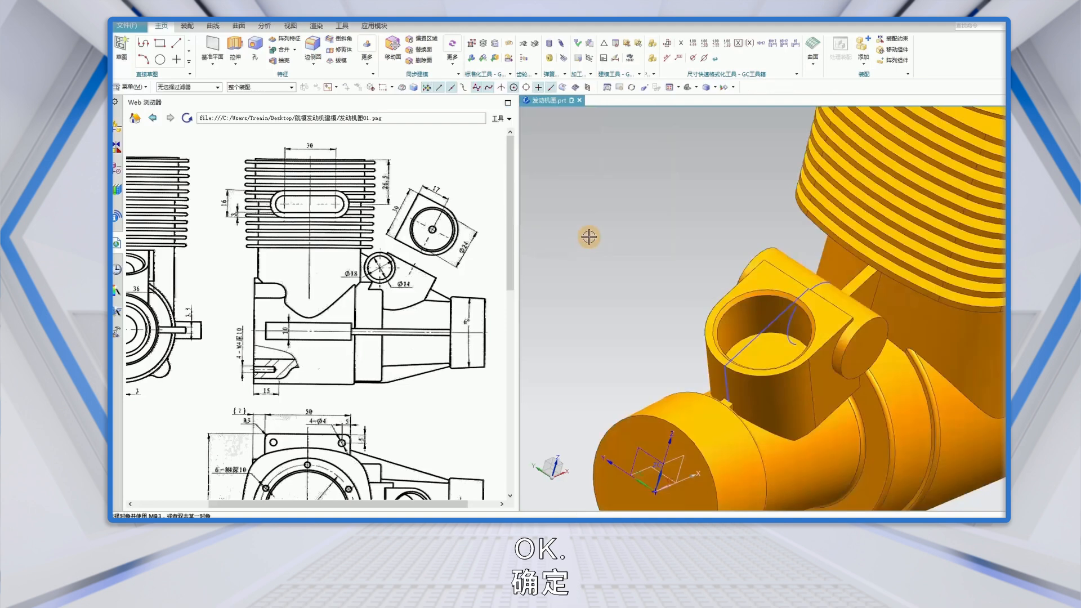
Reopen the inclined block's rectangle sketch with Edit with Rollback and pull its lower edge down into the crankcase to lengthen the block.
{"action": "scroll", "coordinate": [586, 234], "scroll_direction": "up", "scroll_amount": 6}
{"action": "scroll", "coordinate": [590, 186], "scroll_direction": "up", "scroll_amount": 1}
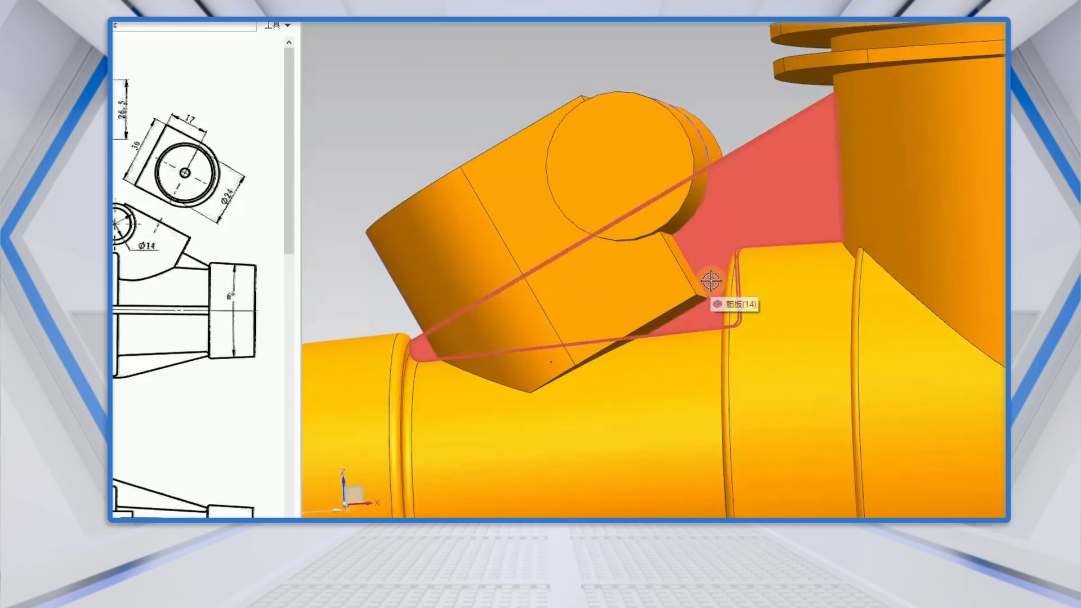
{"action": "middle_click_drag", "start_coordinate": [704, 292], "coordinate": [716, 295]}
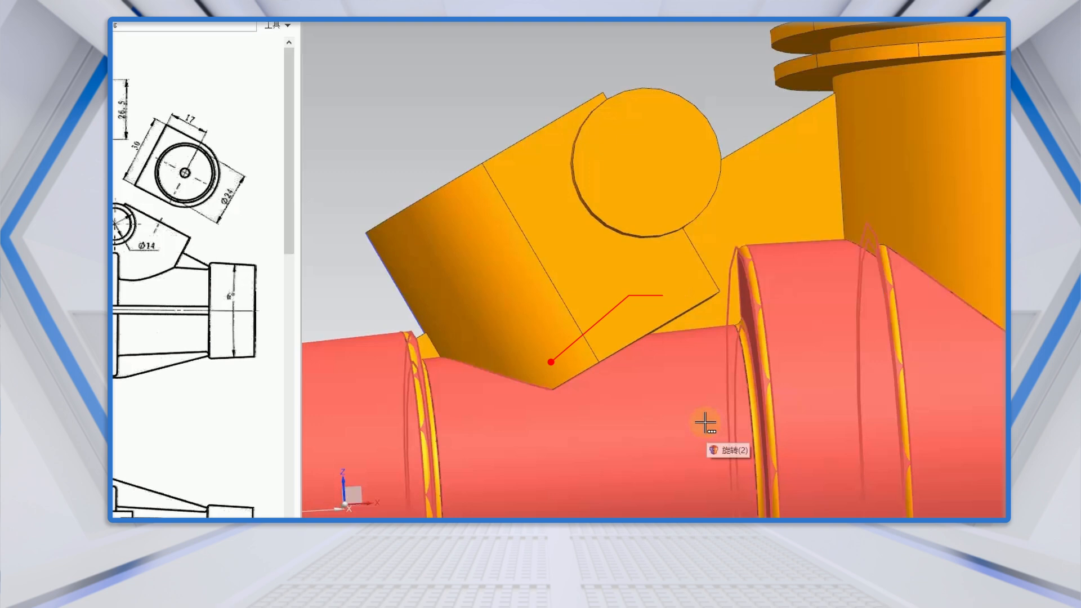
{"action": "scroll", "coordinate": [705, 422], "scroll_direction": "down", "scroll_amount": 3}
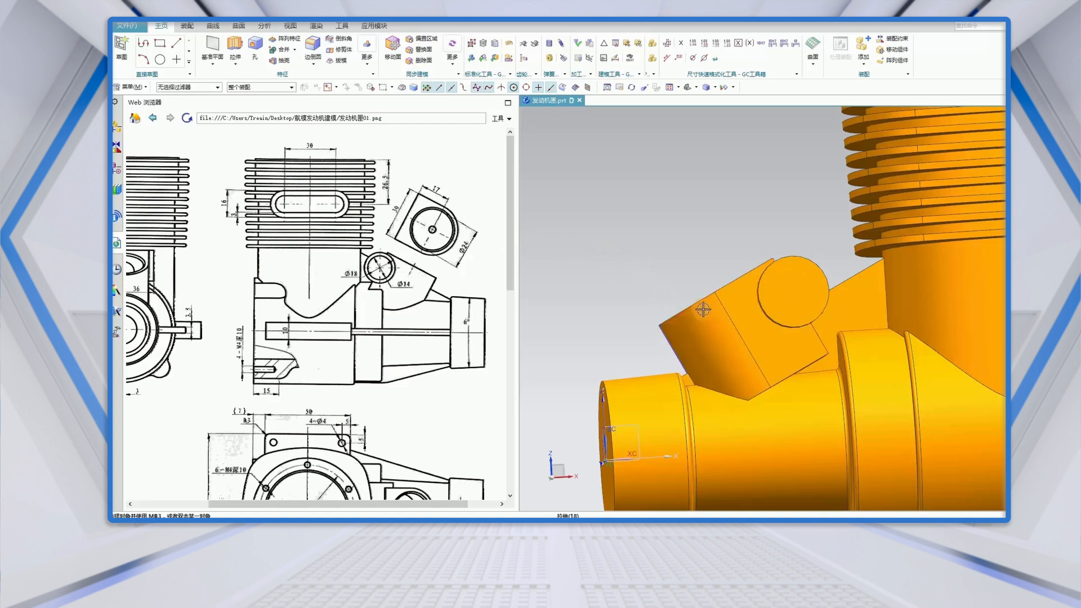
{"action": "left_click", "coordinate": [114, 167]}
{"action": "left_click", "coordinate": [173, 334]}
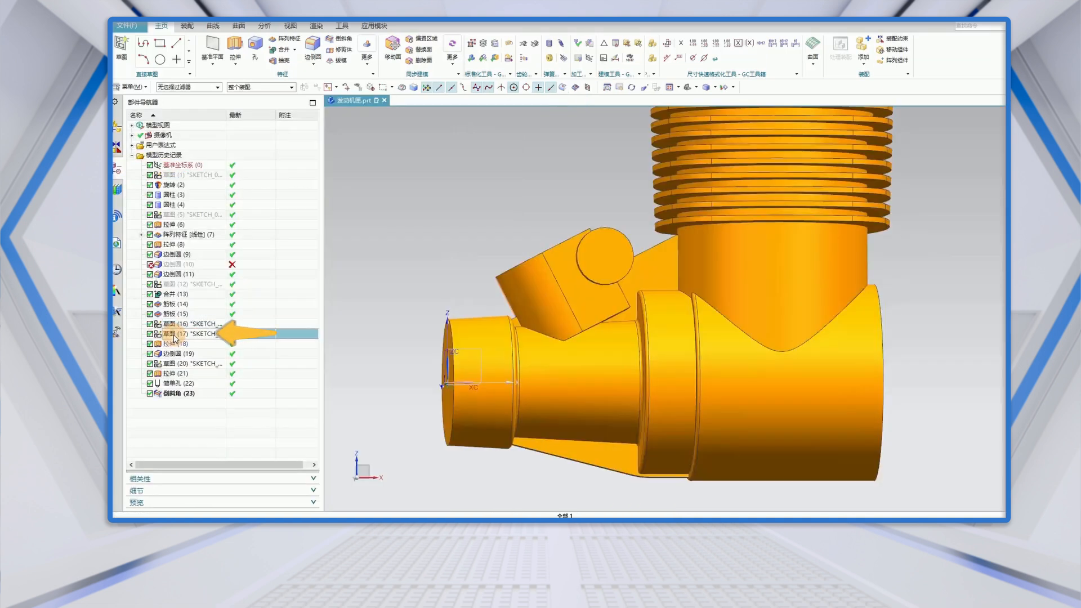
{"action": "right_click", "coordinate": [175, 337]}
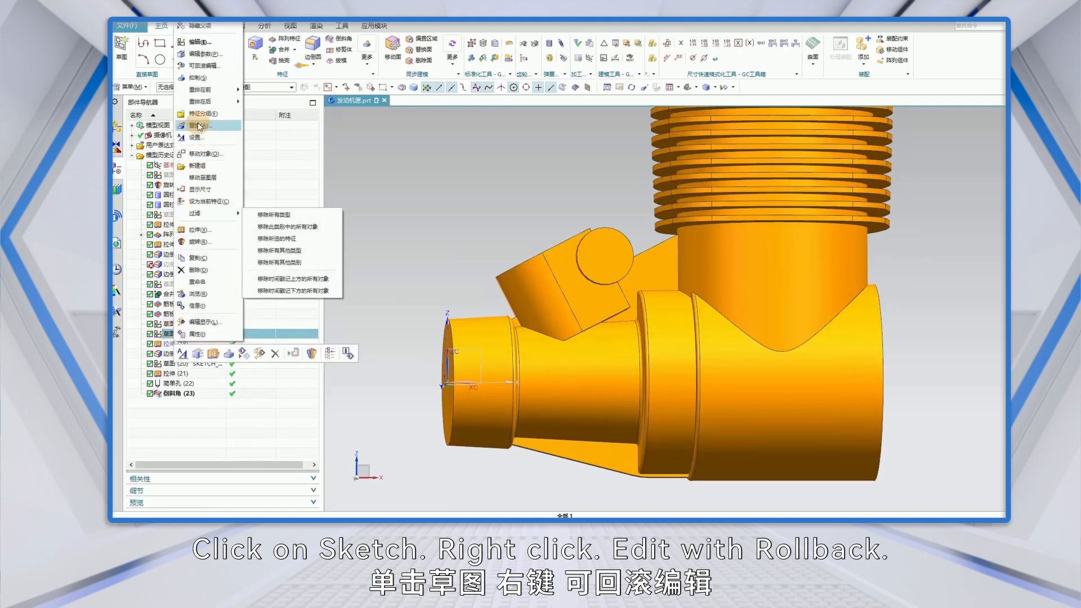
{"action": "left_click", "coordinate": [210, 69]}
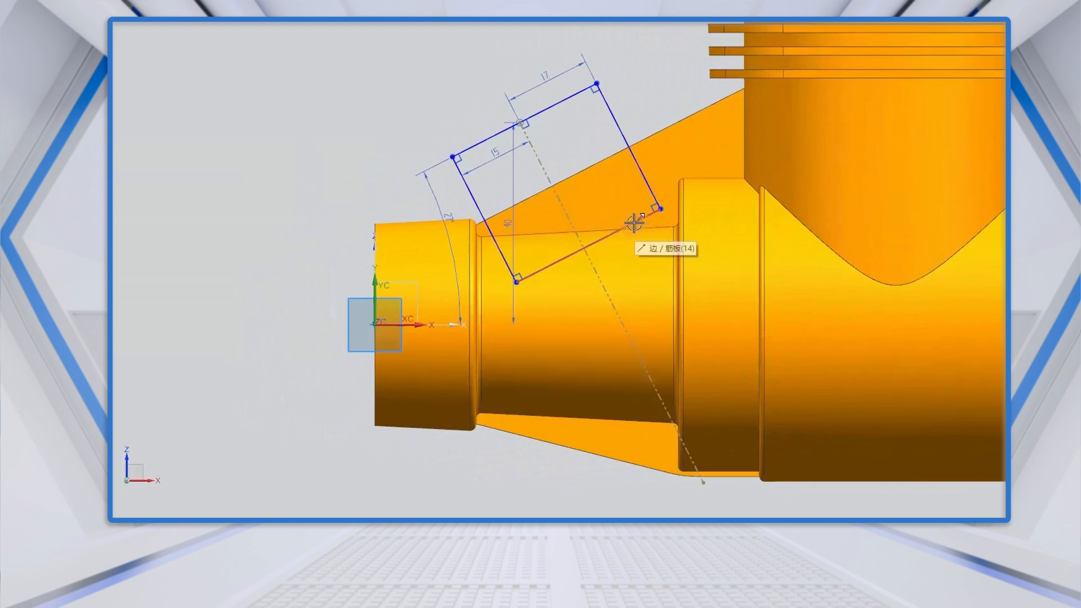
{"action": "left_click_drag", "start_coordinate": [635, 223], "coordinate": [663, 289]}
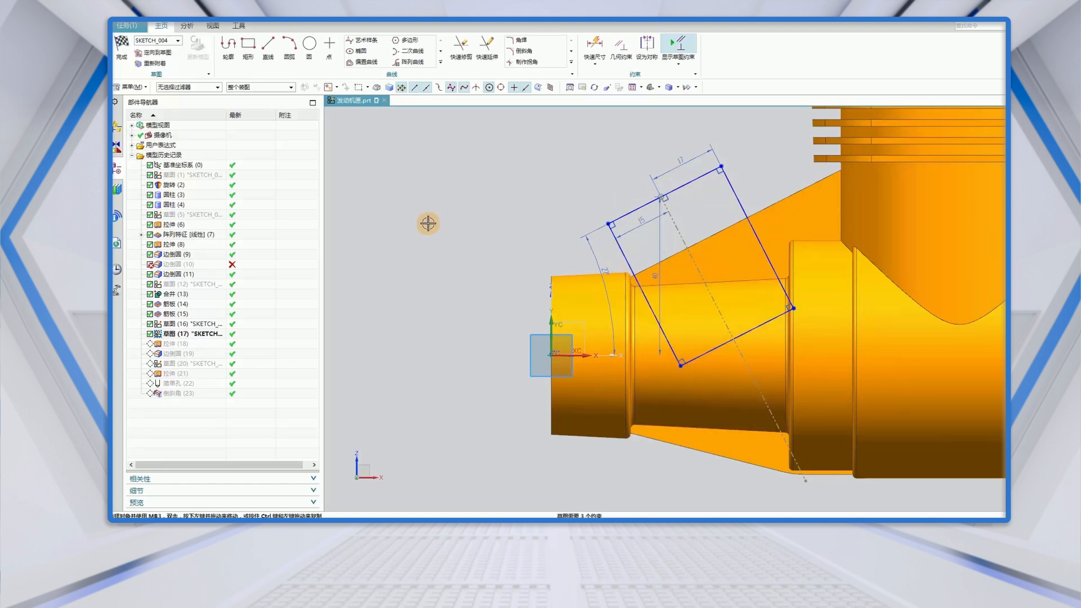
Dimension the centreline's upper end 55 mm from the sketch origin with Rapid Dimension and finish the sketch.
{"action": "left_click", "coordinate": [116, 243]}
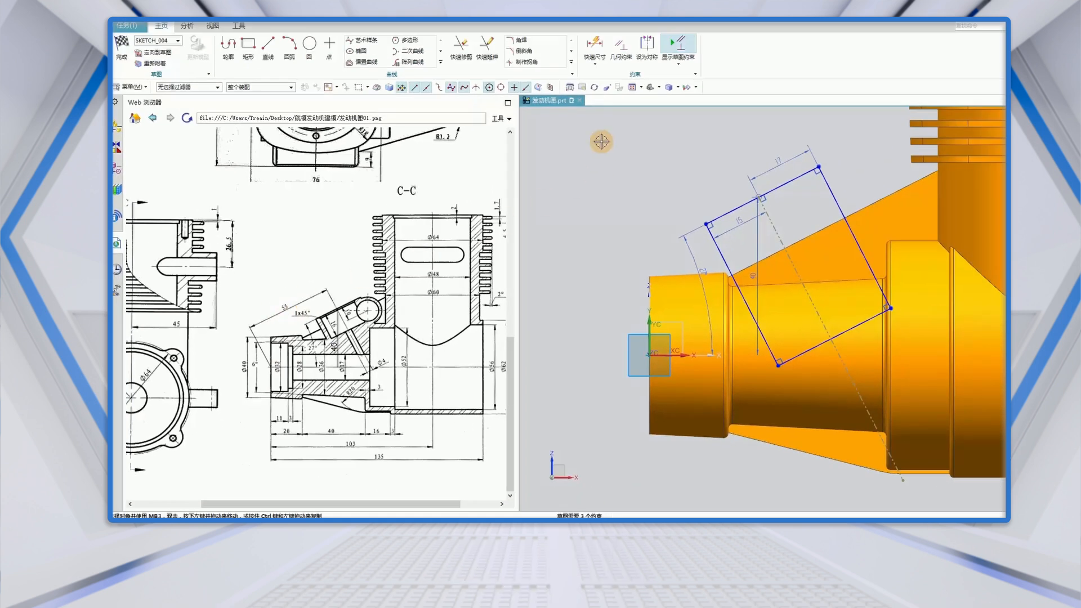
{"action": "left_click", "coordinate": [594, 45]}
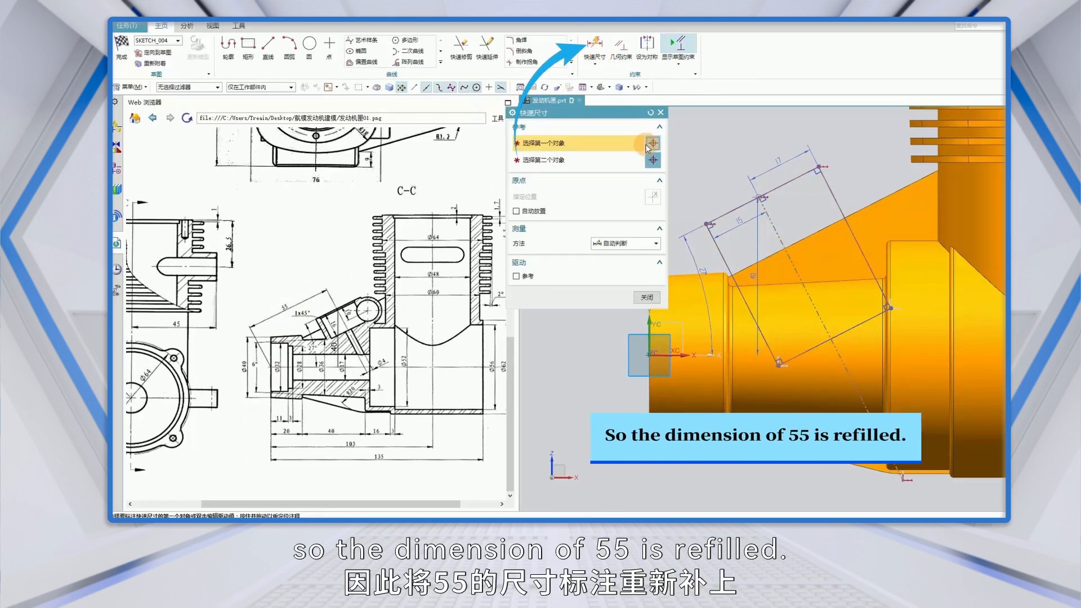
{"action": "middle_click_drag", "start_coordinate": [695, 185], "coordinate": [747, 186], "text": "shift"}
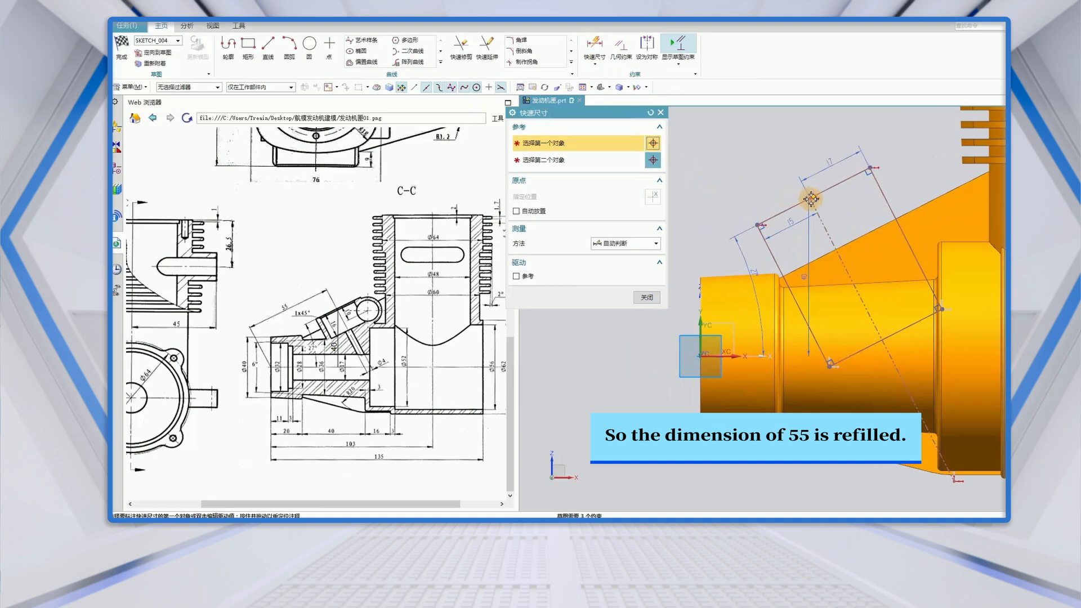
{"action": "left_click", "coordinate": [811, 199]}
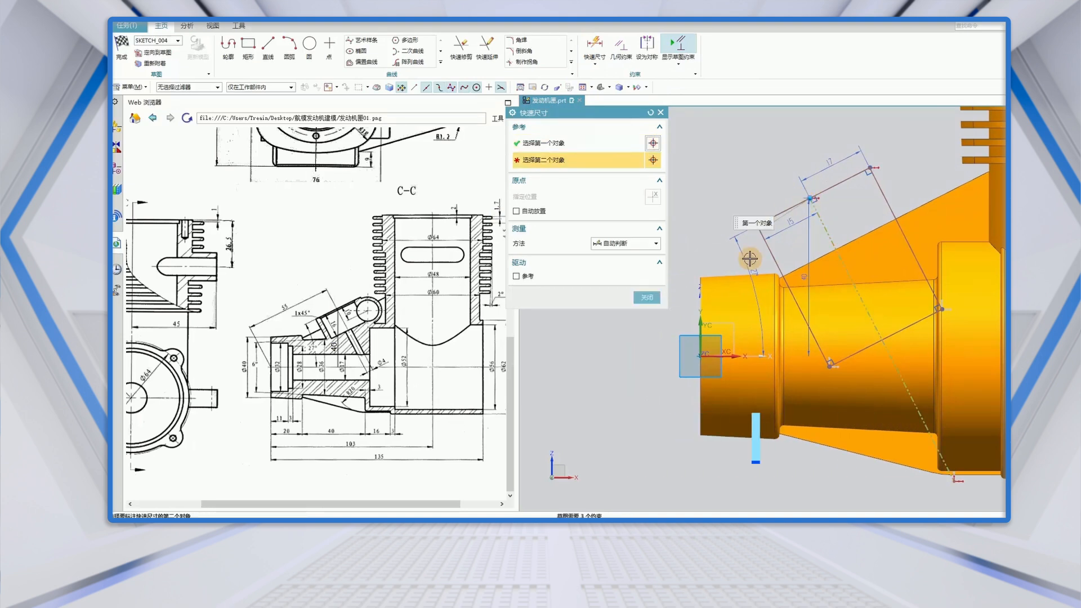
{"action": "left_click", "coordinate": [700, 356]}
{"action": "left_click", "coordinate": [698, 187]}
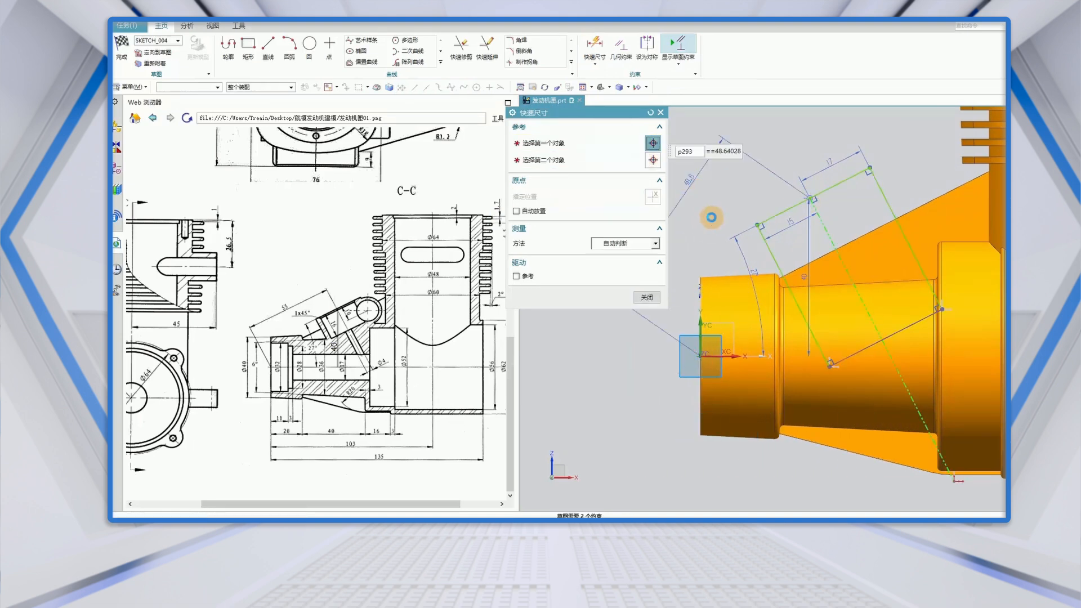
{"action": "key", "text": "Return"}
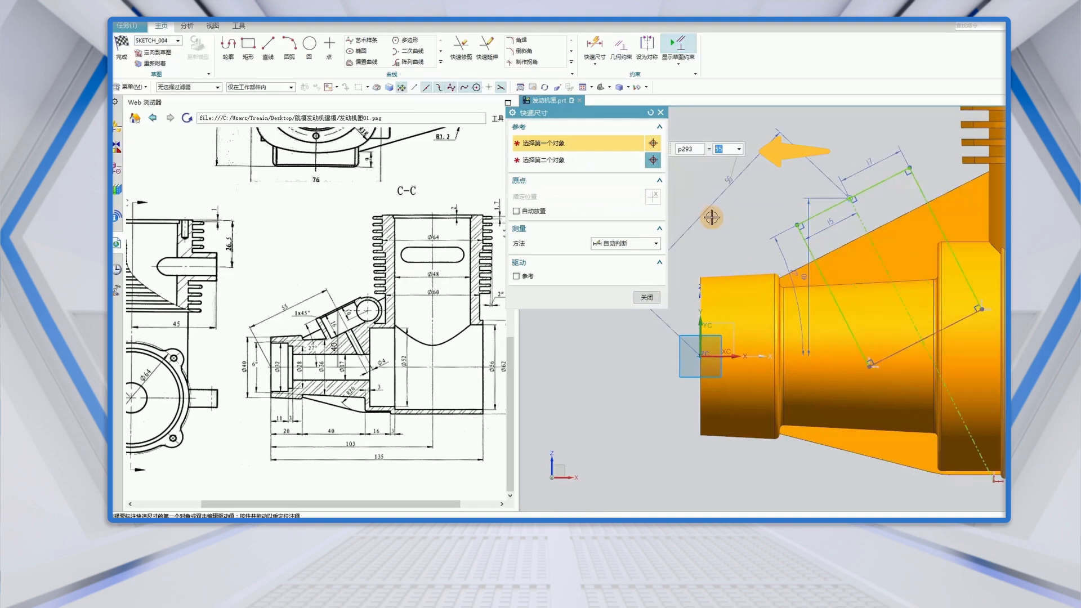
{"action": "left_click", "coordinate": [648, 297]}
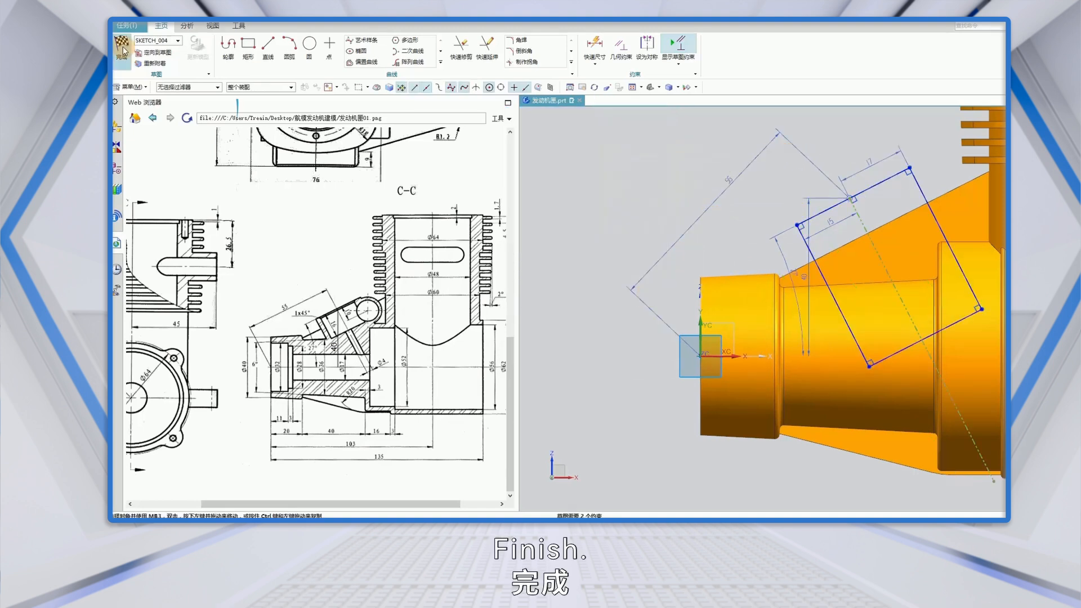
{"action": "left_click", "coordinate": [121, 45]}
Switch the model's rendering style to Studio.
{"action": "left_click", "coordinate": [715, 88]}
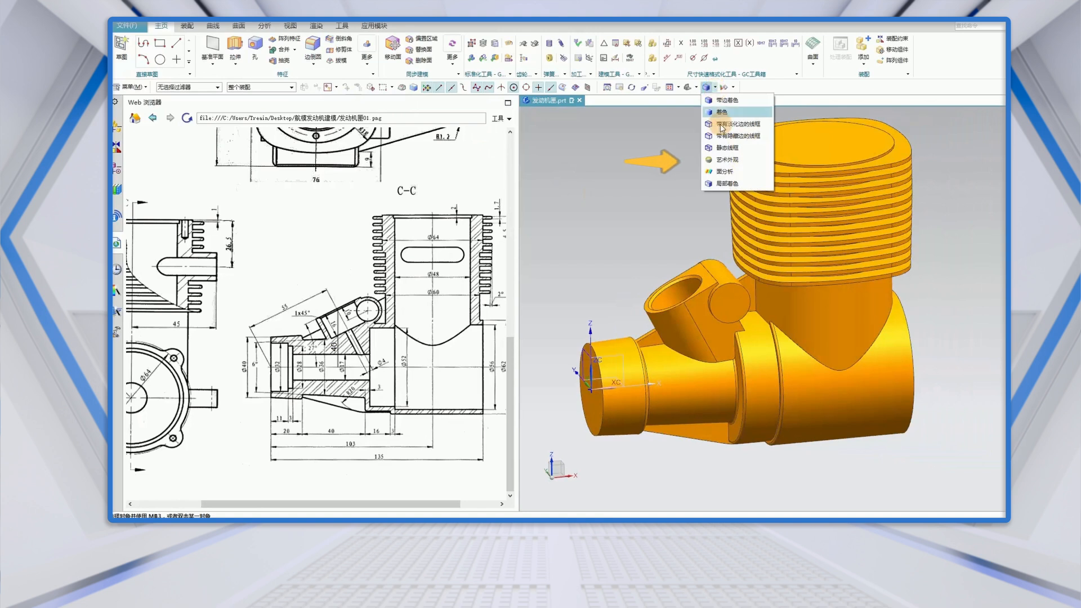
{"action": "left_click", "coordinate": [726, 160]}
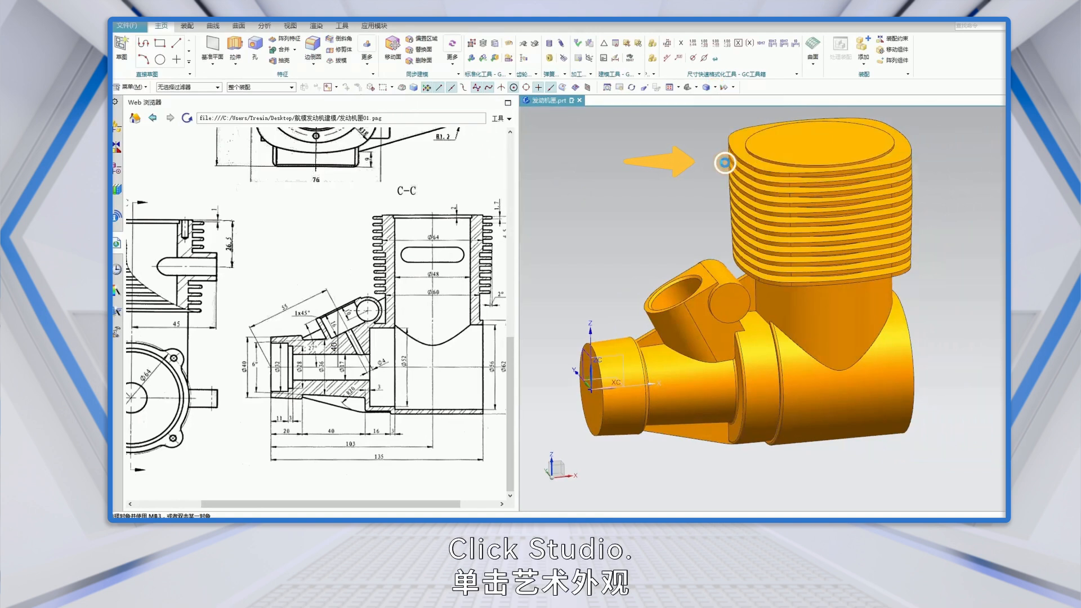